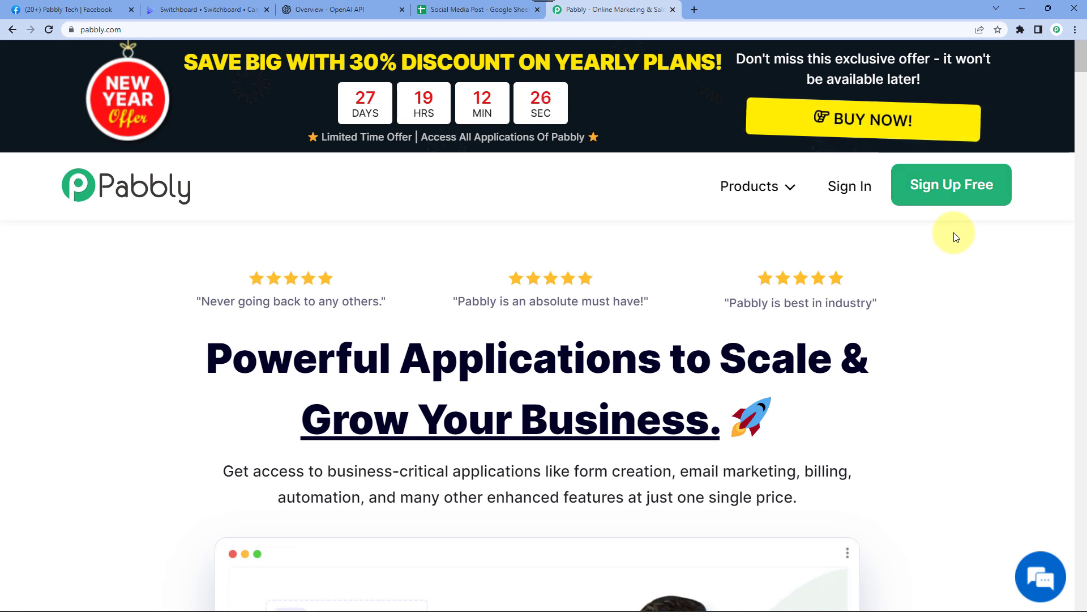
Sign in to Pabbly Connect and create a workflow named "Auto-Post on Social Media".
{"action": "left_click", "coordinate": [843, 185]}
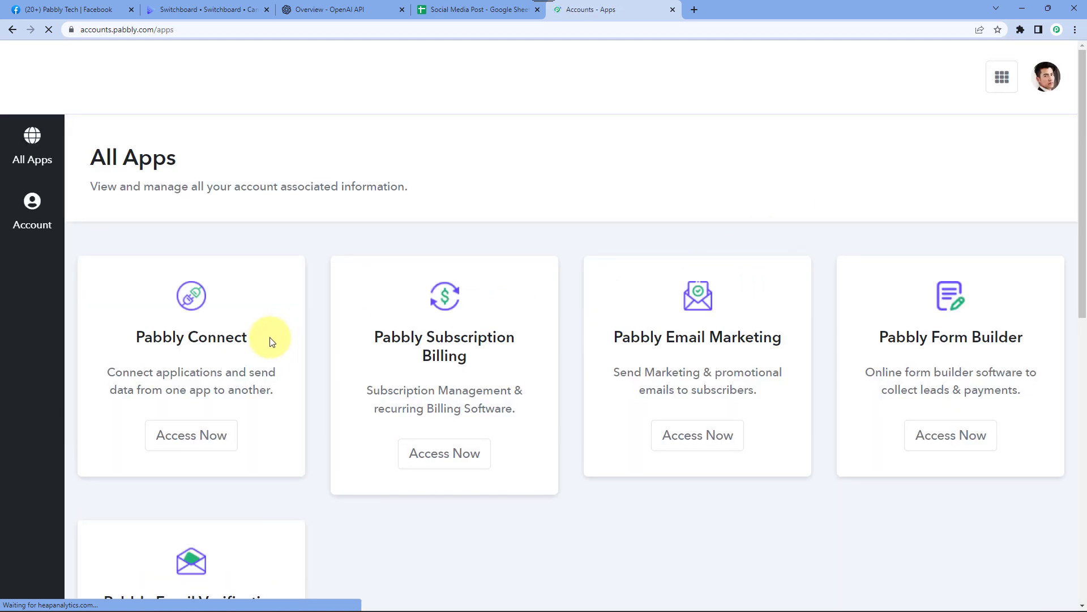
{"action": "left_click", "coordinate": [172, 447]}
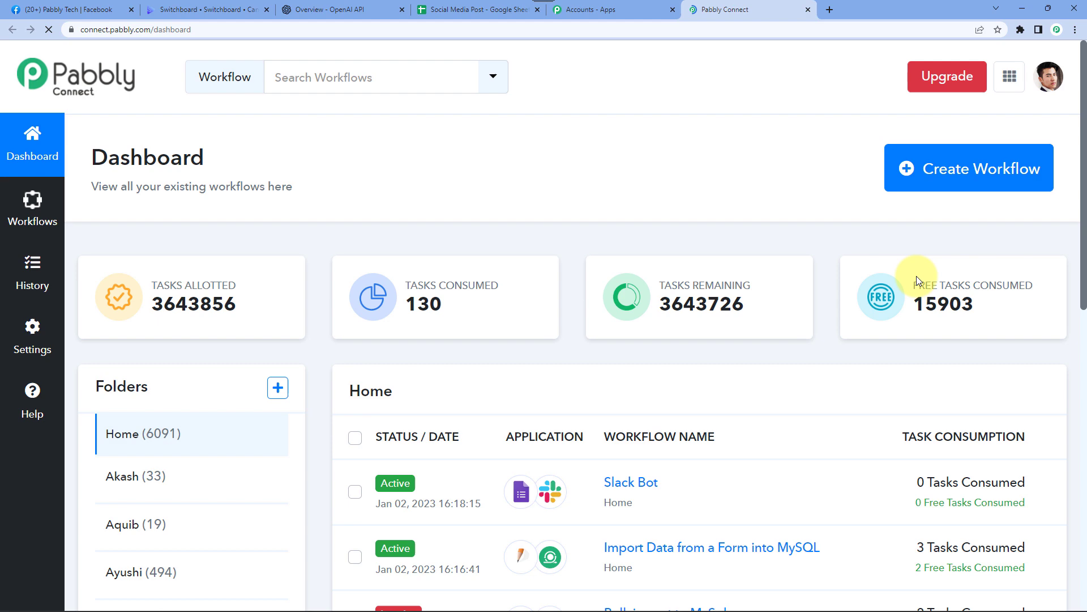
{"action": "left_click", "coordinate": [969, 177]}
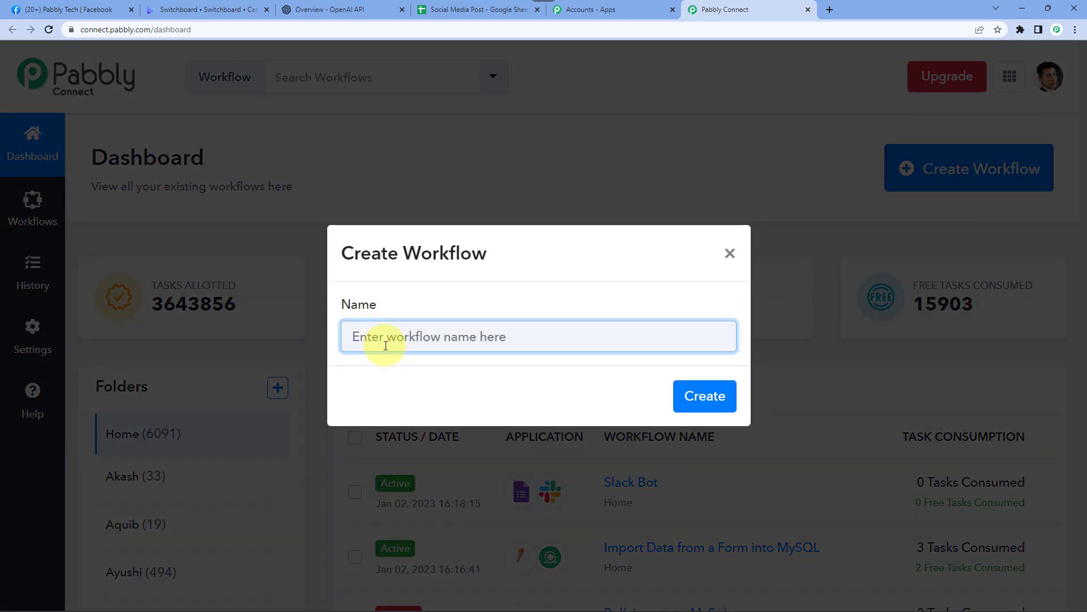
{"action": "type", "text": "A"}
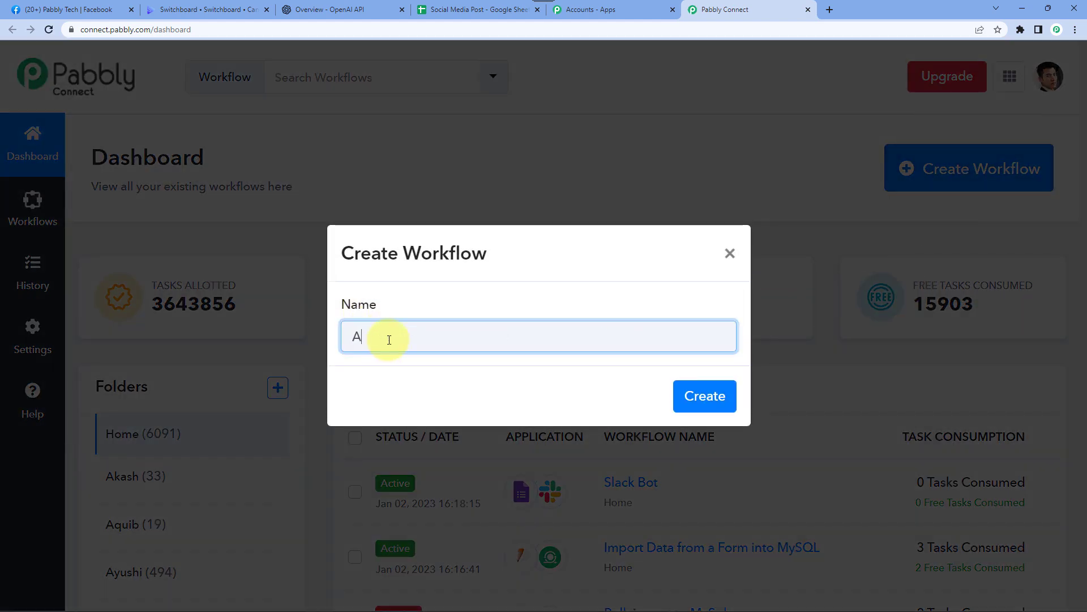
{"action": "type", "text": "uto-"}
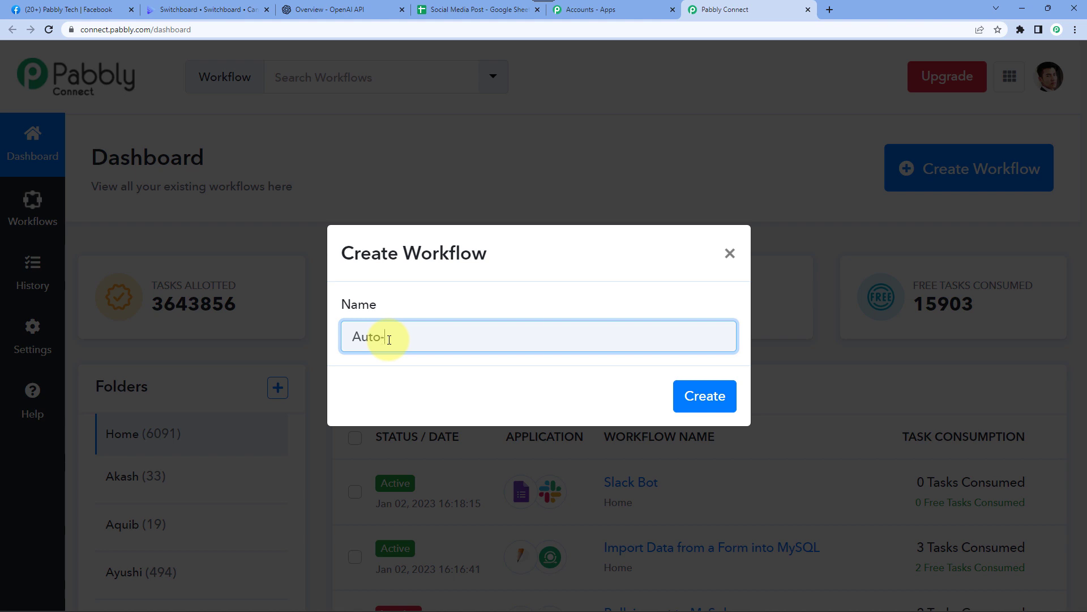
{"action": "type", "text": "Post on Social Media"}
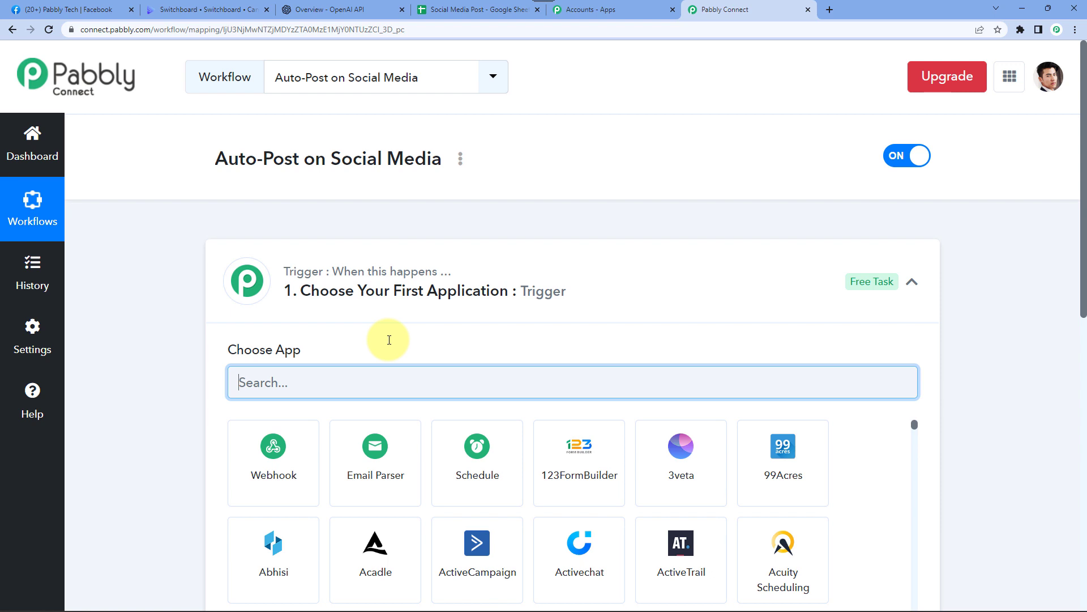
{"action": "left_click", "coordinate": [364, 291]}
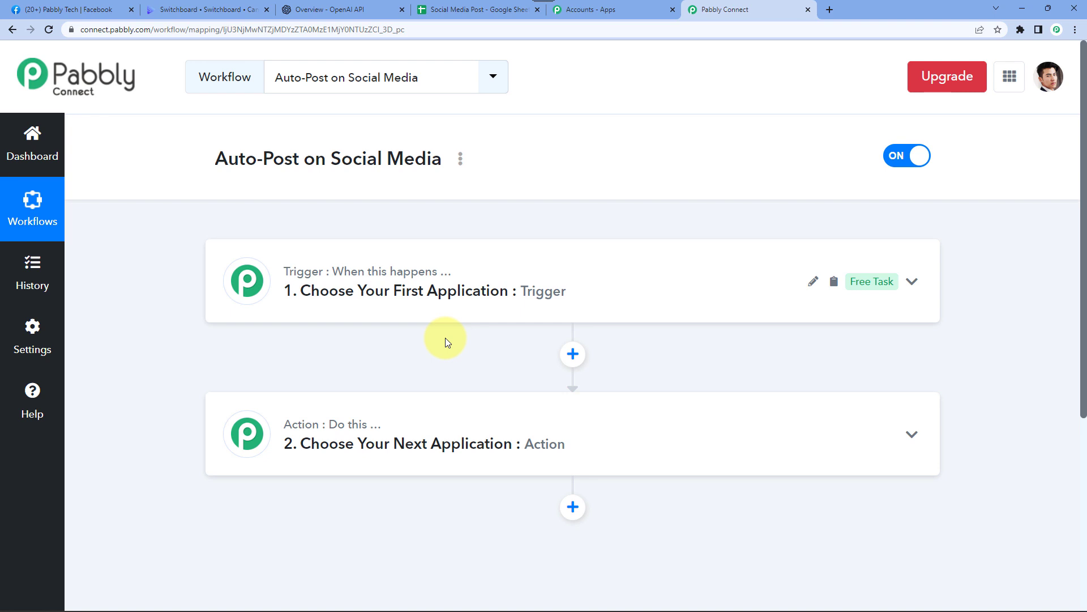
Review the Pabbly Tech Facebook page, the Social Media Post sheet's title entries, the OpenAI overview and the Switchboard template's text element.
{"action": "left_click", "coordinate": [79, 9]}
{"action": "scroll", "coordinate": [485, 384], "scroll_direction": "down", "scroll_amount": 2}
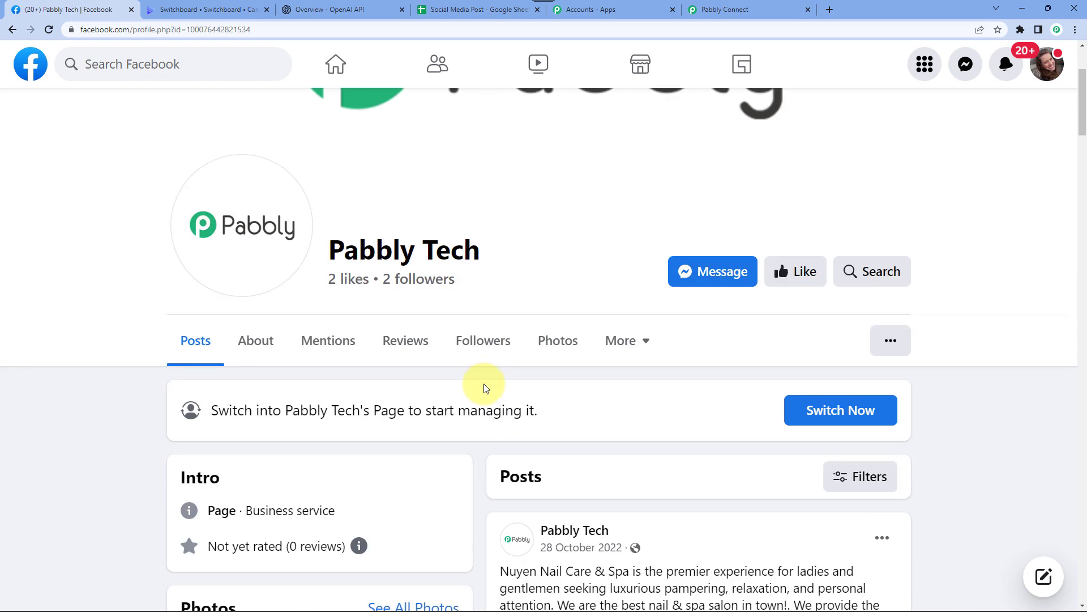
{"action": "scroll", "coordinate": [485, 387], "scroll_direction": "up", "scroll_amount": 2}
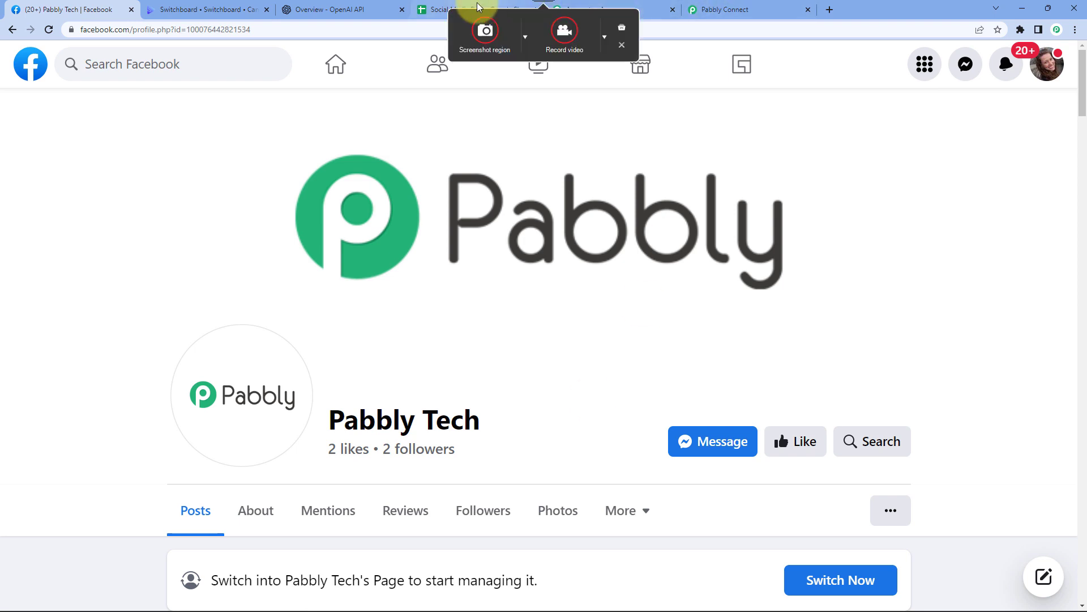
{"action": "left_click", "coordinate": [444, 9]}
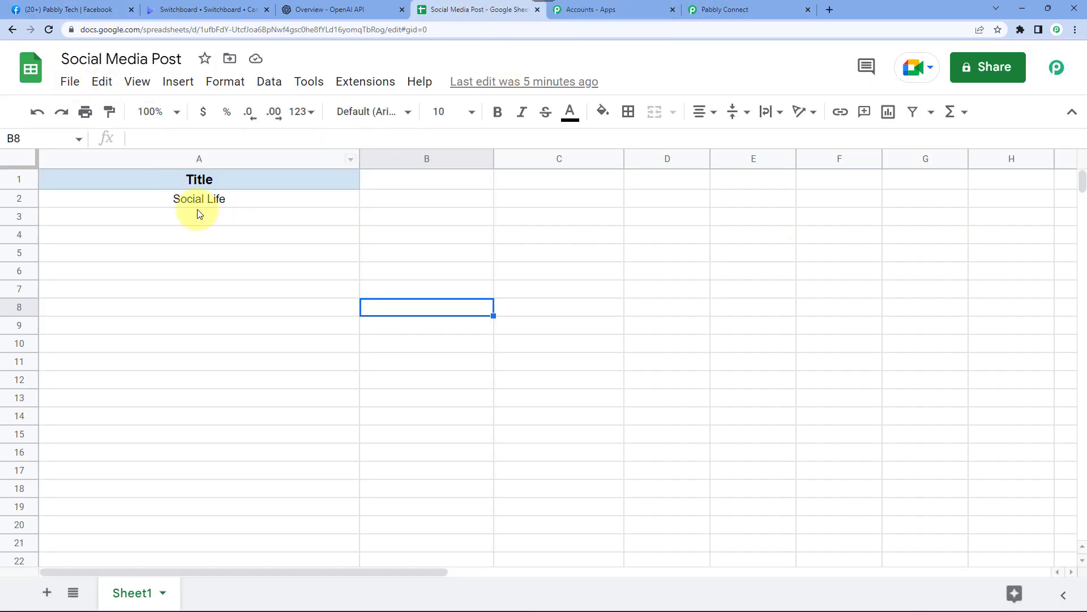
{"action": "left_click", "coordinate": [239, 183]}
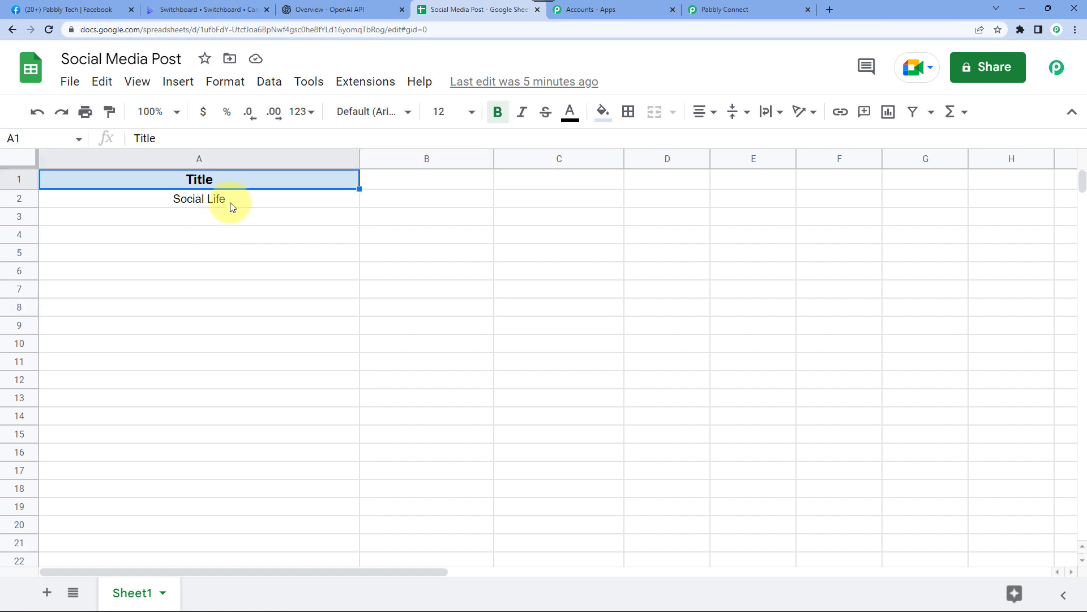
{"action": "left_click", "coordinate": [228, 207]}
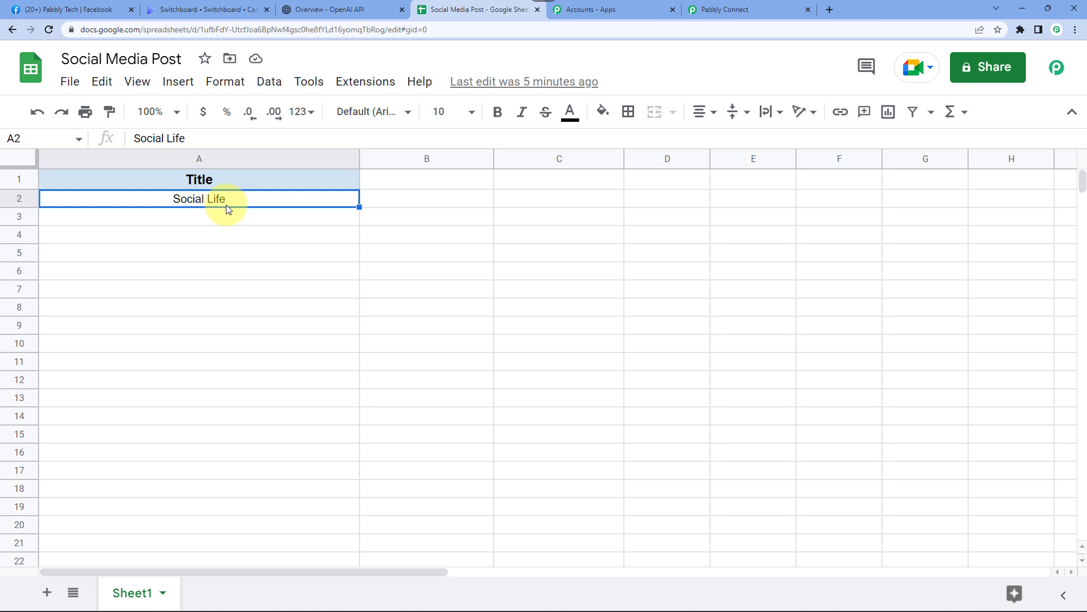
{"action": "left_click", "coordinate": [328, 9]}
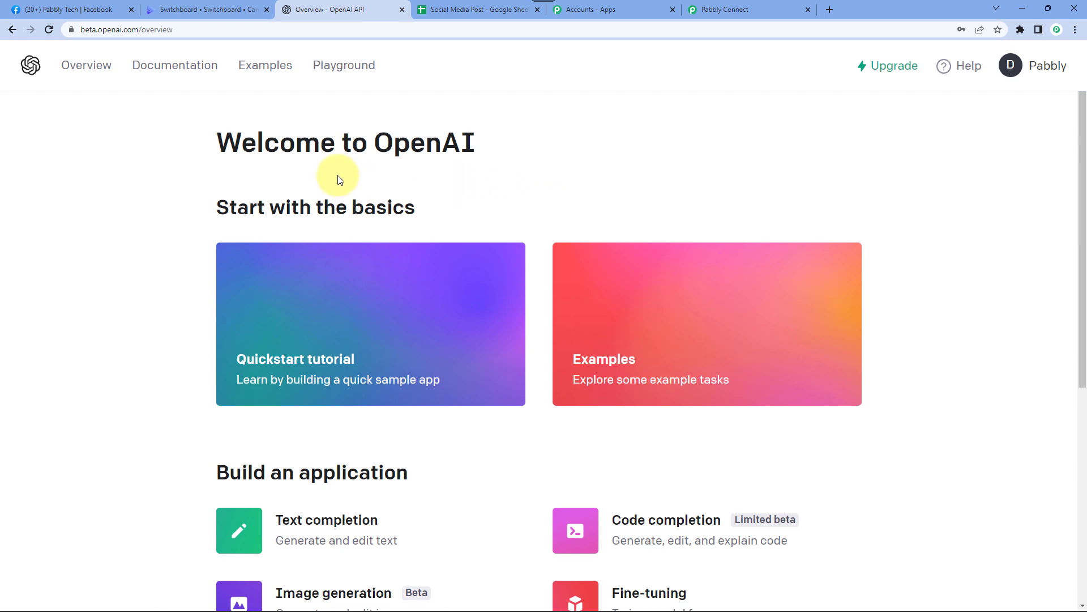
{"action": "left_click", "coordinate": [215, 9]}
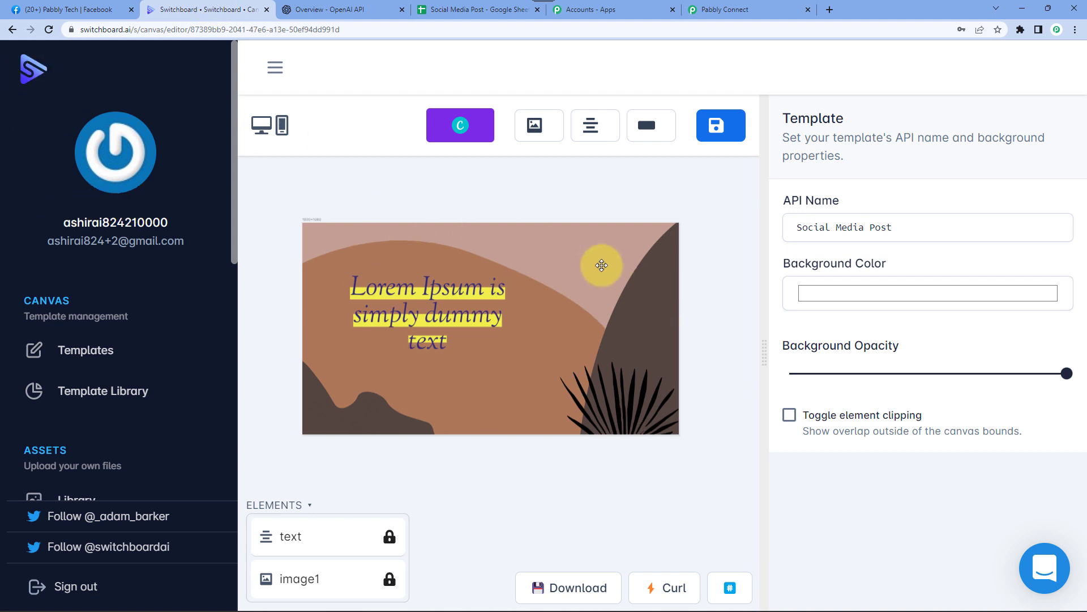
{"action": "left_click", "coordinate": [371, 286]}
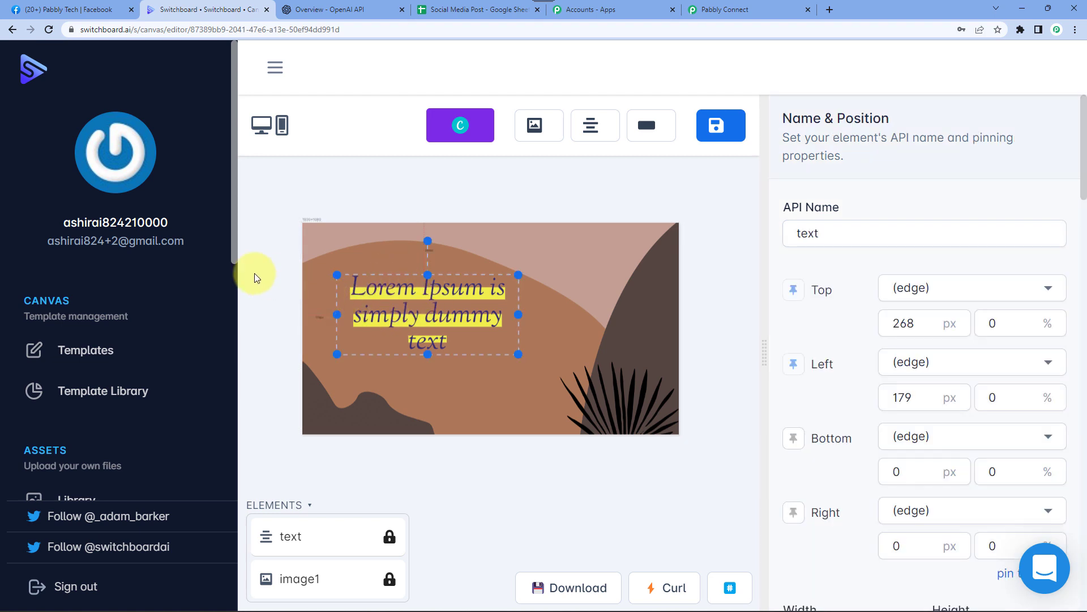
{"action": "left_click", "coordinate": [73, 9]}
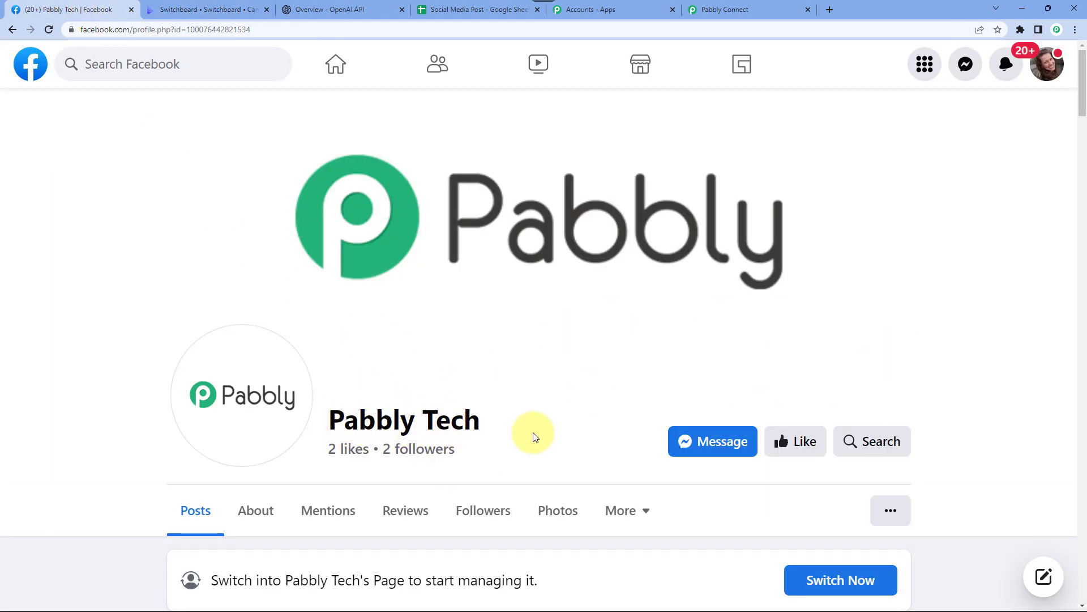
{"action": "scroll", "coordinate": [535, 436], "scroll_direction": "down", "scroll_amount": 4}
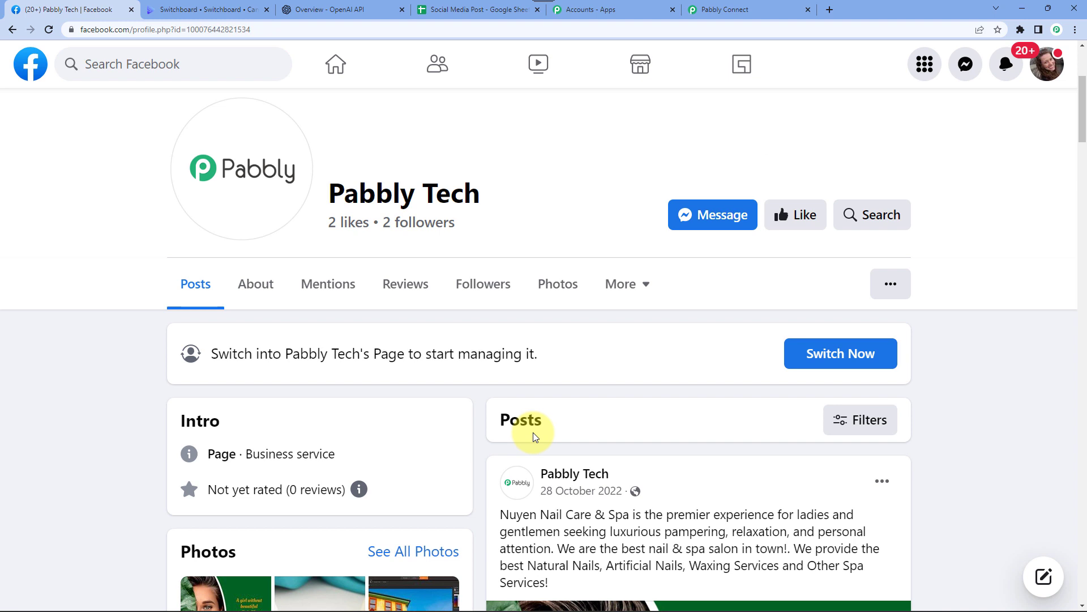
{"action": "scroll", "coordinate": [534, 433], "scroll_direction": "up", "scroll_amount": 4}
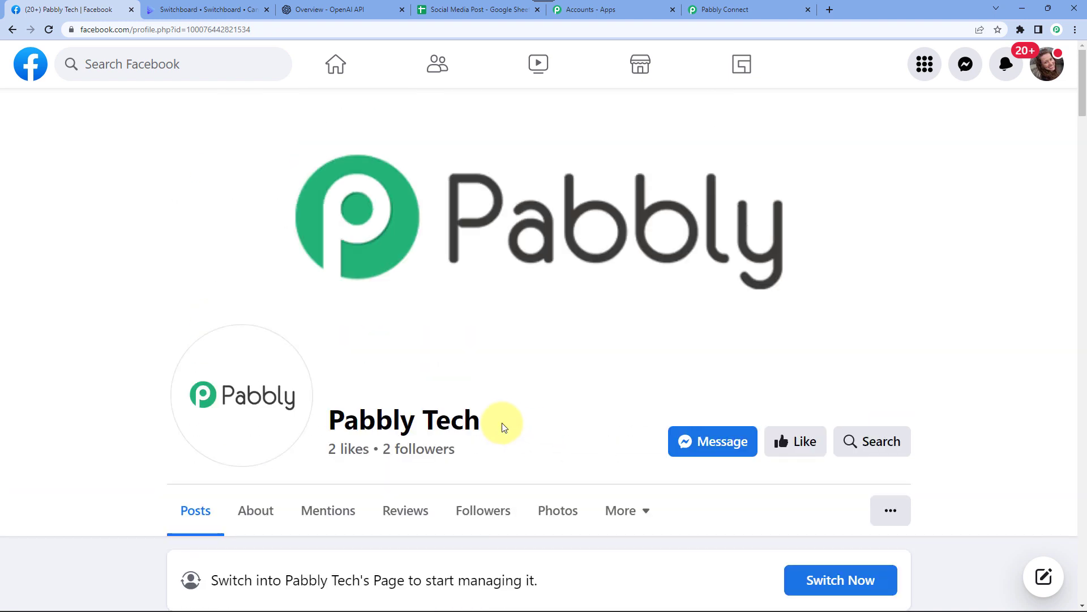
In the Pabbly Connect workflow, set the trigger to Google Sheets with New or Updated Spreadsheet Row and copy its webhook URL.
{"action": "left_click", "coordinate": [737, 9]}
{"action": "left_click", "coordinate": [390, 289]}
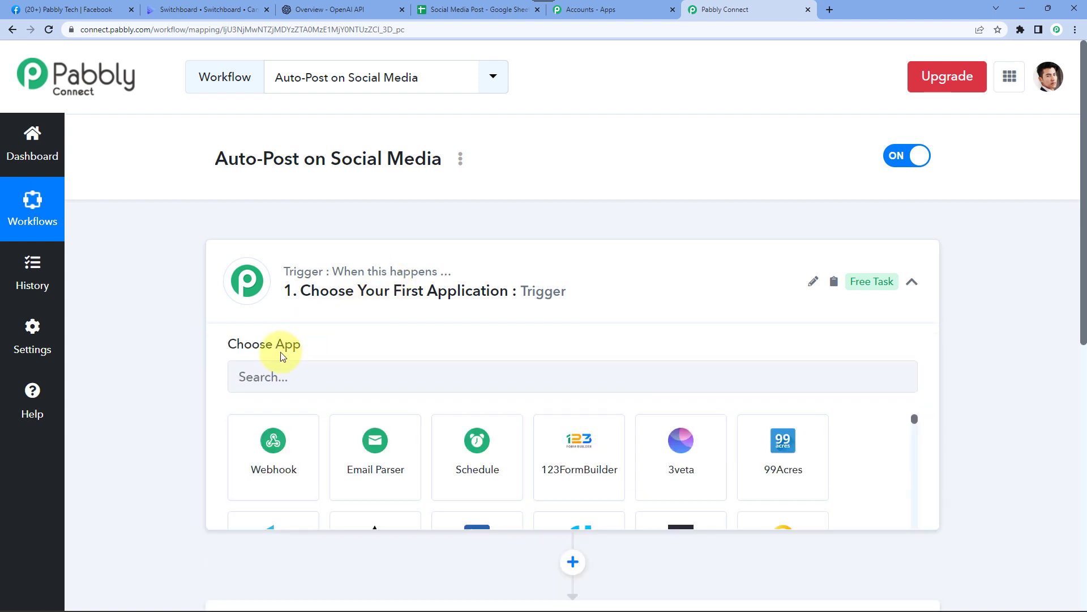
{"action": "left_click", "coordinate": [274, 382]}
{"action": "type", "text": "Google S"}
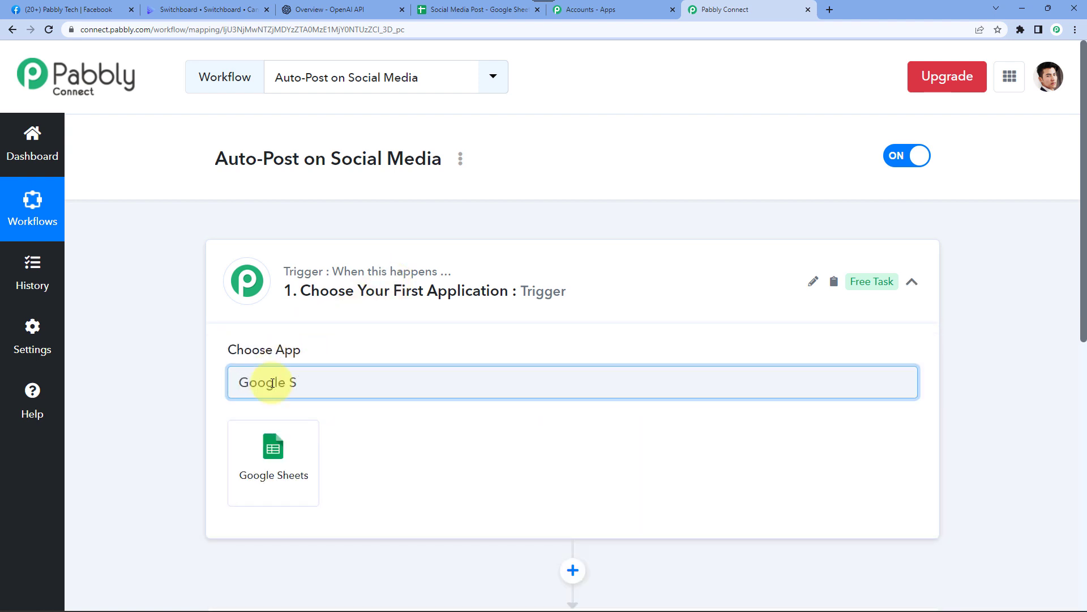
{"action": "left_click", "coordinate": [271, 453]}
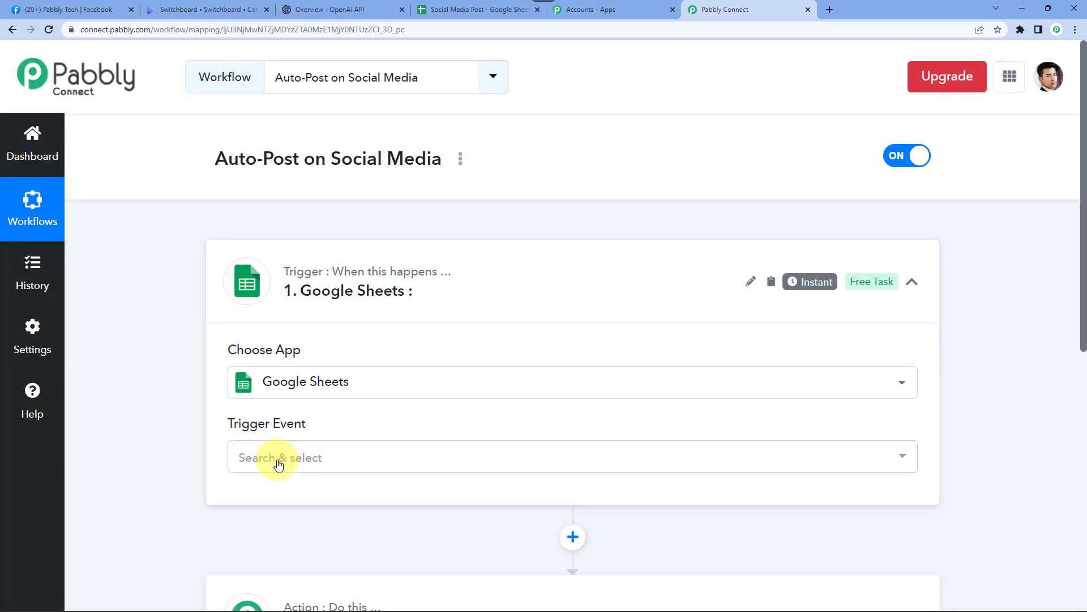
{"action": "left_click", "coordinate": [279, 457]}
{"action": "left_click", "coordinate": [297, 531]}
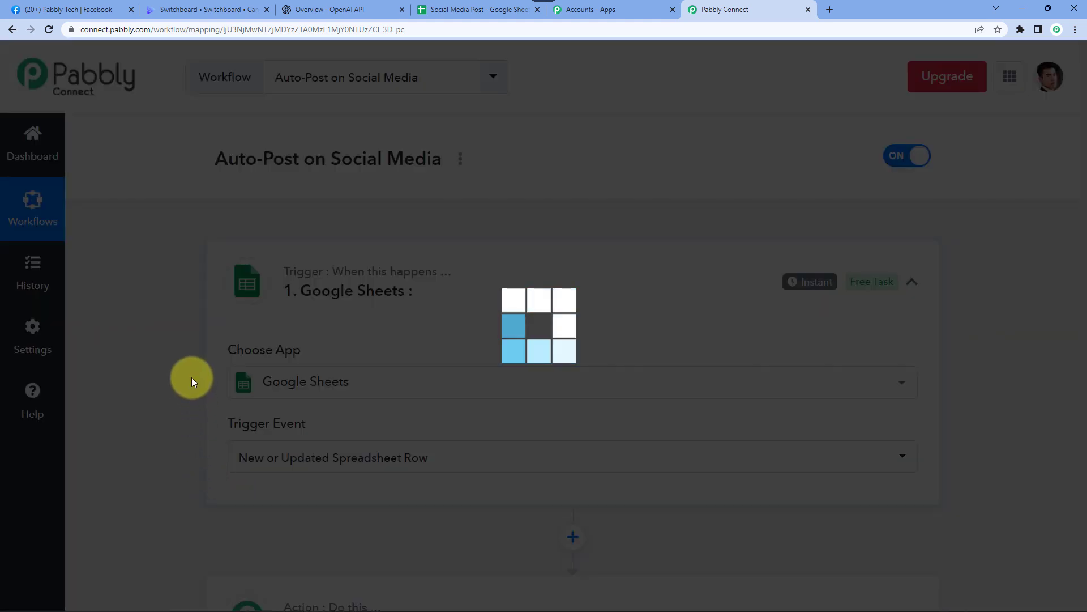
{"action": "scroll", "coordinate": [192, 376], "scroll_direction": "down", "scroll_amount": 6}
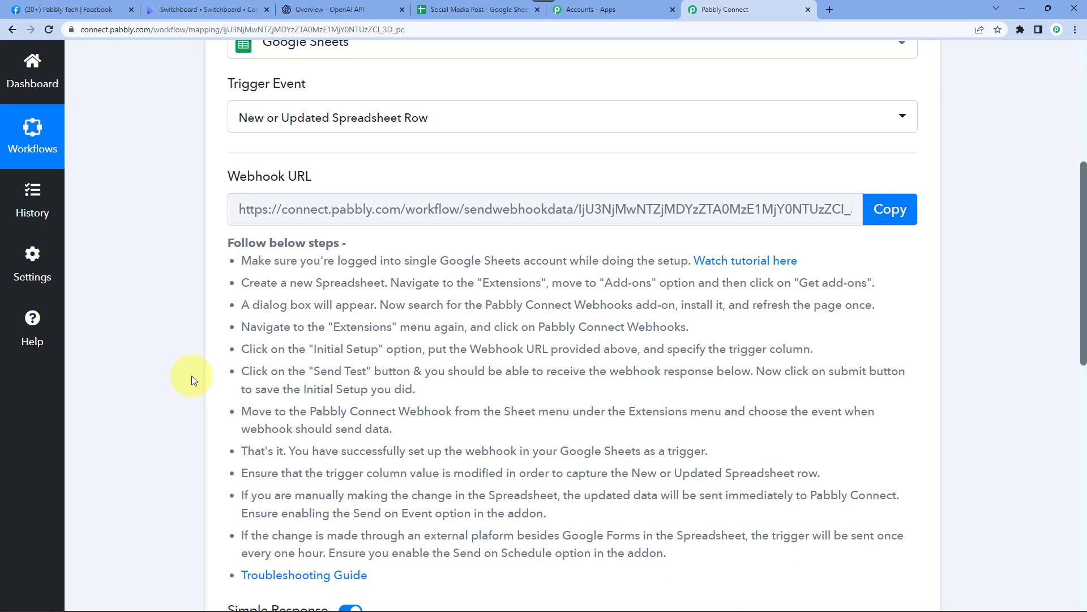
{"action": "left_click", "coordinate": [906, 221]}
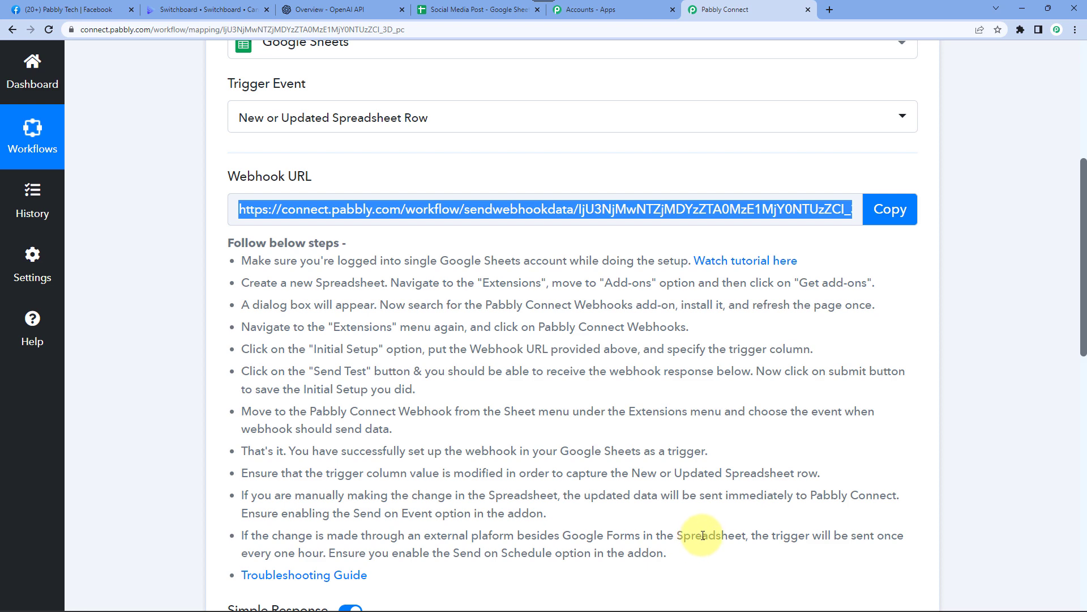
Switch to the Social Media Post spreadsheet and look up the Pabbly Connect Webhooks add-on in the Google Workspace Marketplace to check its installation.
{"action": "left_click", "coordinate": [490, 4]}
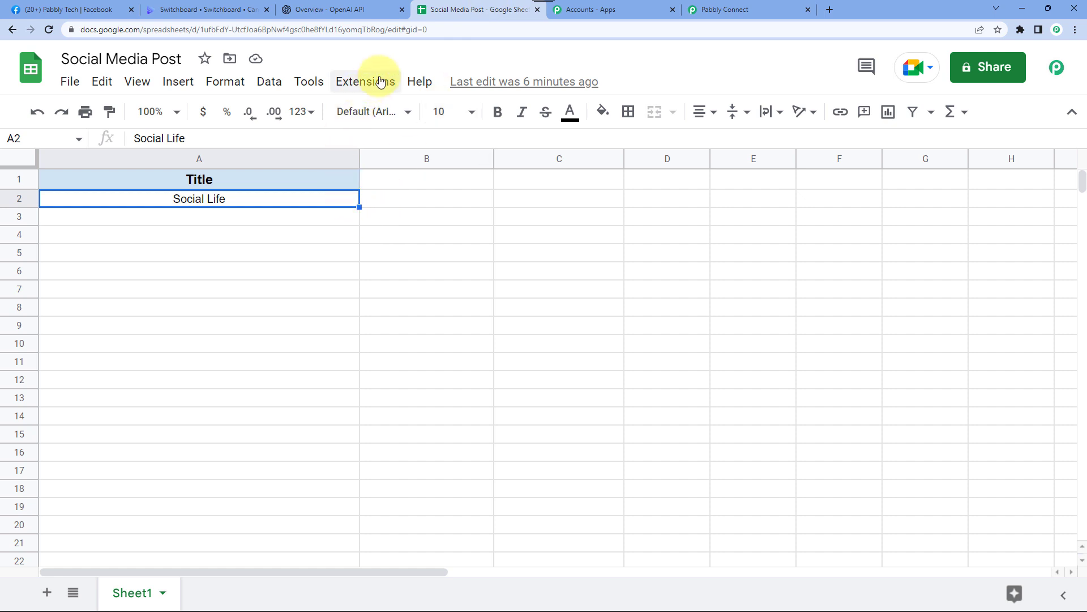
{"action": "left_click", "coordinate": [381, 81]}
{"action": "mouse_move", "coordinate": [398, 115]}
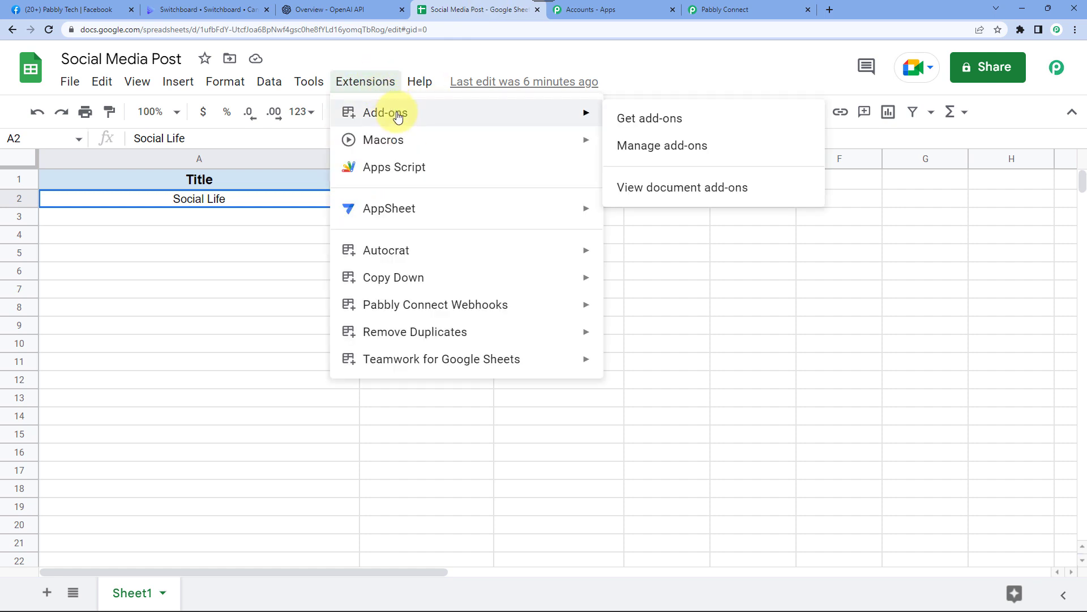
{"action": "left_click", "coordinate": [701, 126]}
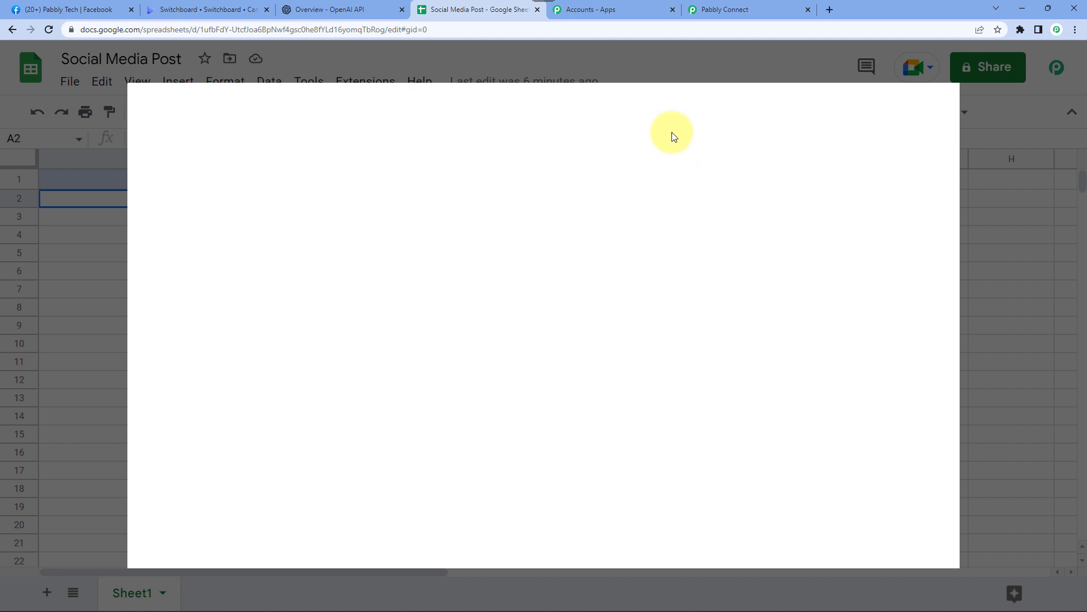
{"action": "left_click", "coordinate": [636, 111]}
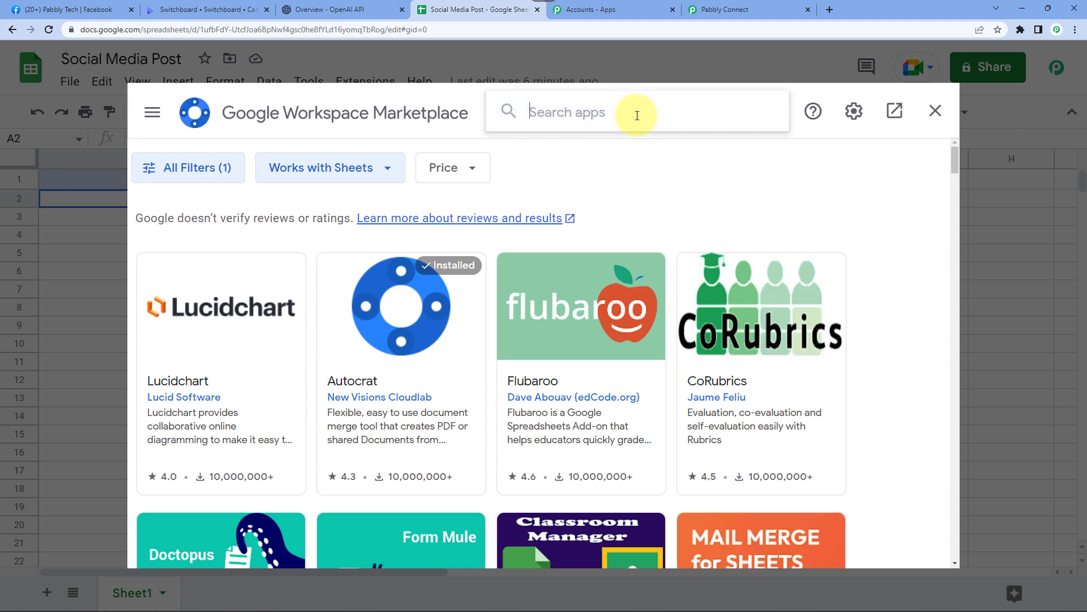
{"action": "type", "text": "pabbly"}
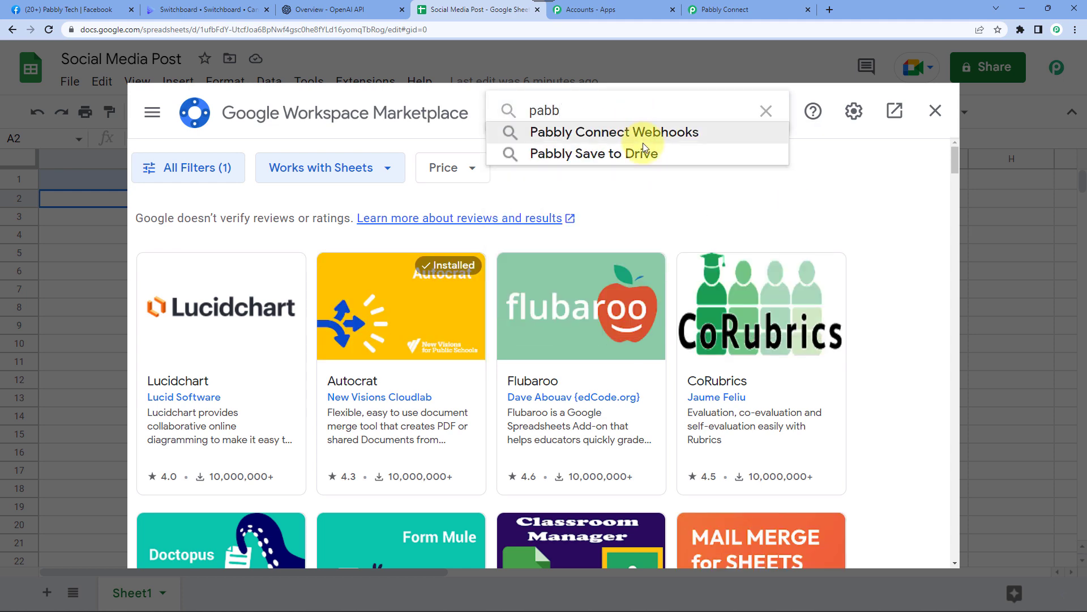
{"action": "left_click", "coordinate": [643, 131]}
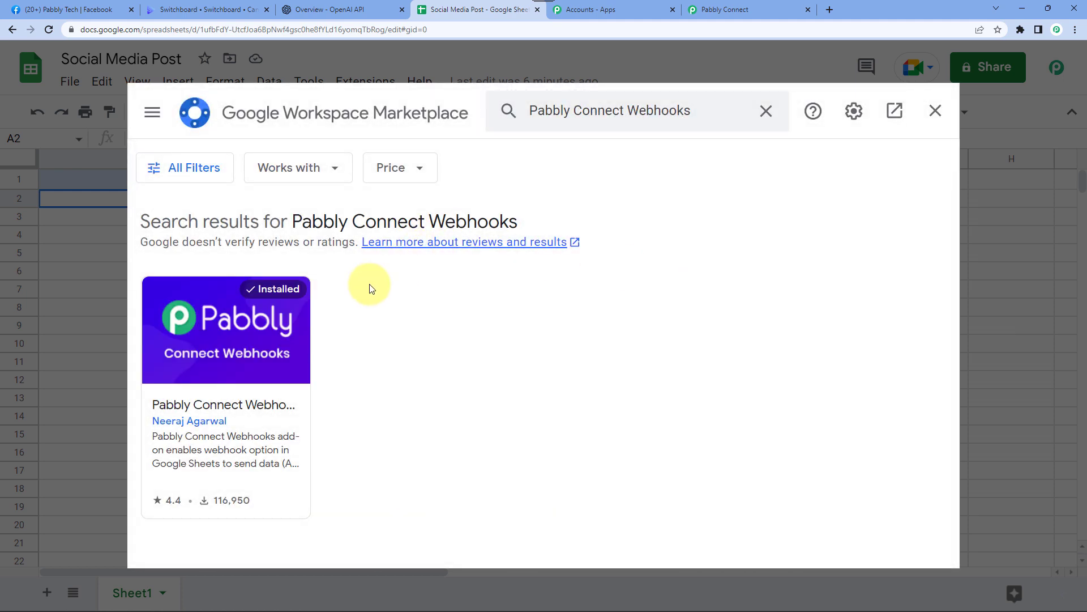
{"action": "double_click", "coordinate": [281, 283]}
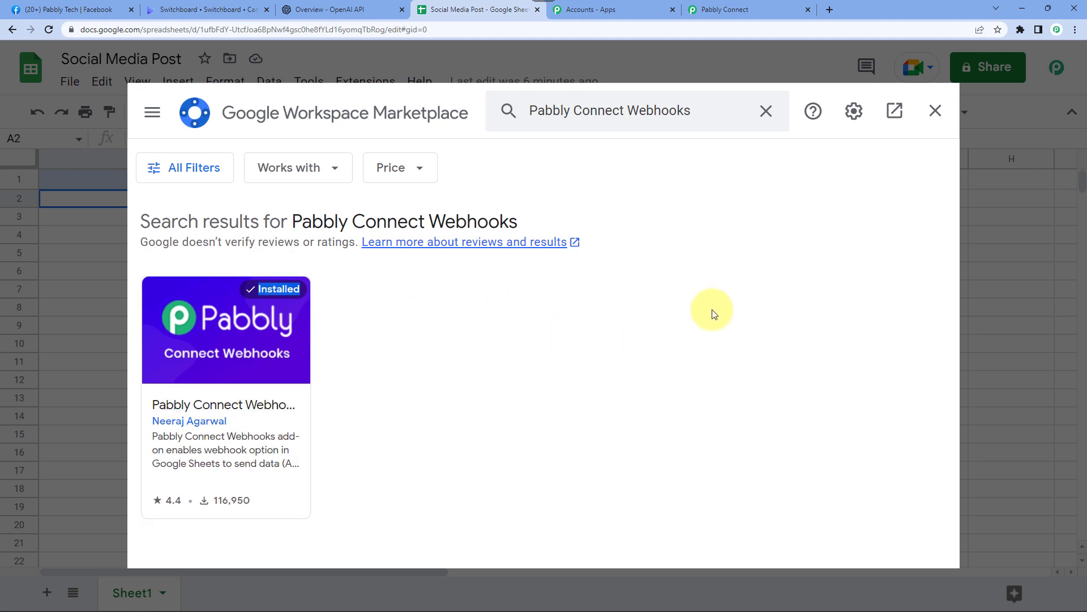
{"action": "left_click", "coordinate": [935, 110]}
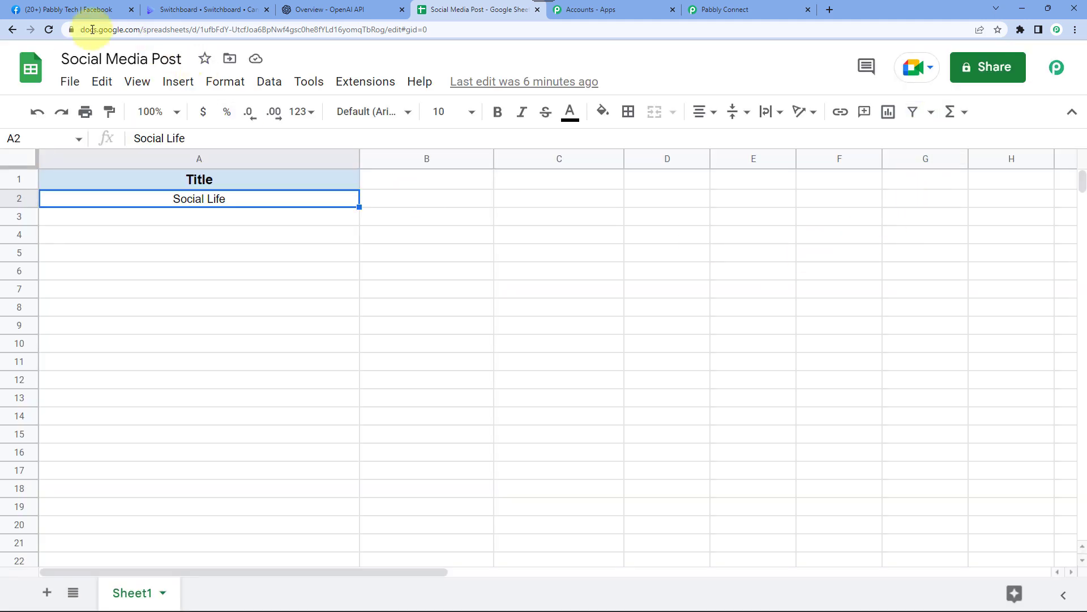
Reload the Social Media Post spreadsheet and open the Initial Setup of the Pabbly Connect Webhooks add-on.
{"action": "left_click", "coordinate": [49, 30]}
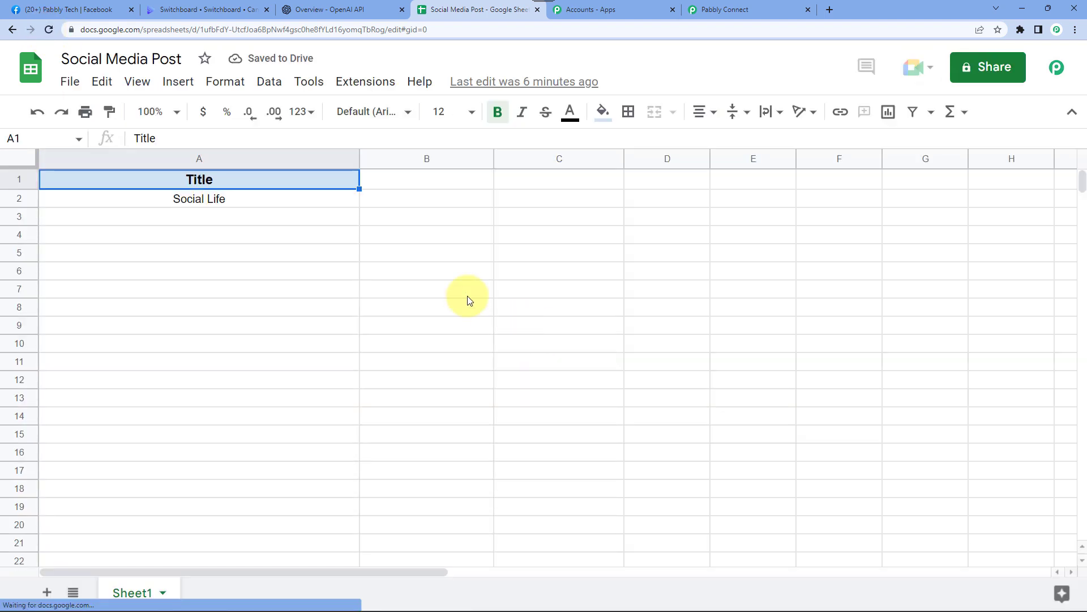
{"action": "left_click", "coordinate": [373, 85]}
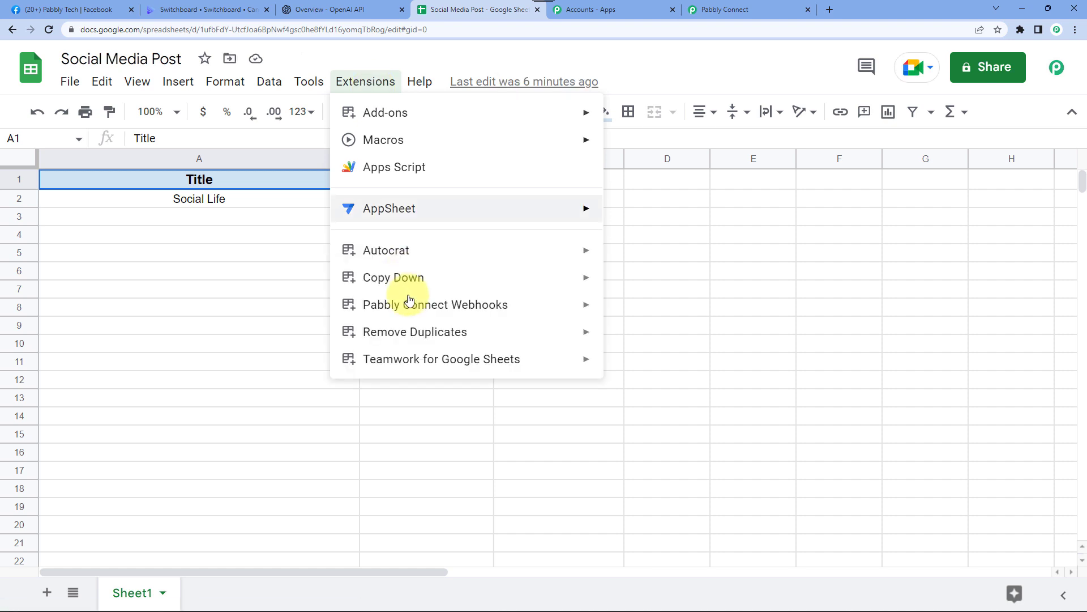
{"action": "mouse_move", "coordinate": [419, 309]}
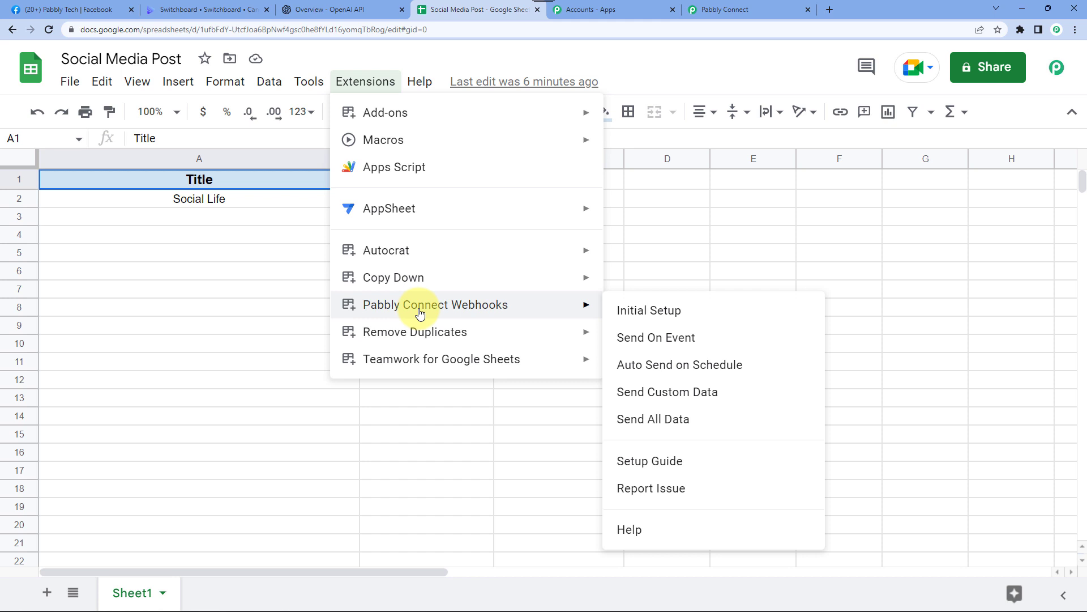
{"action": "left_click", "coordinate": [627, 310]}
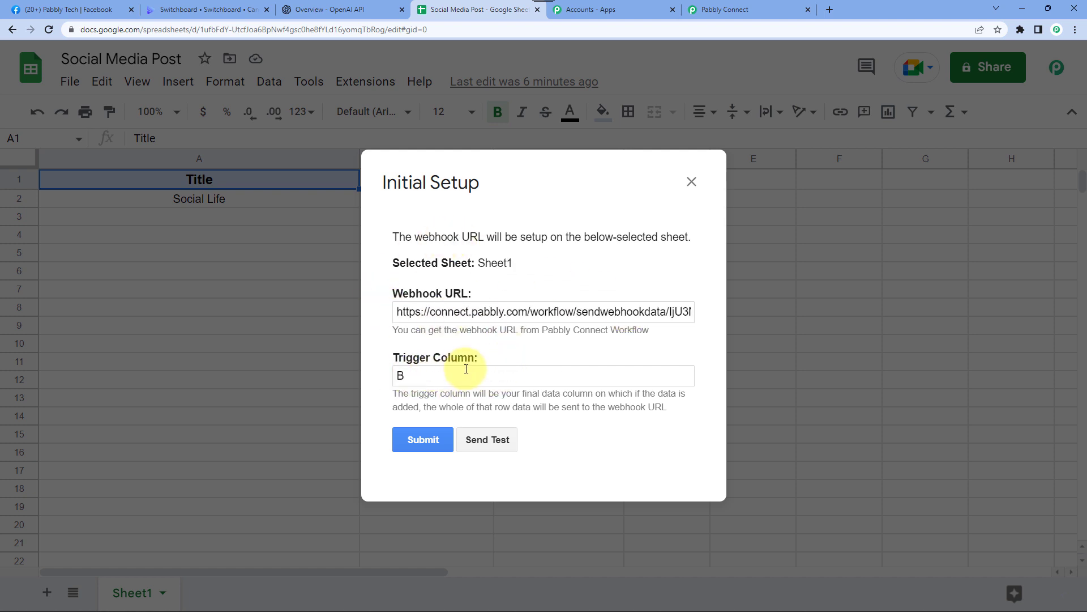
Clear the existing webhook URL and trigger column in the Initial Setup dialog.
{"action": "left_click", "coordinate": [471, 313]}
{"action": "key", "text": "ctrl+a"}
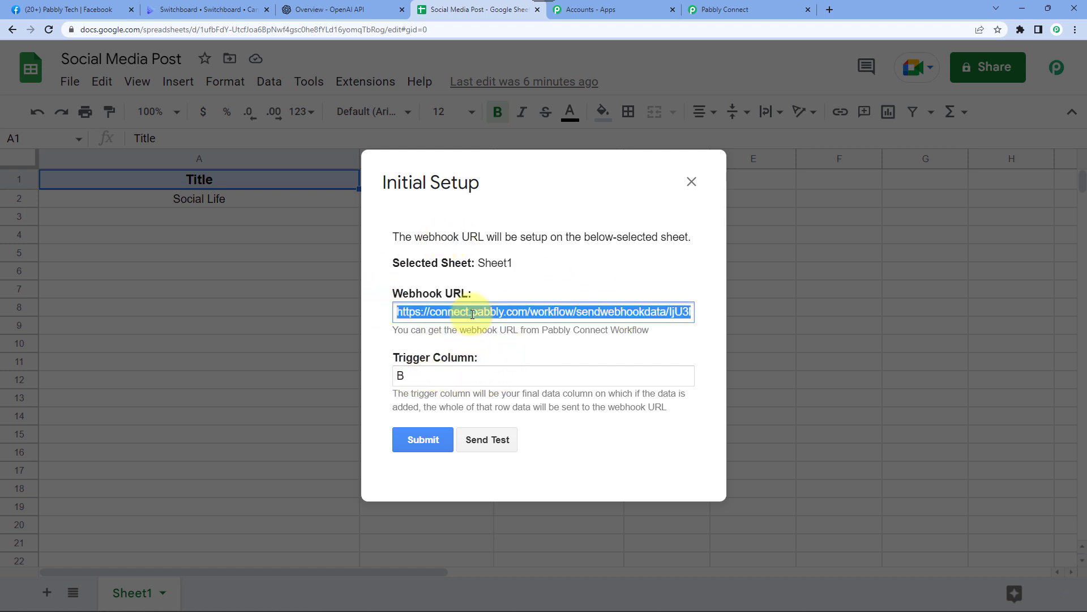
{"action": "key", "text": "BackSpace"}
{"action": "left_click", "coordinate": [396, 375]}
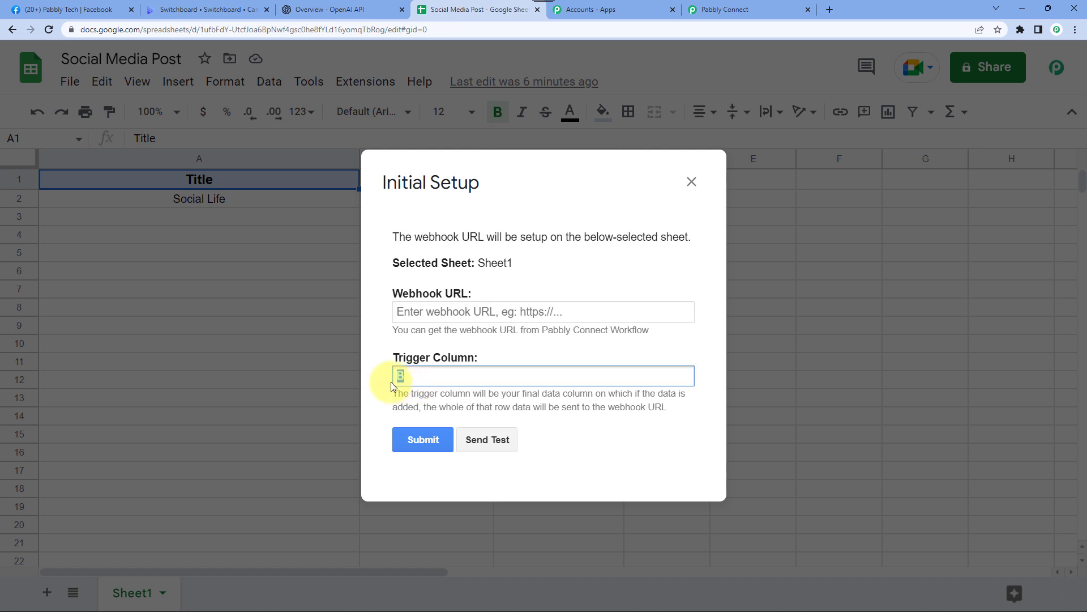
{"action": "key", "text": "ctrl+a"}
{"action": "key", "text": "BackSpace"}
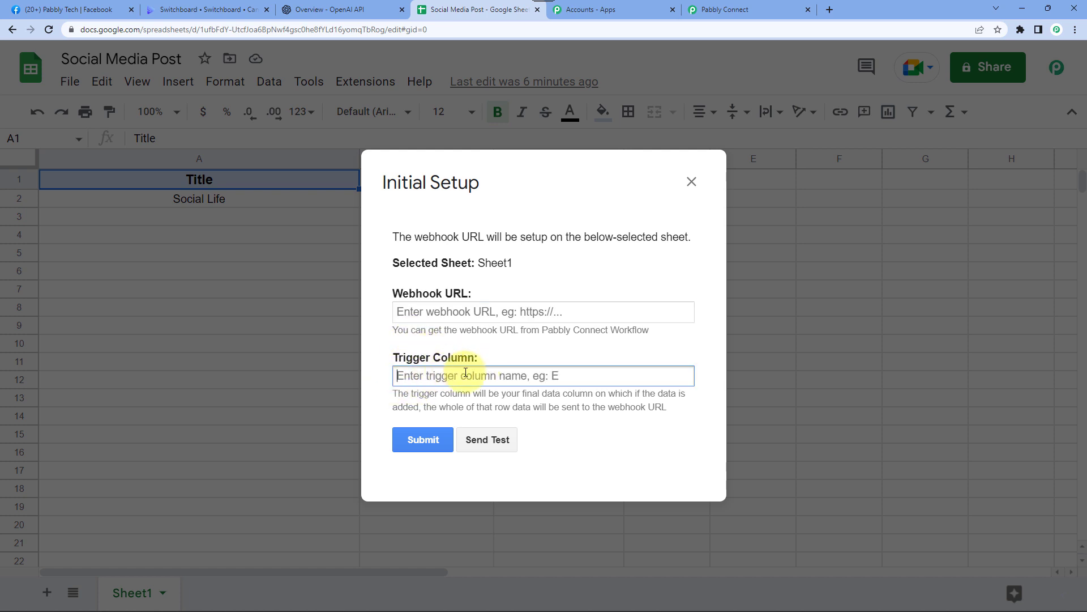
Copy the webhook URL from the Pabbly Connect workflow into the spreadsheet's Initial Setup and set the trigger column to A.
{"action": "left_click", "coordinate": [737, 9]}
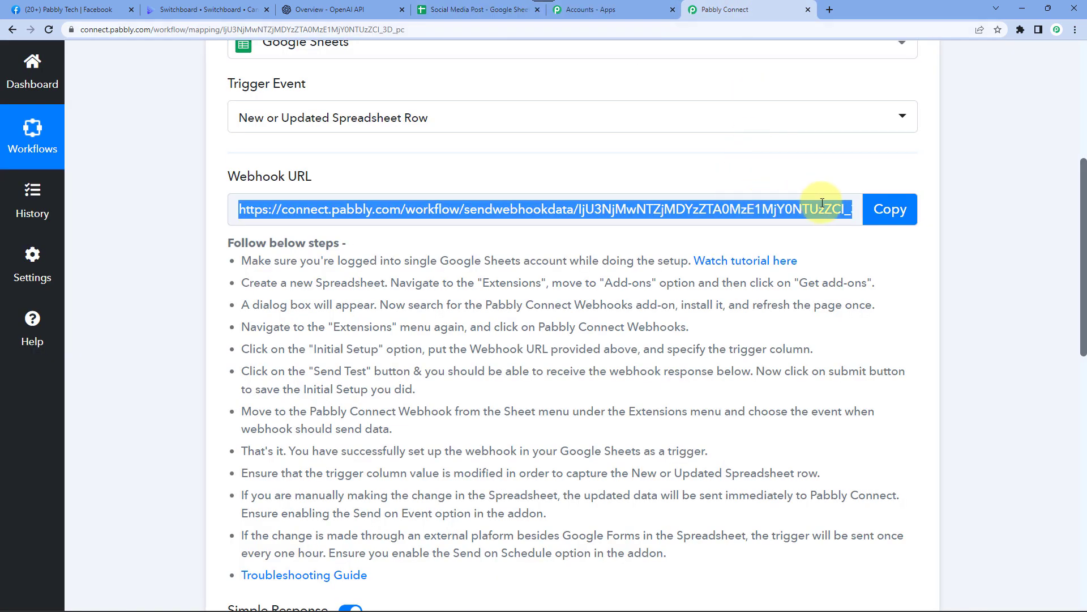
{"action": "left_click", "coordinate": [879, 215]}
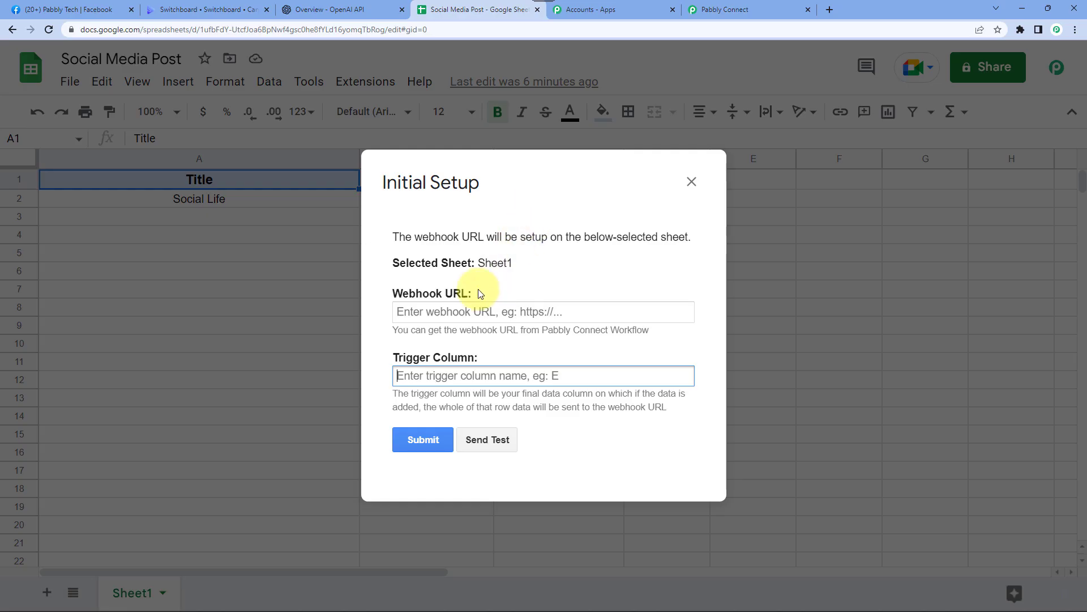
{"action": "left_click", "coordinate": [453, 311]}
{"action": "key", "text": "ctrl+v"}
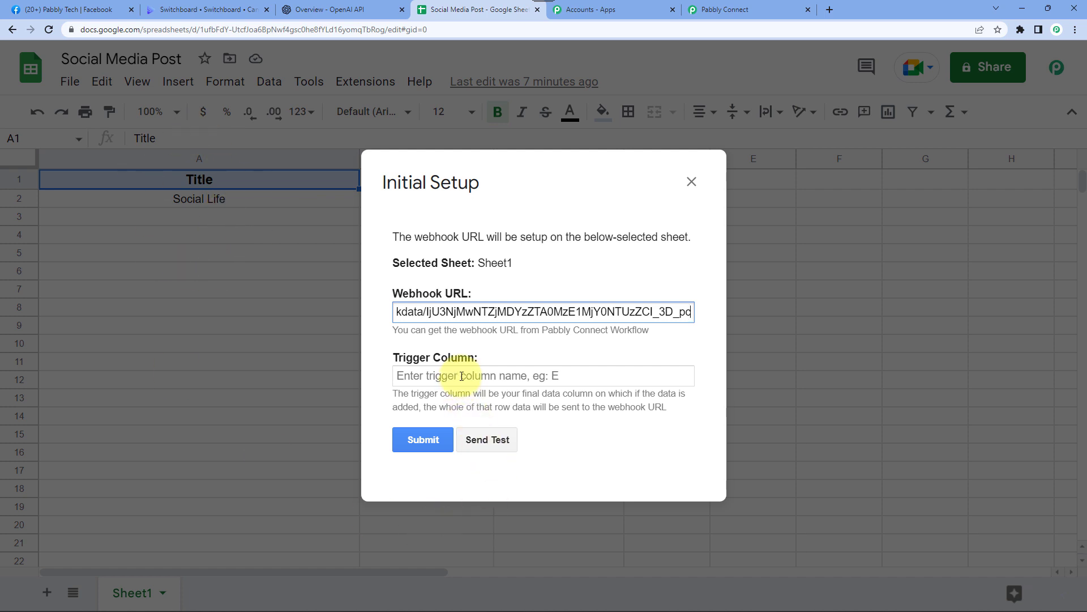
{"action": "left_click", "coordinate": [461, 376]}
{"action": "type", "text": "A"}
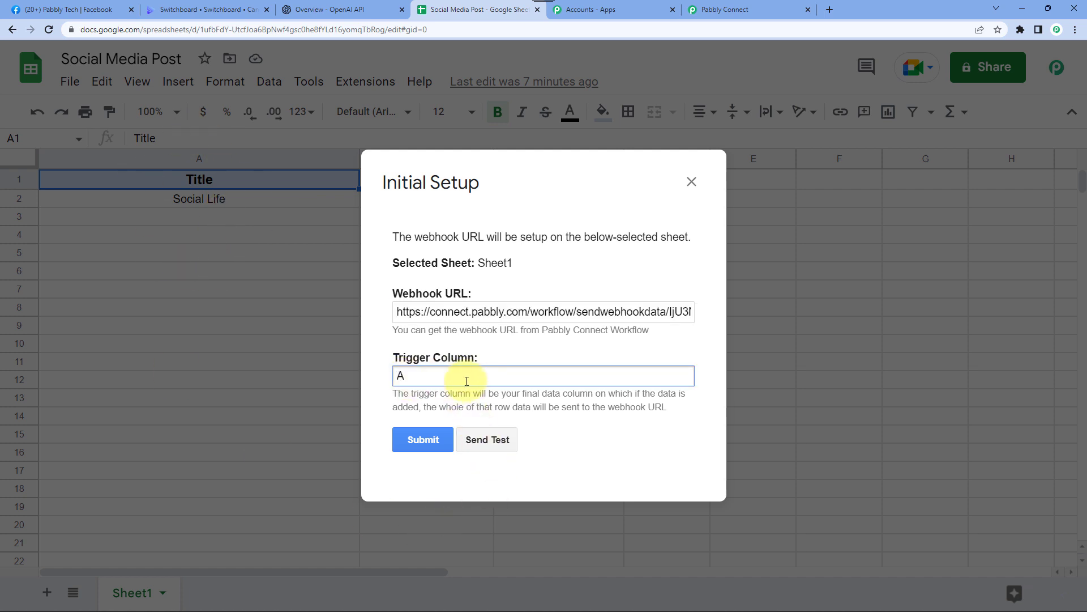
Check that the Pabbly Connect workflow awaits a webhook response, and send the test data from the spreadsheet's Initial Setup.
{"action": "left_click", "coordinate": [494, 440]}
{"action": "left_click", "coordinate": [753, 10]}
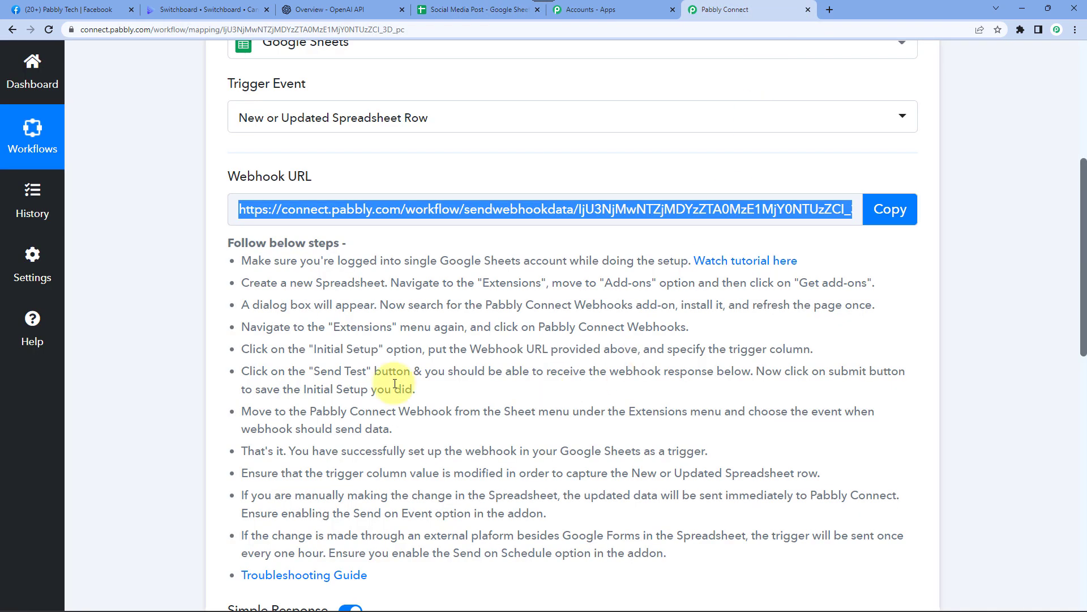
{"action": "scroll", "coordinate": [385, 362], "scroll_direction": "down", "scroll_amount": 4}
{"action": "scroll", "coordinate": [362, 301], "scroll_direction": "down", "scroll_amount": 3}
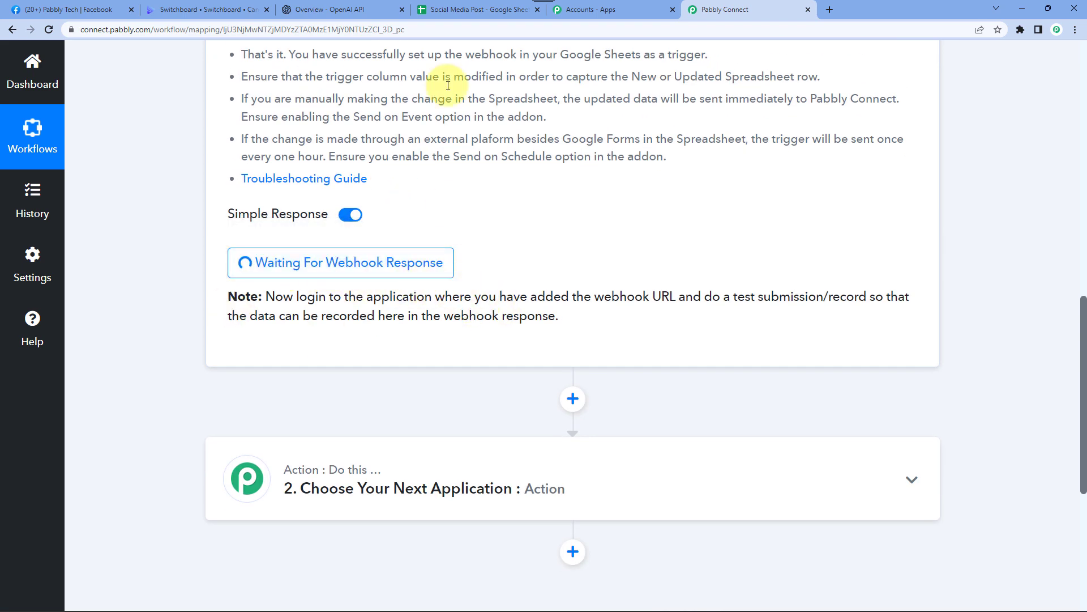
{"action": "left_click", "coordinate": [479, 9]}
{"action": "left_click", "coordinate": [481, 455]}
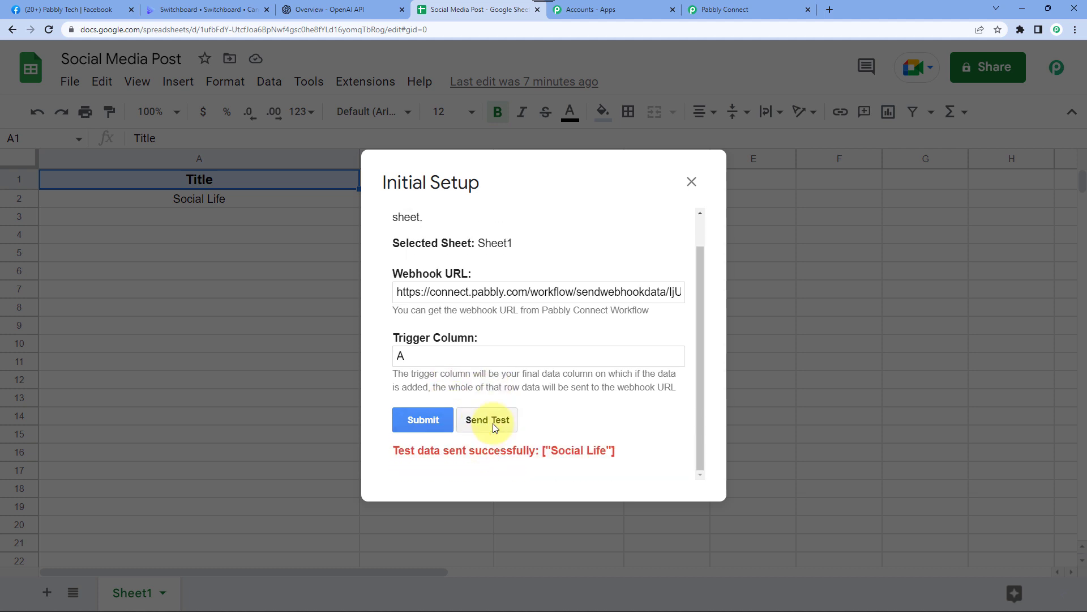
Switch to the Pabbly Connect workflow and review the received webhook response, especially the Title value.
{"action": "left_click", "coordinate": [737, 10]}
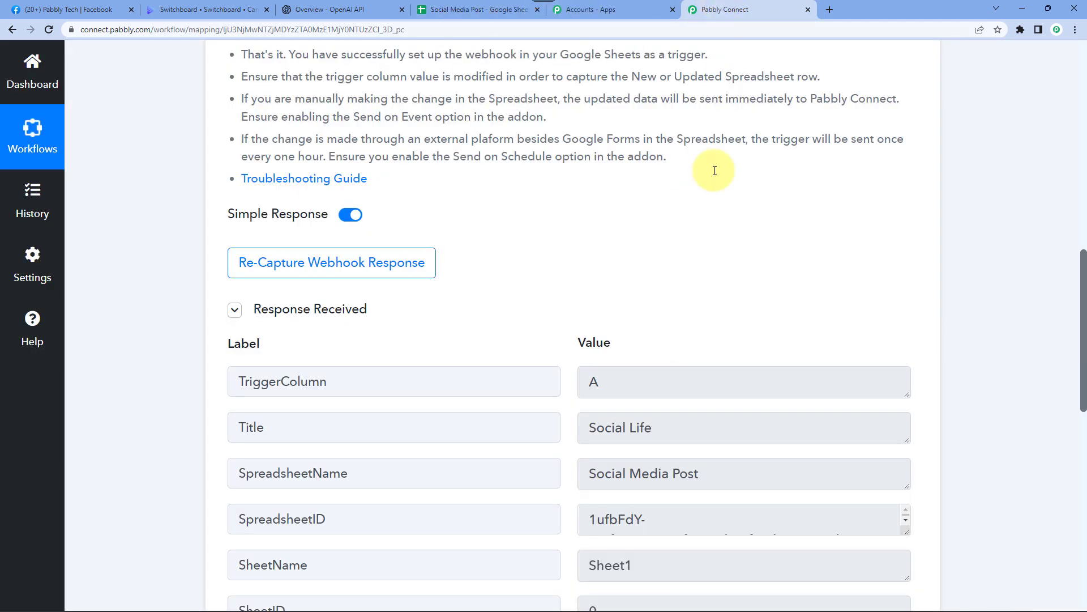
{"action": "scroll", "coordinate": [534, 313], "scroll_direction": "down", "scroll_amount": 3}
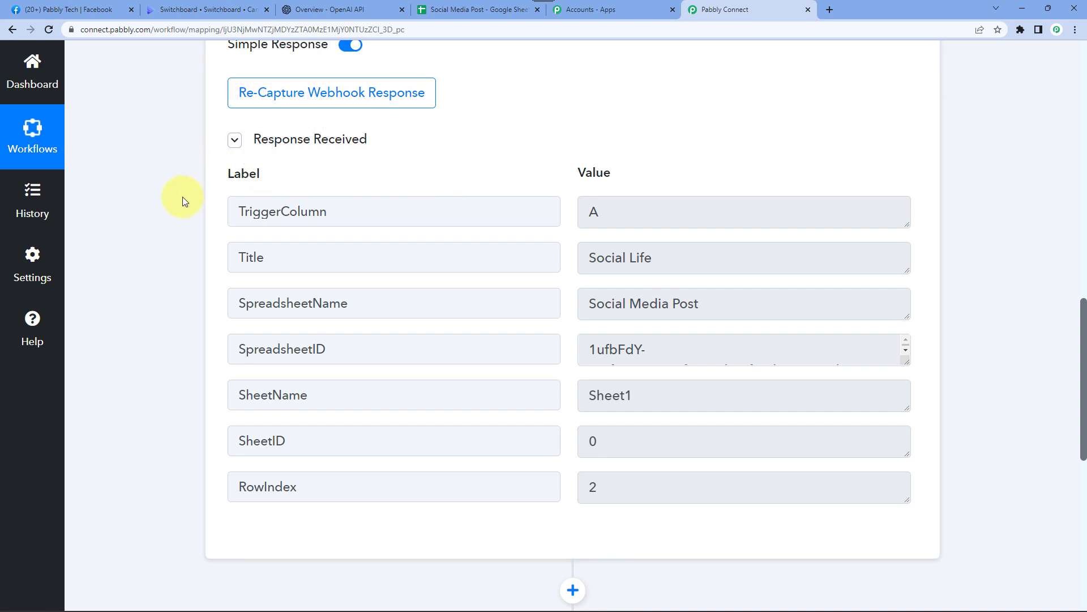
{"action": "triple_click", "coordinate": [590, 260]}
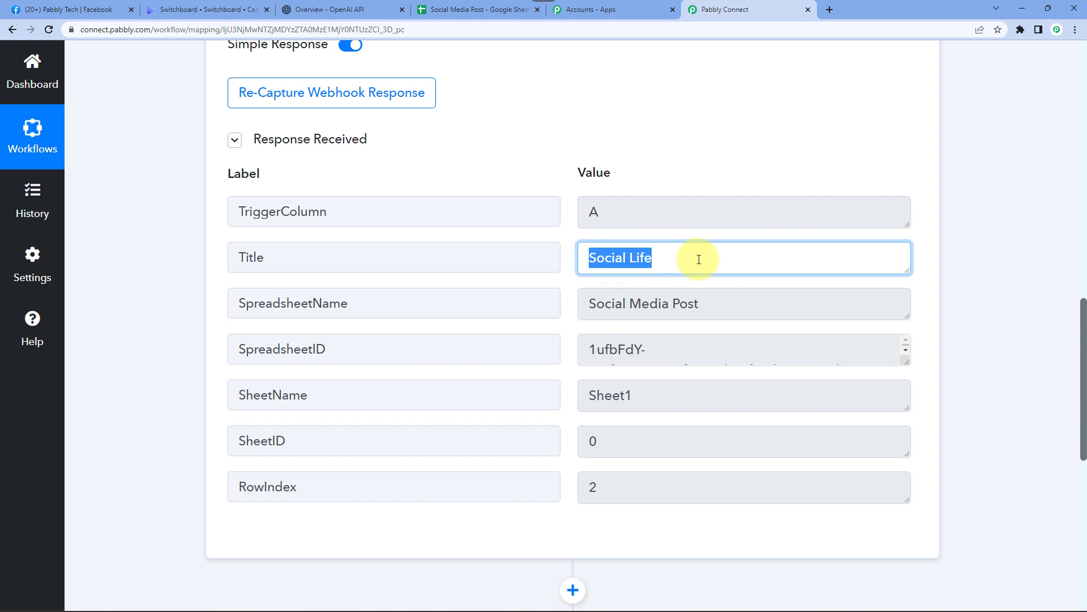
{"action": "left_click_drag", "start_coordinate": [699, 259], "coordinate": [517, 255]}
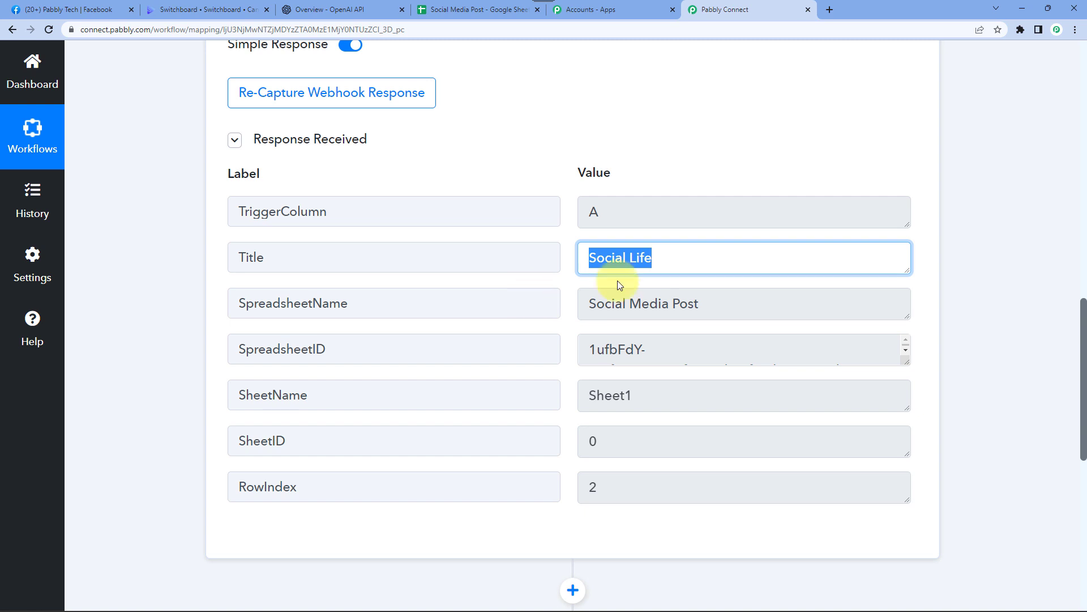
{"action": "double_click", "coordinate": [633, 260]}
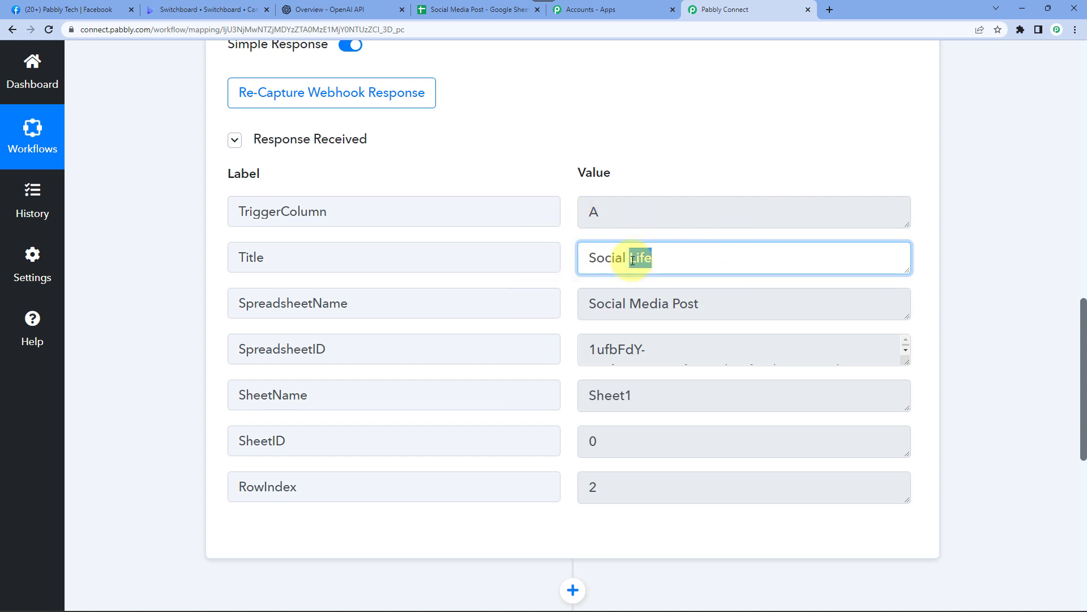
Return to the Social Media Post spreadsheet, submit the webhook's Initial Setup and close the dialog.
{"action": "left_click", "coordinate": [486, 11]}
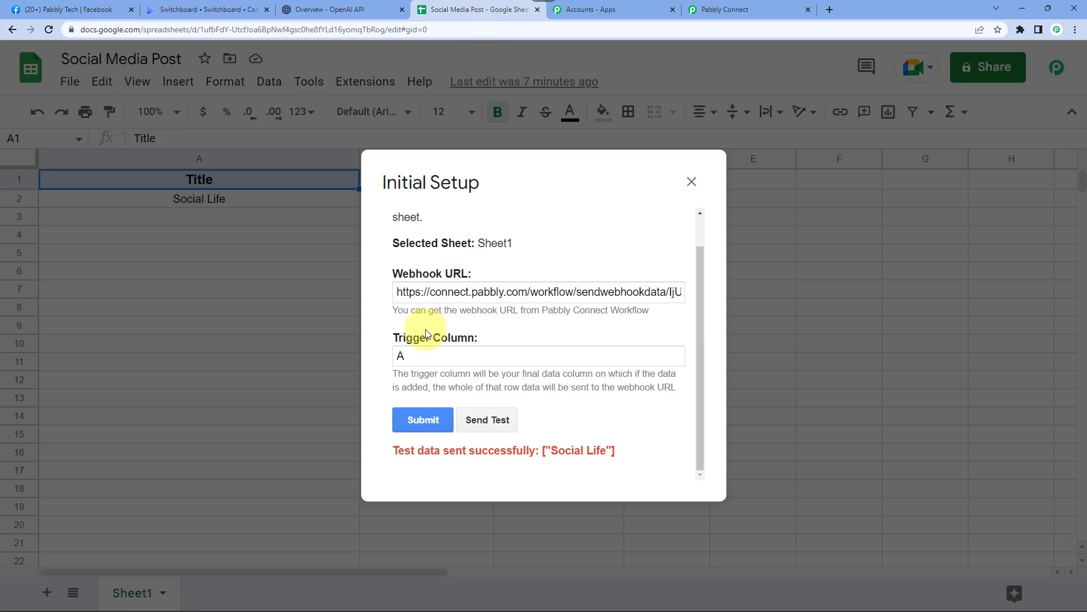
{"action": "left_click", "coordinate": [420, 416]}
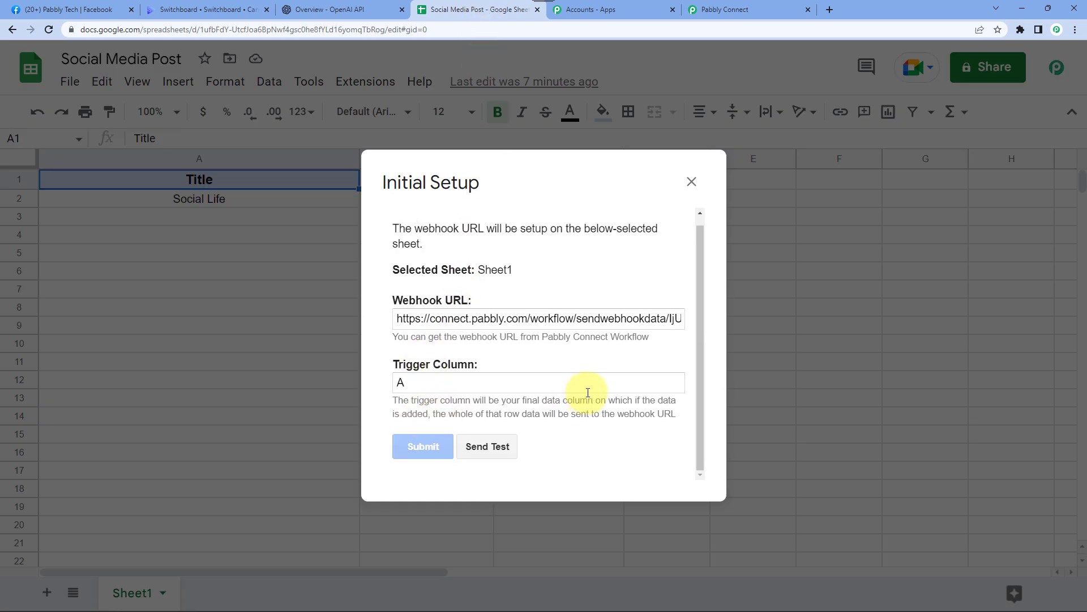
{"action": "left_click", "coordinate": [692, 182]}
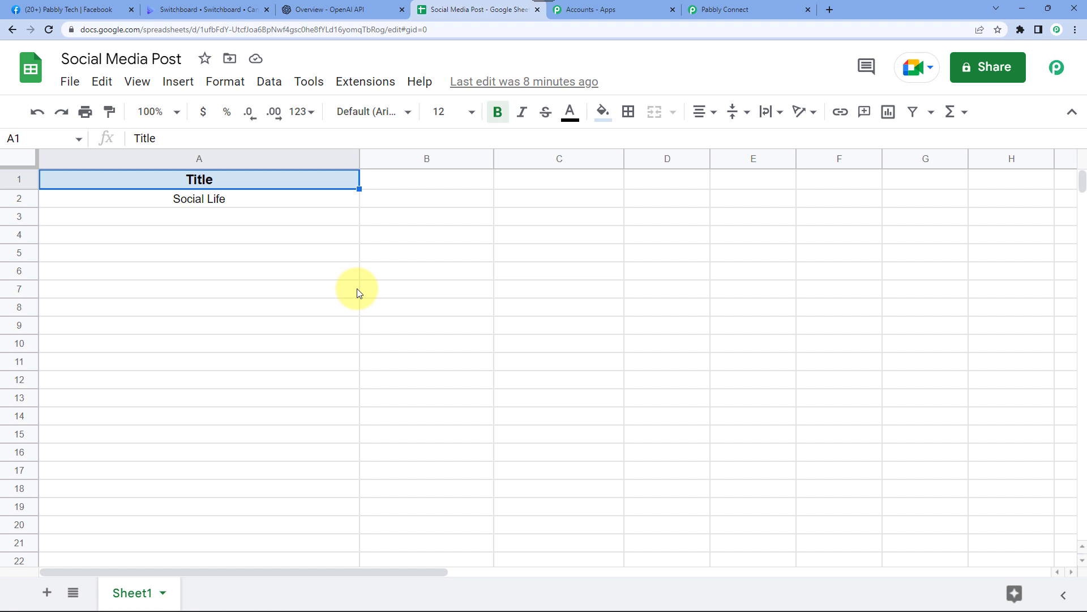
{"action": "left_click", "coordinate": [1075, 29]}
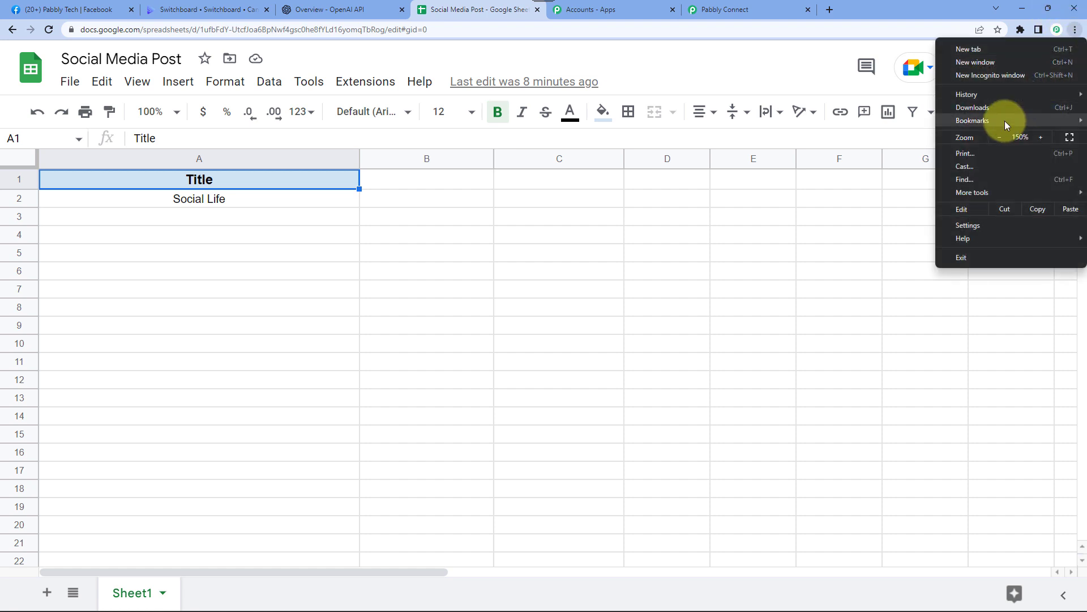
{"action": "left_click", "coordinate": [749, 76]}
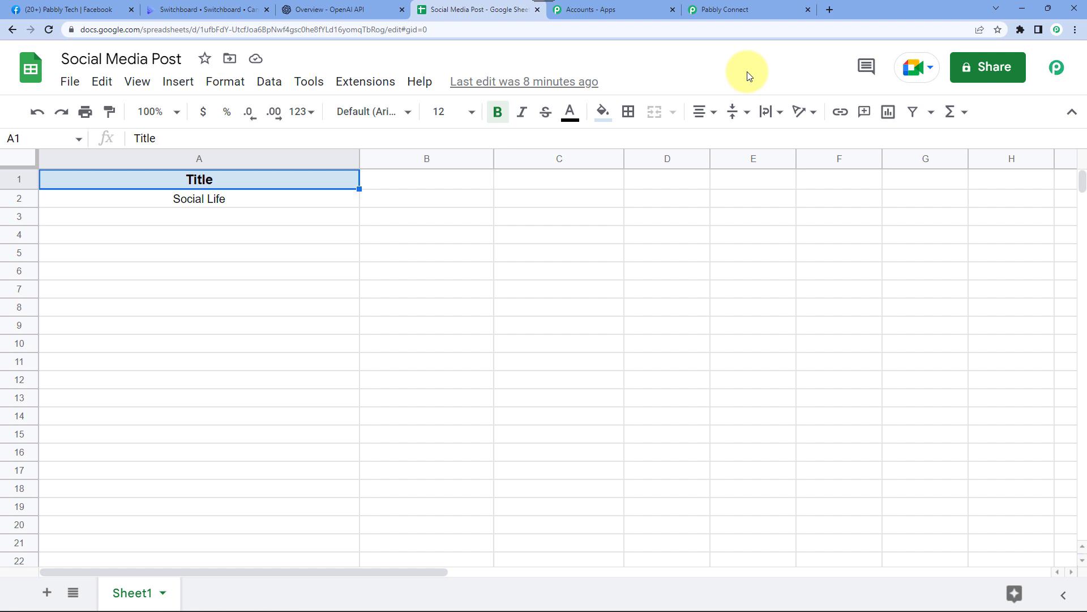
{"action": "left_click", "coordinate": [734, 9]}
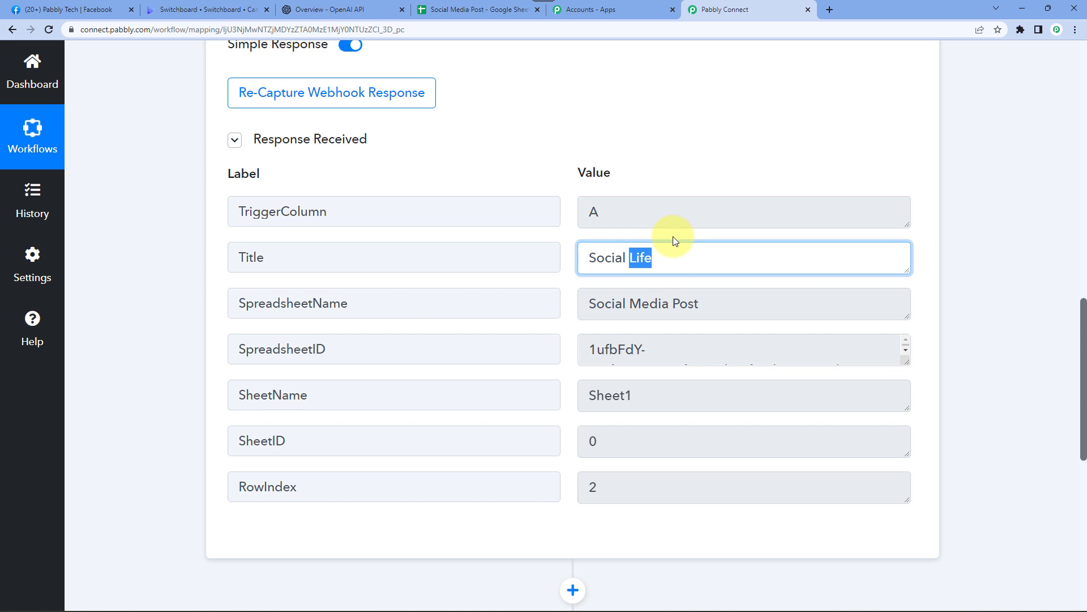
{"action": "left_click", "coordinate": [478, 10]}
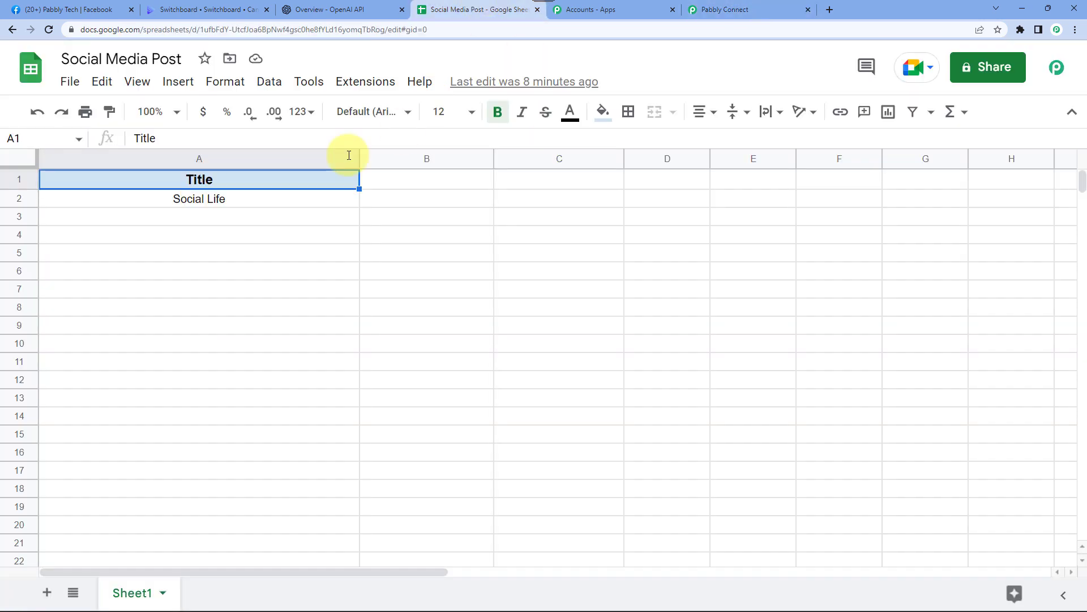
Enable Send On Event for the Pabbly Connect Webhooks add-on and check that the option is active.
{"action": "left_click", "coordinate": [174, 222]}
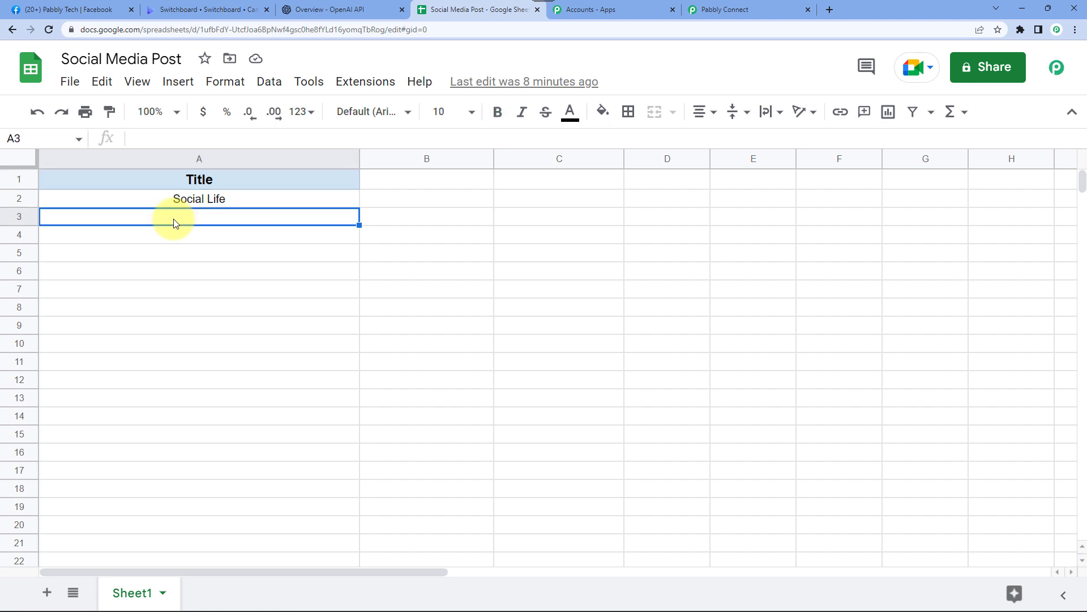
{"action": "left_click", "coordinate": [365, 81]}
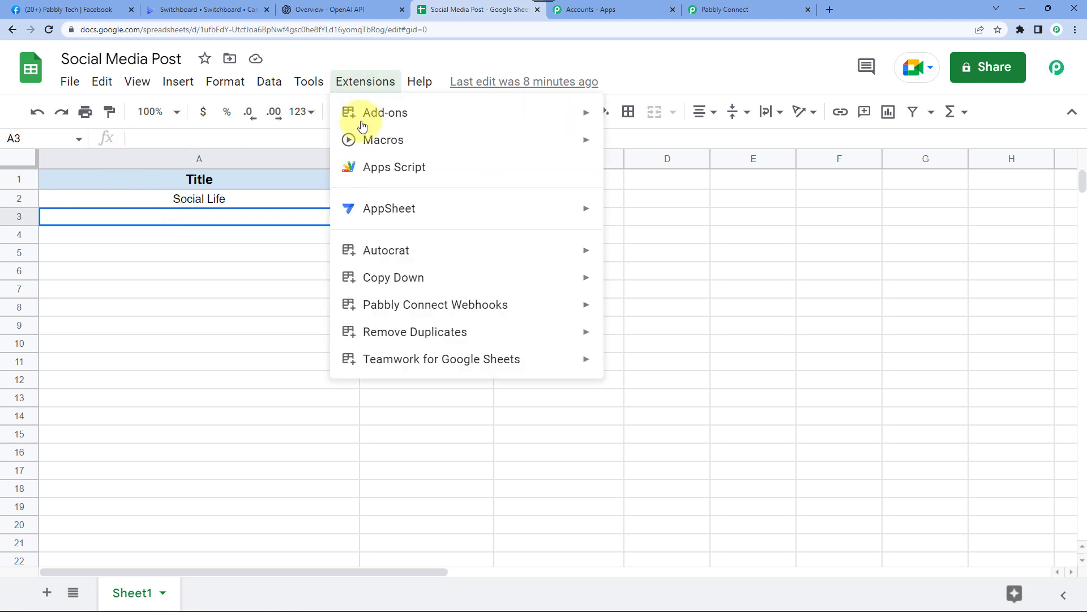
{"action": "mouse_move", "coordinate": [448, 306]}
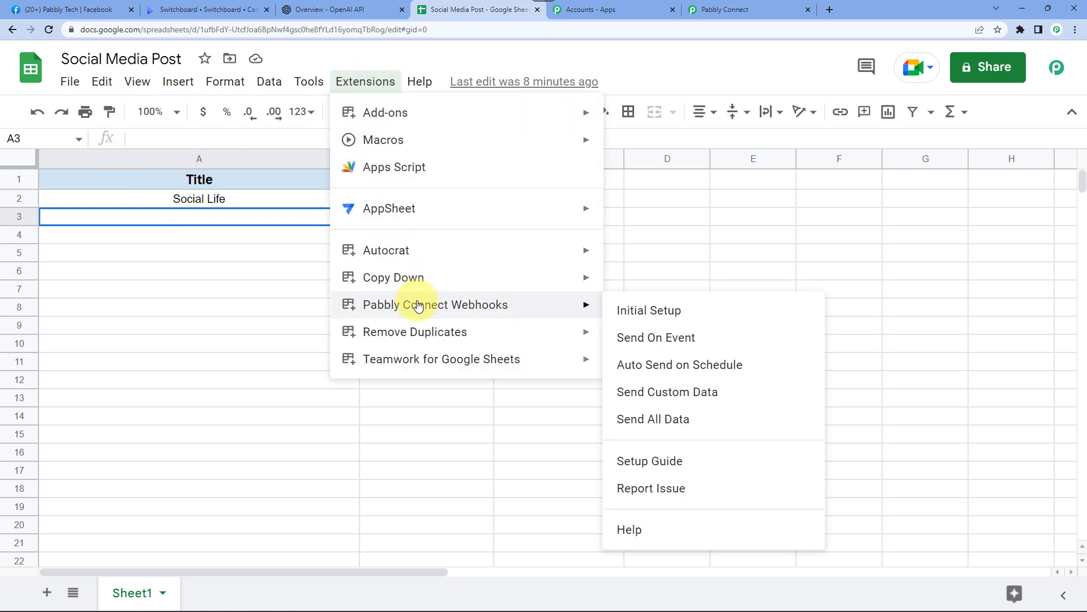
{"action": "left_click", "coordinate": [665, 340]}
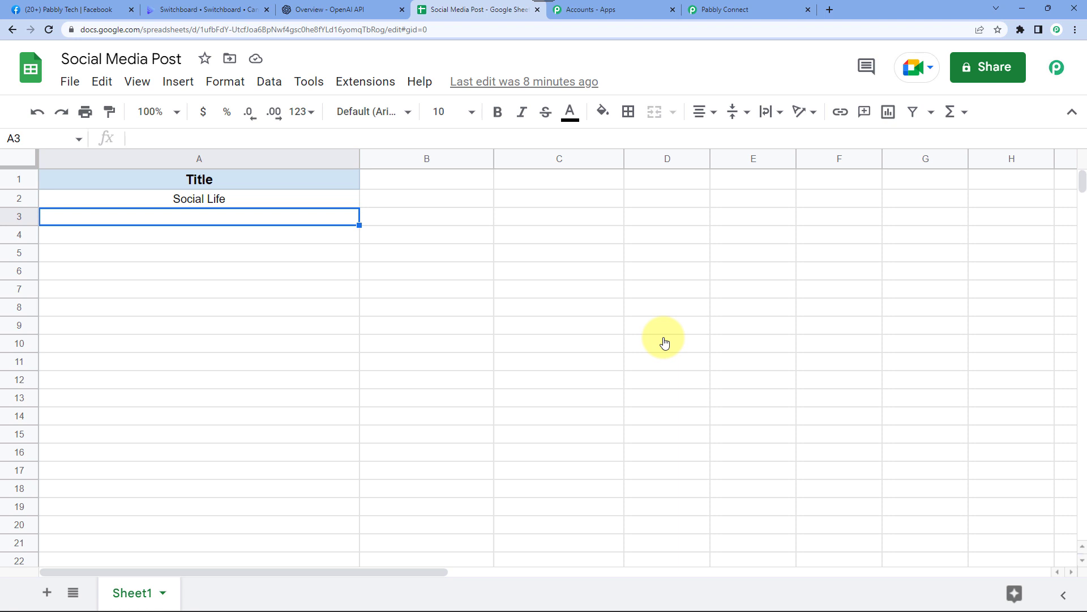
{"action": "left_click", "coordinate": [356, 81]}
{"action": "mouse_move", "coordinate": [412, 308]}
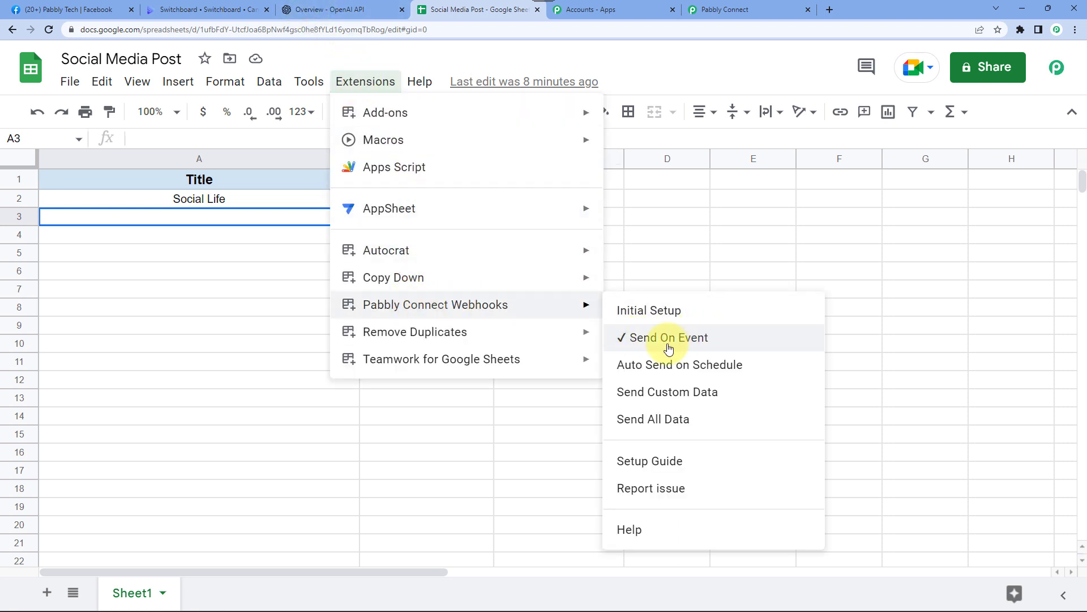
{"action": "left_click", "coordinate": [670, 192]}
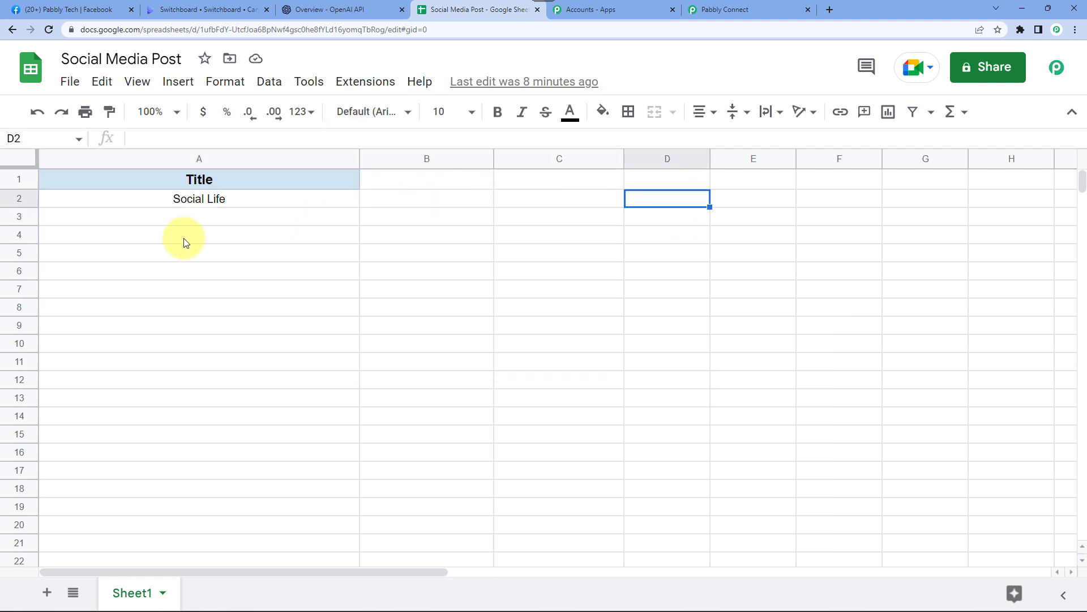
Return to the Pabbly Connect workflow and examine the title captured from the spreadsheet row.
{"action": "left_click", "coordinate": [171, 214]}
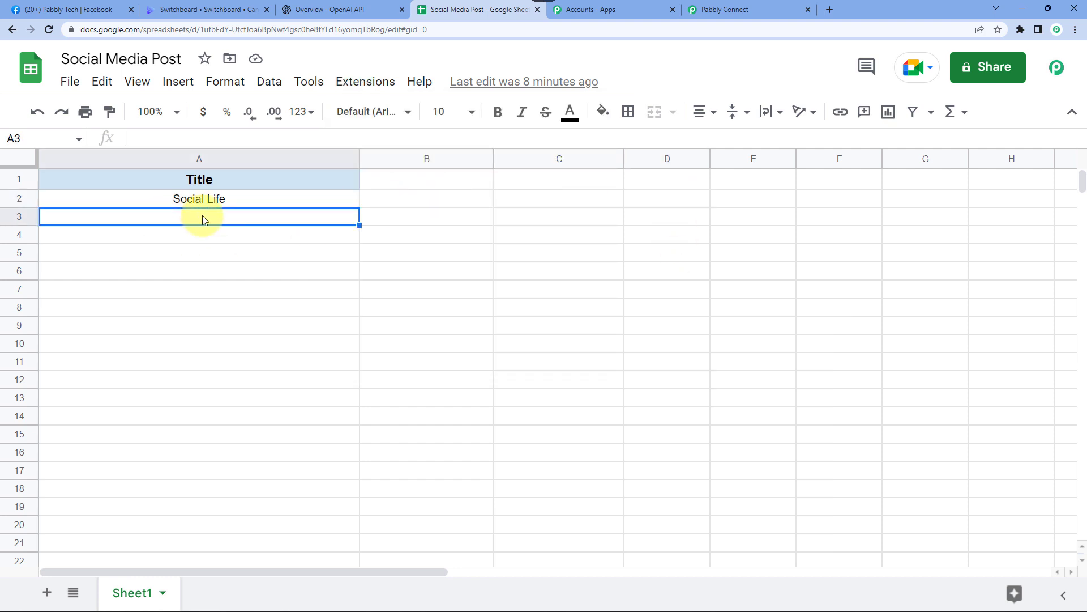
{"action": "left_click", "coordinate": [765, 5]}
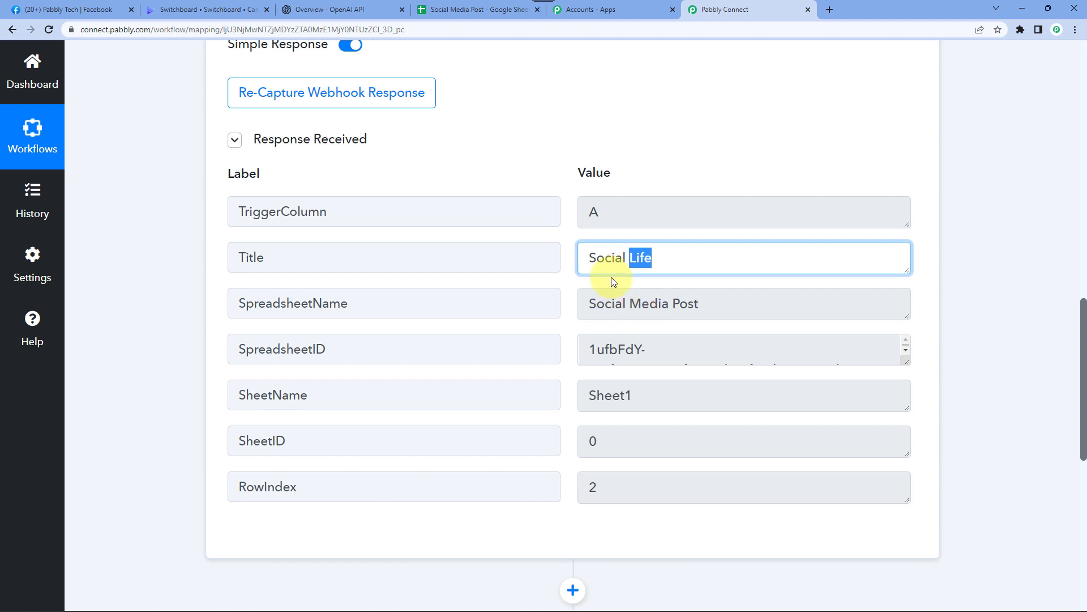
{"action": "left_click", "coordinate": [600, 261]}
{"action": "double_click", "coordinate": [600, 261]}
{"action": "left_click", "coordinate": [601, 261]}
{"action": "left_click_drag", "start_coordinate": [600, 260], "coordinate": [650, 261]}
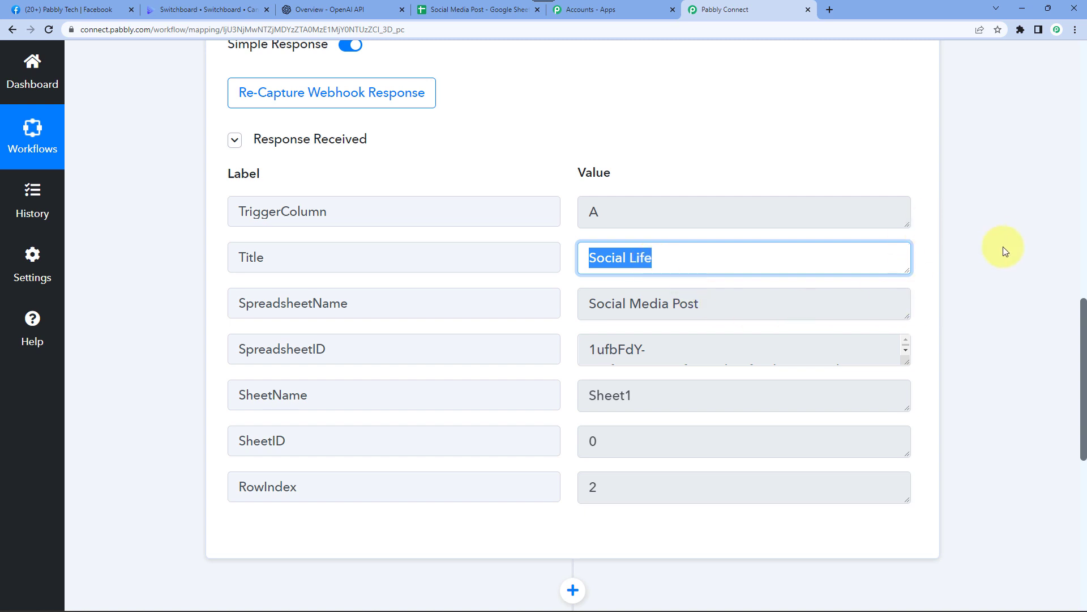
Add an action after the webhook trigger using the OpenAI app with the Generate Content event.
{"action": "scroll", "coordinate": [1002, 244], "scroll_direction": "down", "scroll_amount": 5}
{"action": "left_click", "coordinate": [571, 309]}
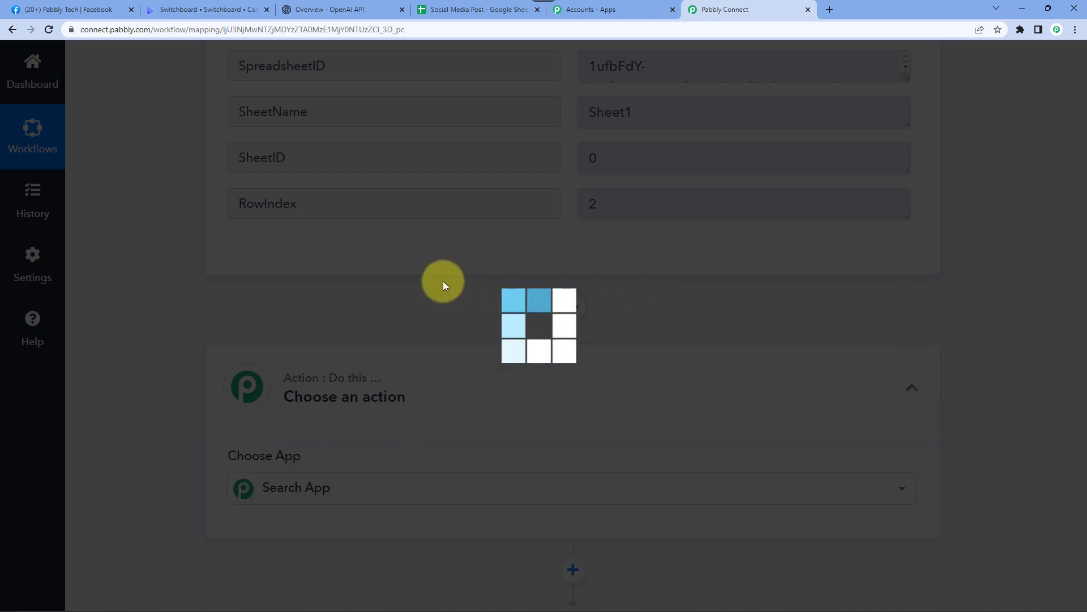
{"action": "type", "text": "open"}
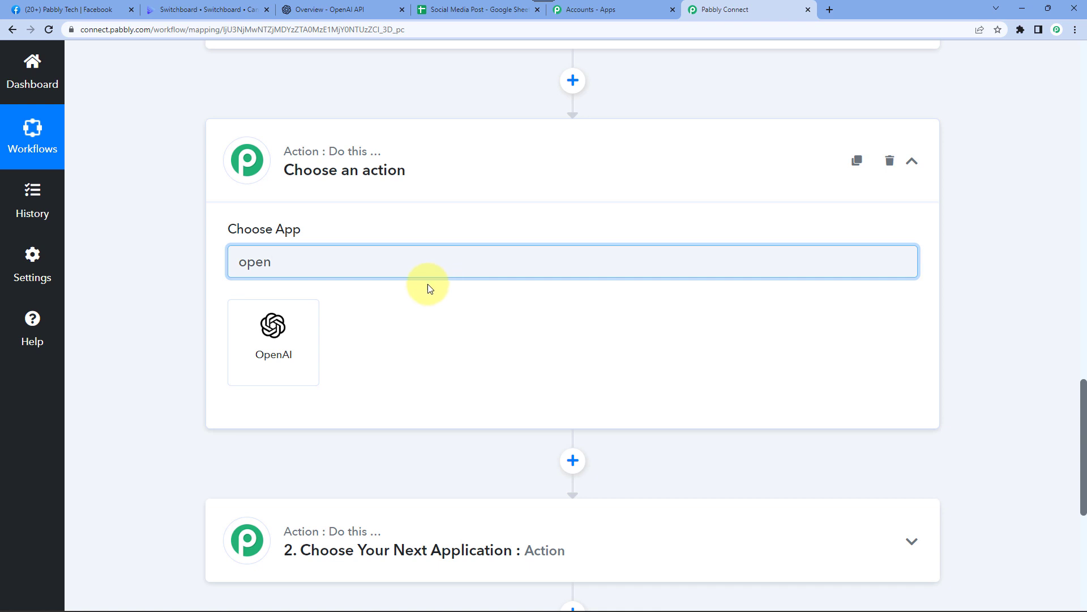
{"action": "left_click", "coordinate": [272, 367]}
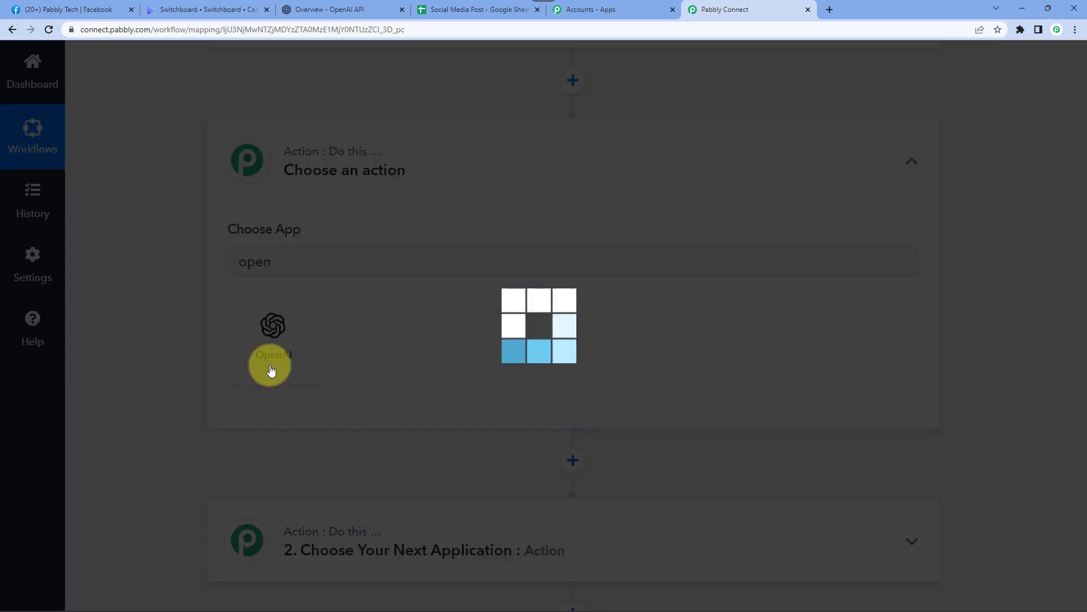
{"action": "scroll", "coordinate": [250, 305], "scroll_direction": "down", "scroll_amount": 3}
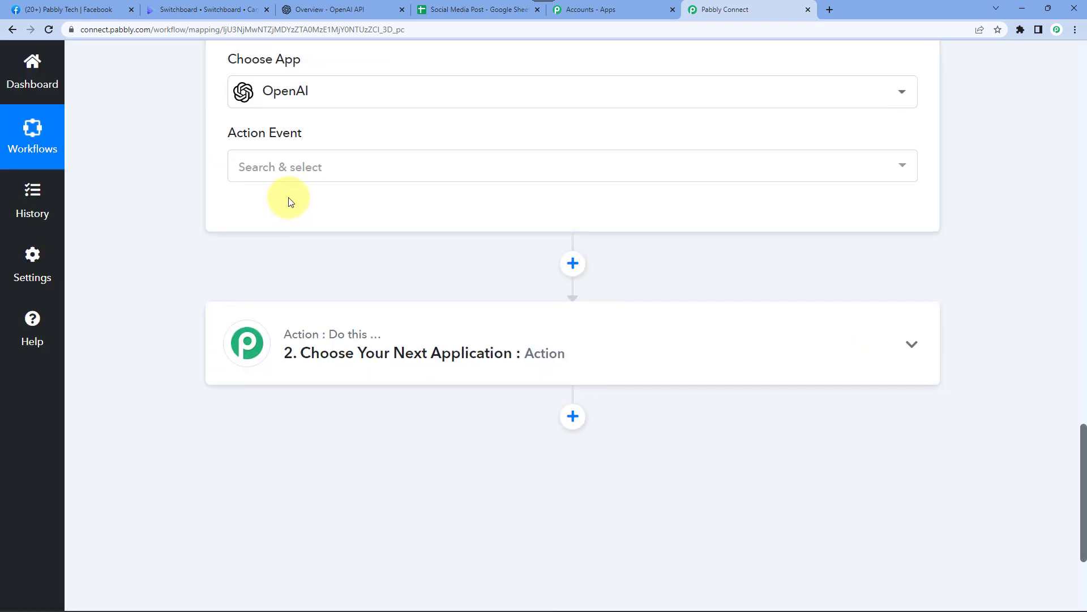
{"action": "left_click", "coordinate": [304, 165]}
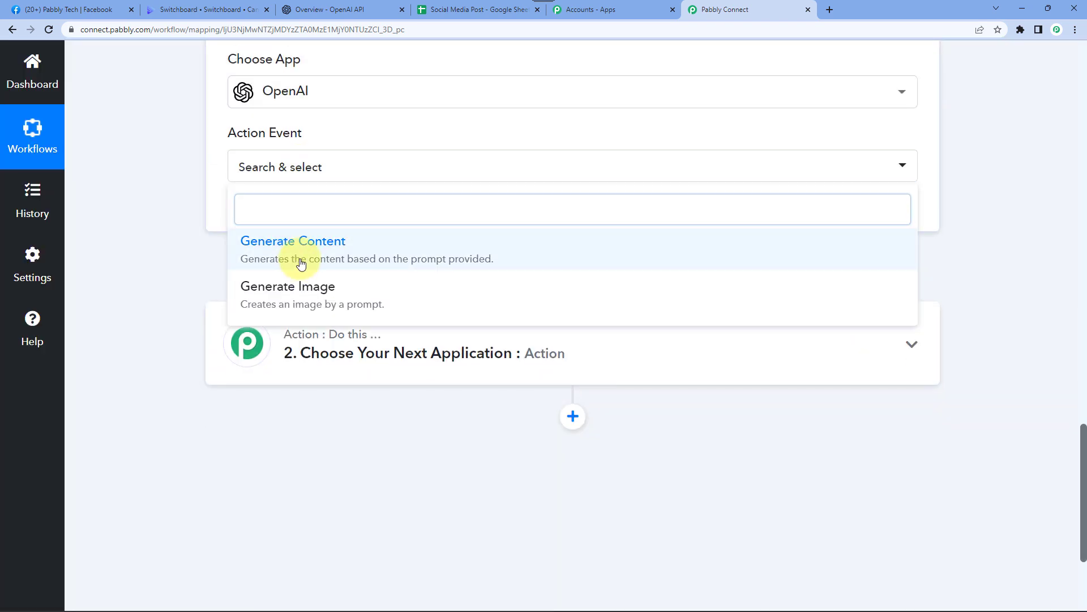
{"action": "left_click", "coordinate": [297, 258]}
Start connecting OpenAI with a new connection and open OpenAI's API keys page.
{"action": "left_click", "coordinate": [266, 220]}
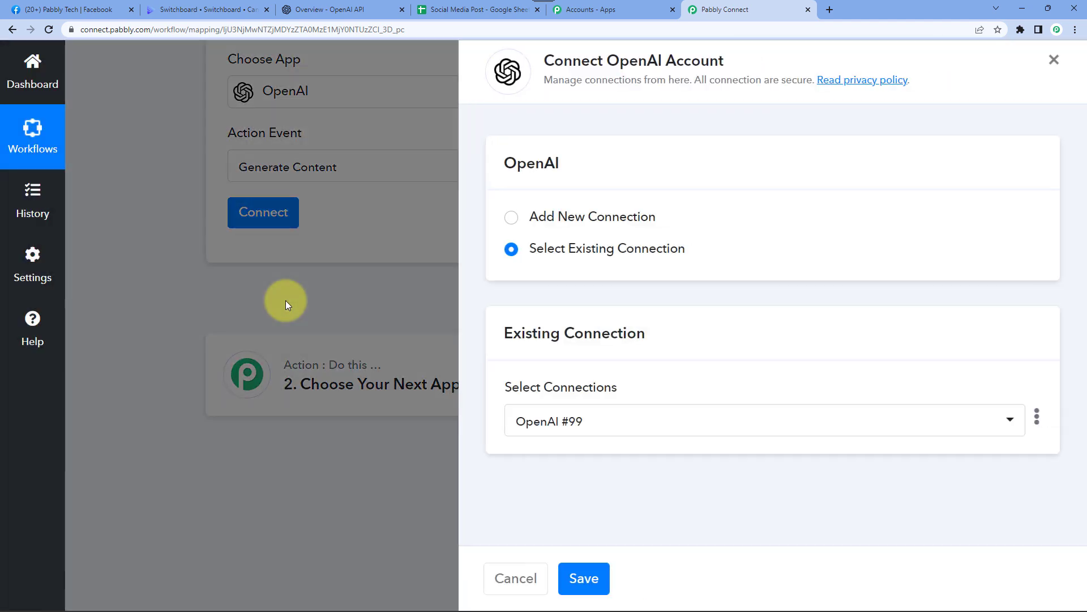
{"action": "left_click", "coordinate": [580, 217]}
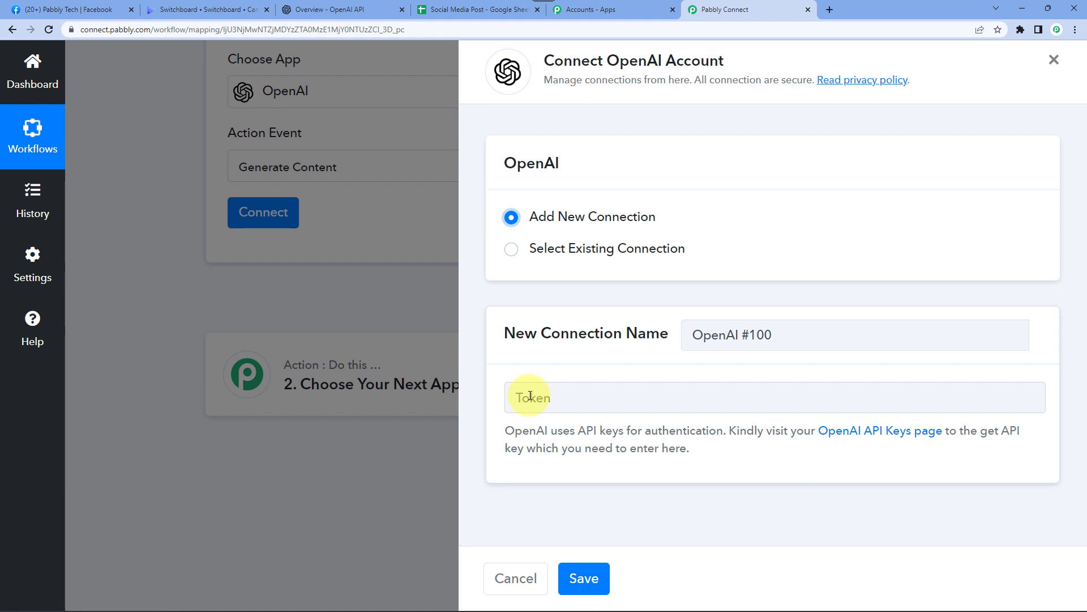
{"action": "left_click", "coordinate": [895, 440]}
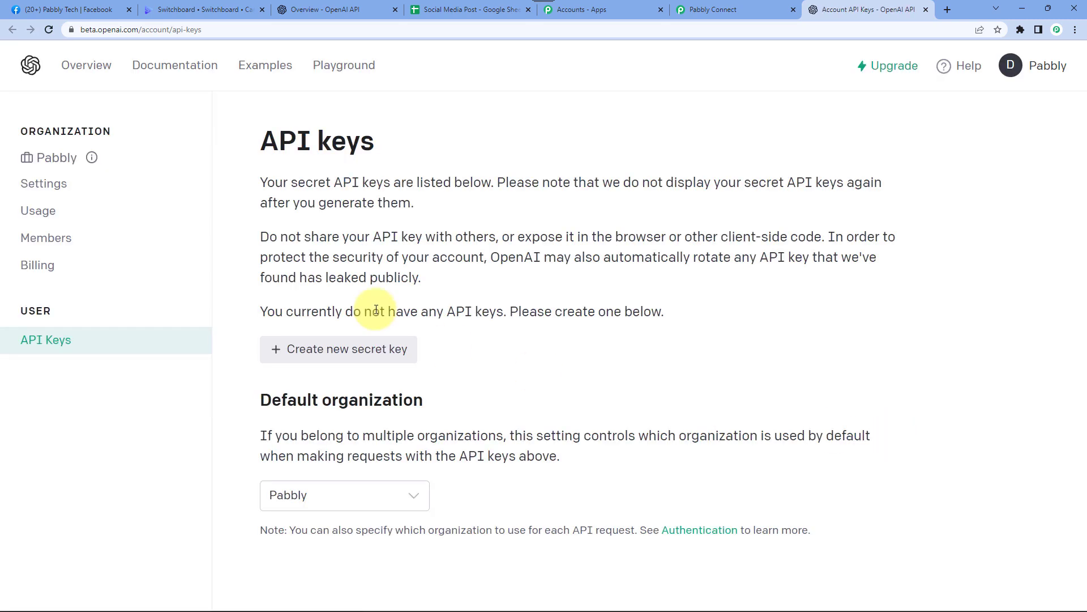
{"action": "left_click", "coordinate": [362, 10]}
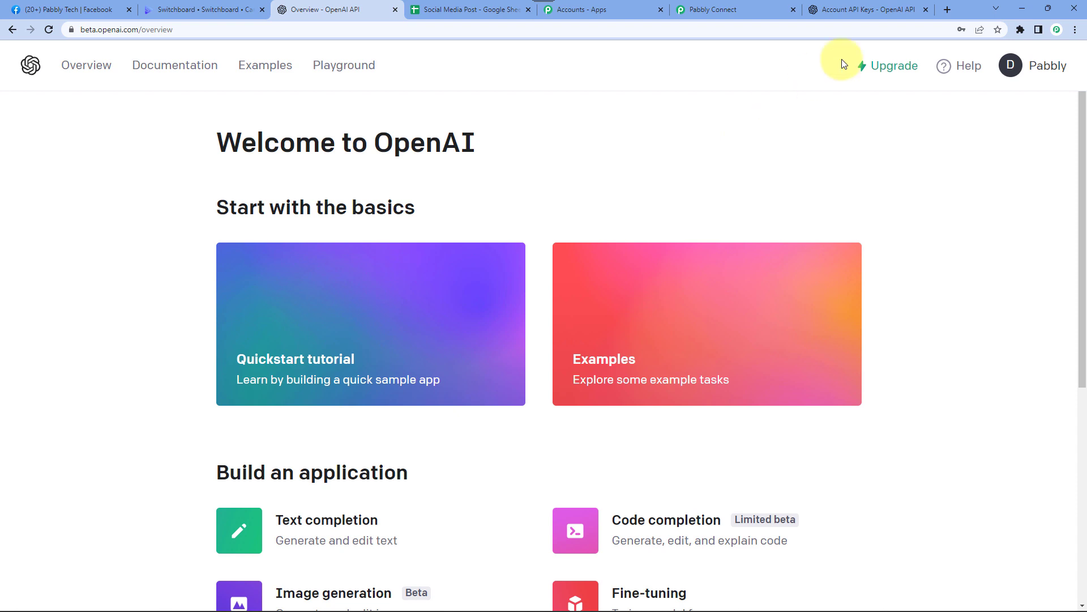
{"action": "left_click", "coordinate": [883, 10]}
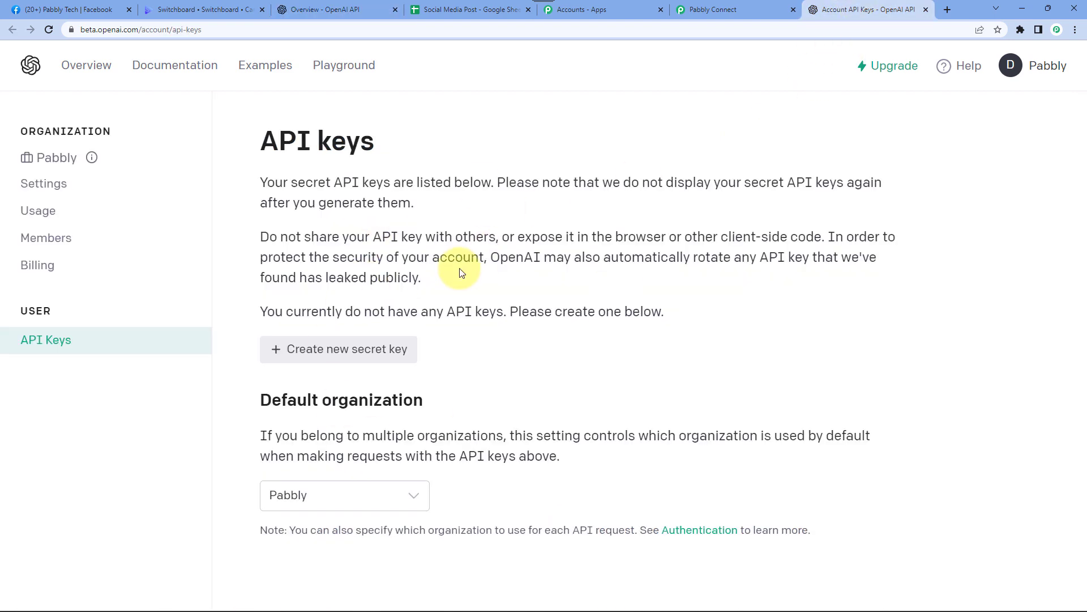
Create a new OpenAI secret key, copy it and close the key dialog.
{"action": "left_click", "coordinate": [331, 352]}
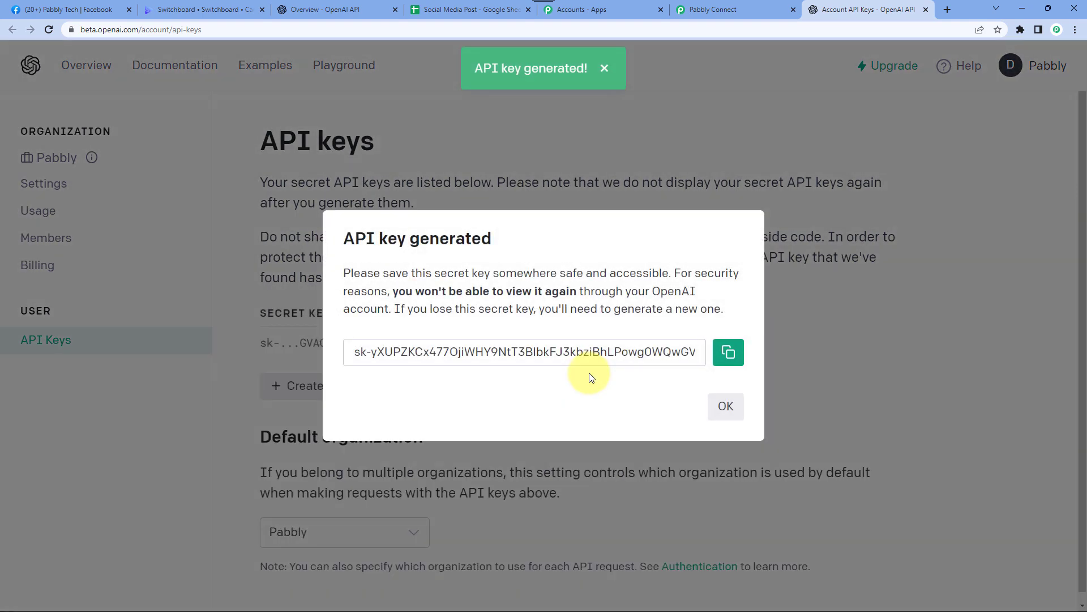
{"action": "left_click", "coordinate": [731, 356]}
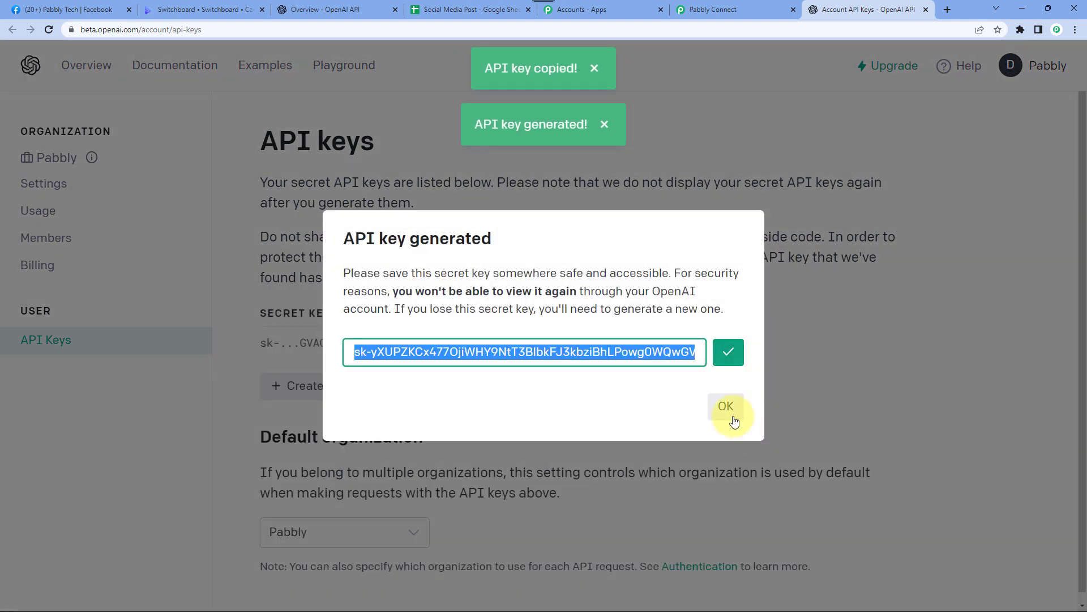
{"action": "left_click", "coordinate": [725, 406]}
Return to the Pabbly Connect workflow, paste the API key as the connection's Token and save the OpenAI connection.
{"action": "left_click", "coordinate": [691, 7]}
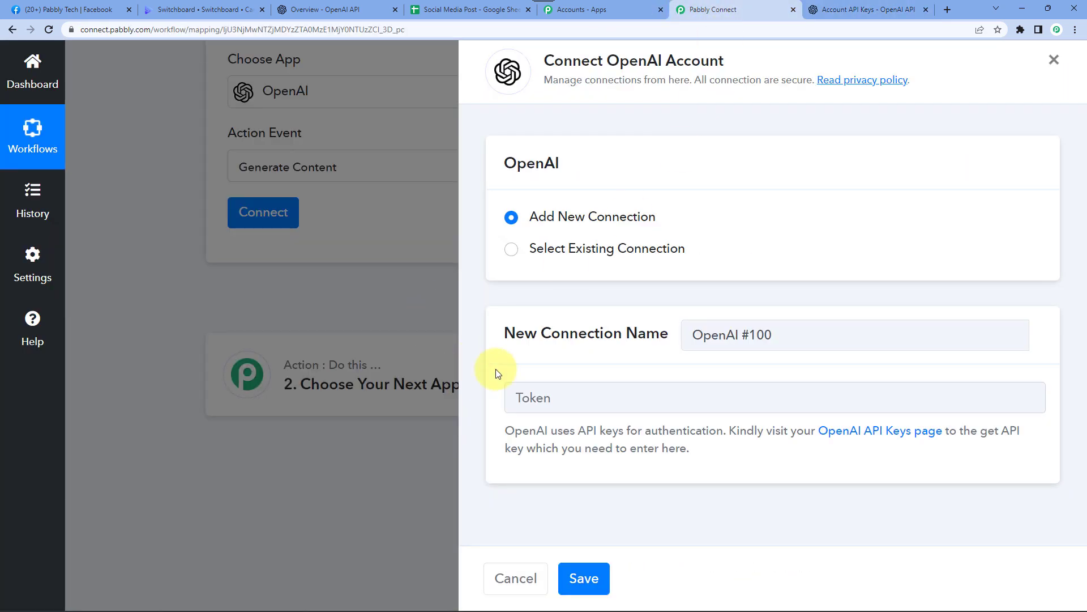
{"action": "left_click", "coordinate": [567, 396]}
{"action": "key", "text": "ctrl+v"}
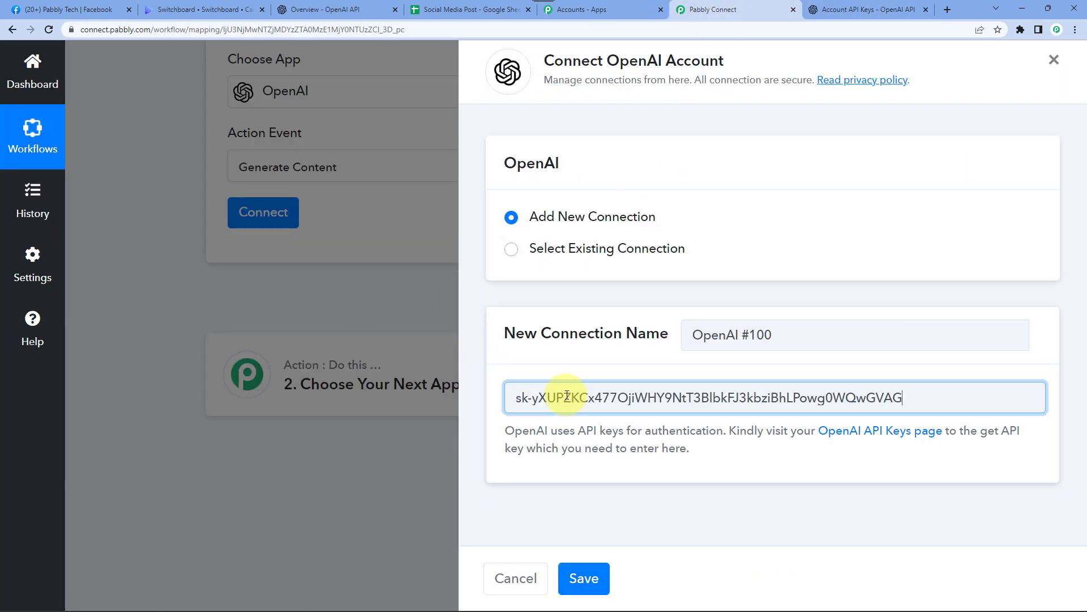
{"action": "left_click", "coordinate": [595, 579]}
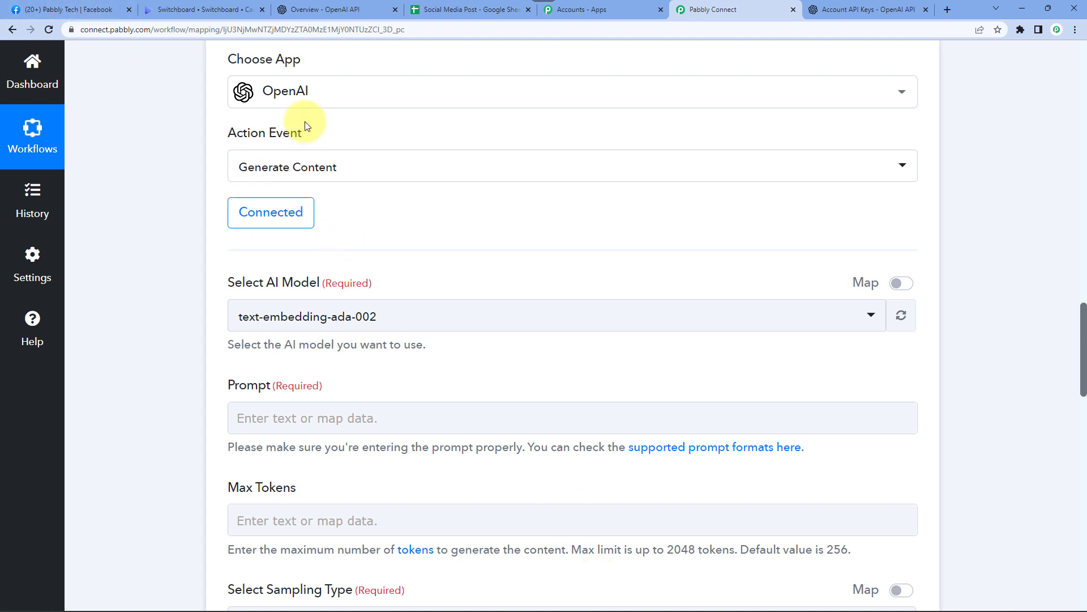
Set the OpenAI action's AI model to text-davinci-003 (Most Used) and go to the Prompt field.
{"action": "scroll", "coordinate": [170, 195], "scroll_direction": "down", "scroll_amount": 1}
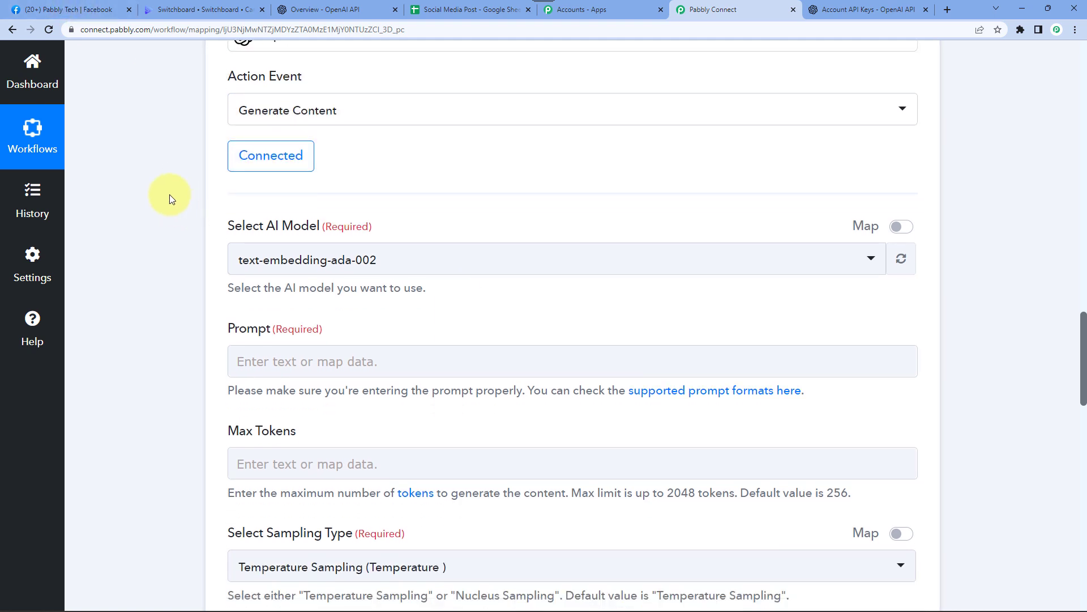
{"action": "scroll", "coordinate": [175, 230], "scroll_direction": "down", "scroll_amount": 2}
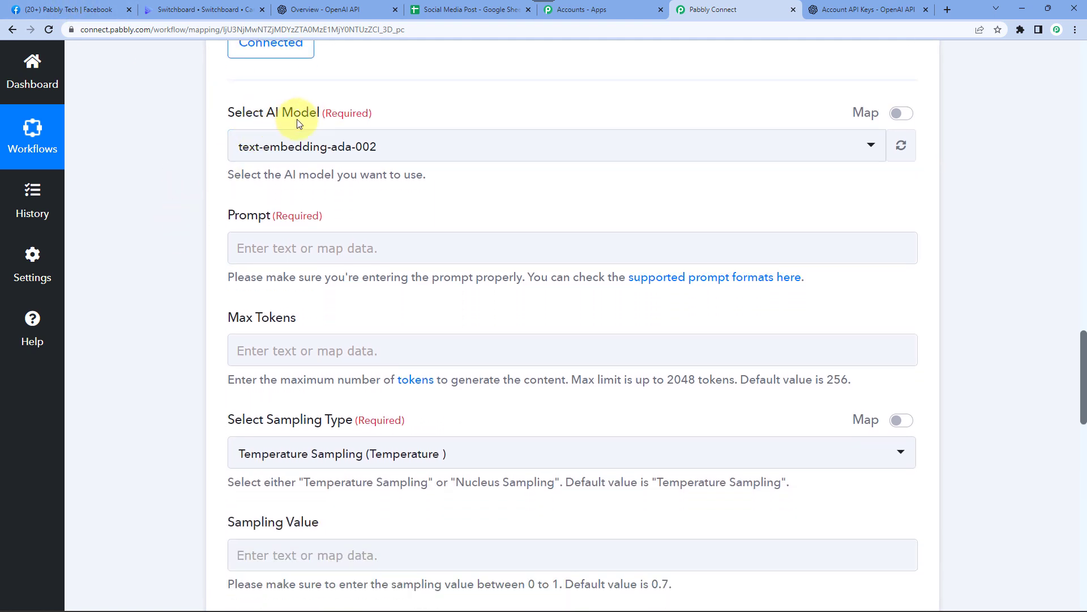
{"action": "left_click", "coordinate": [311, 147]}
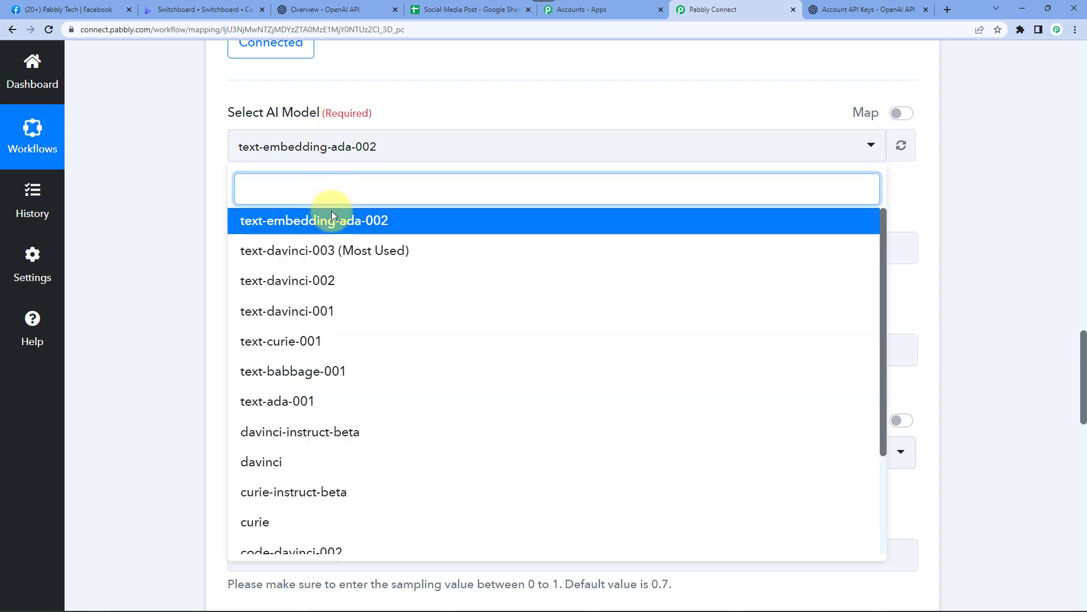
{"action": "left_click", "coordinate": [299, 256]}
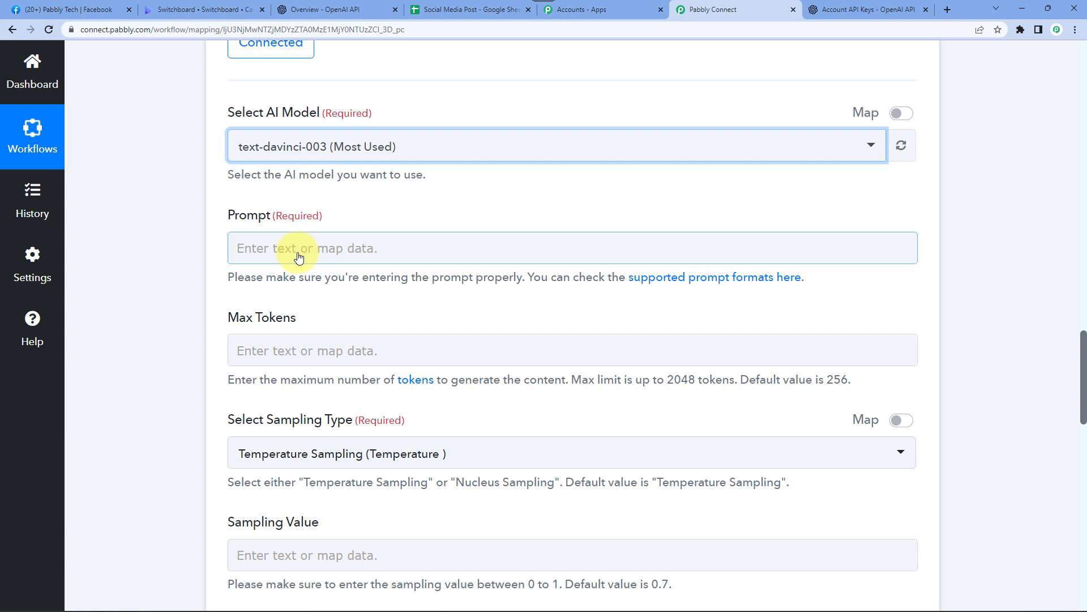
{"action": "left_click", "coordinate": [274, 151]}
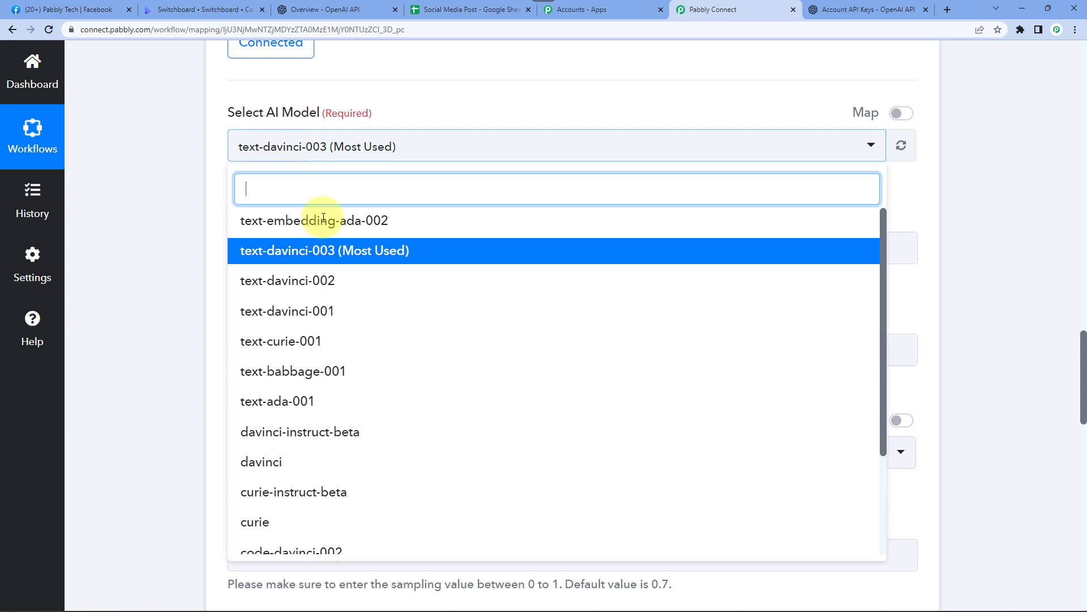
{"action": "left_click", "coordinate": [159, 255]}
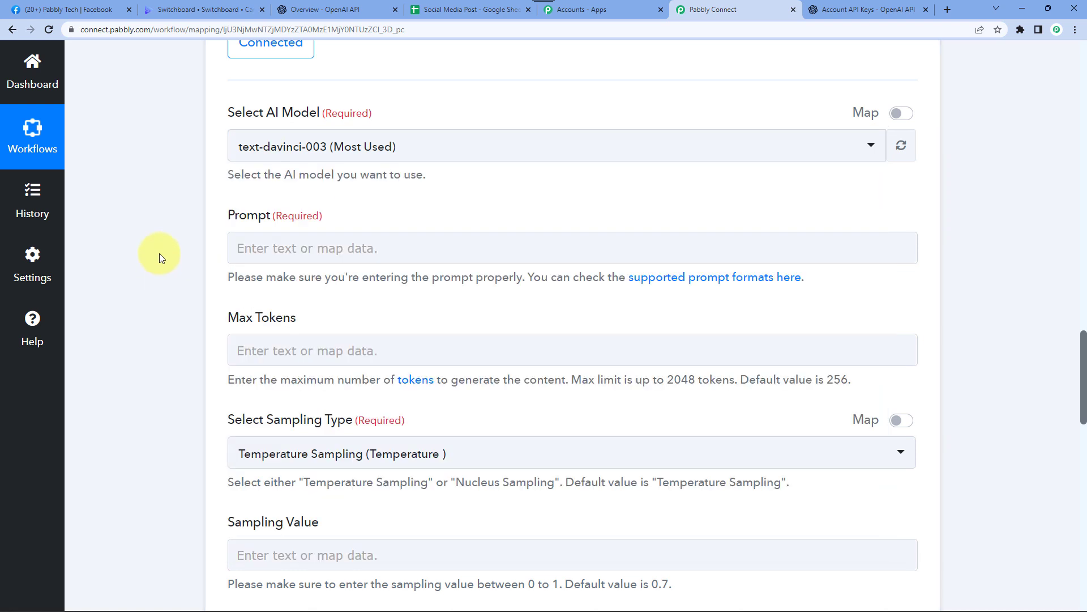
{"action": "scroll", "coordinate": [159, 254], "scroll_direction": "down", "scroll_amount": 2}
{"action": "left_click", "coordinate": [256, 132]}
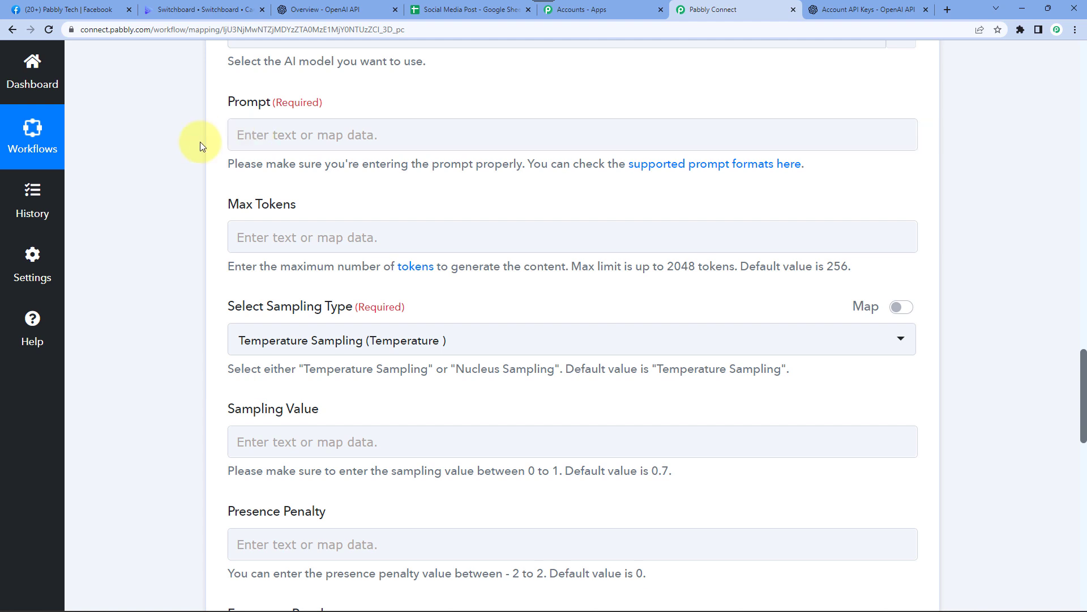
Switch to the OpenAI site, open its Playground and submit the prompt "Write a story on a dog".
{"action": "left_click", "coordinate": [321, 11]}
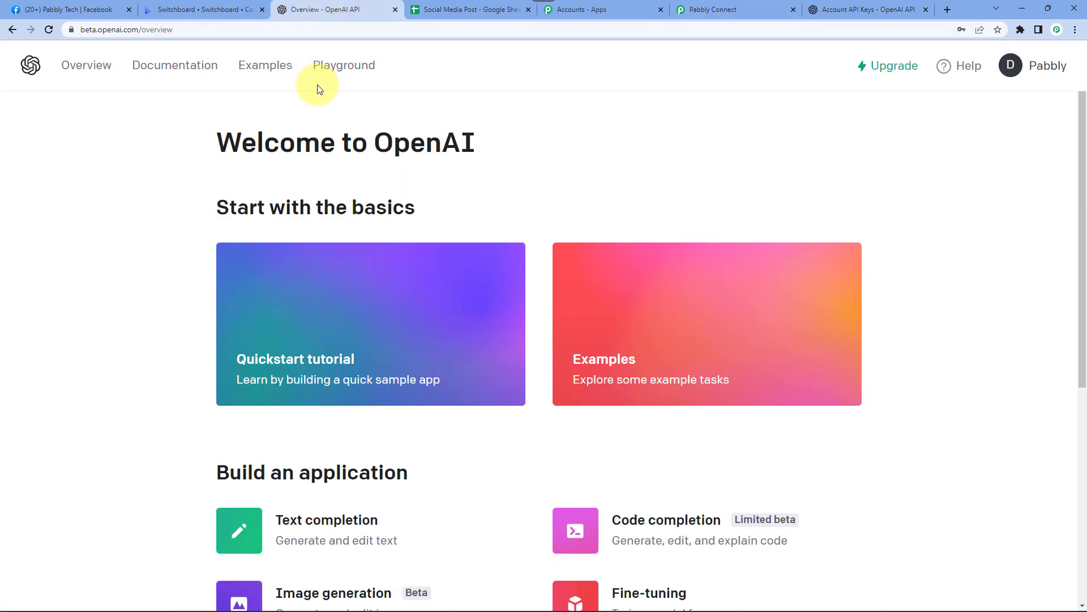
{"action": "left_click", "coordinate": [346, 68]}
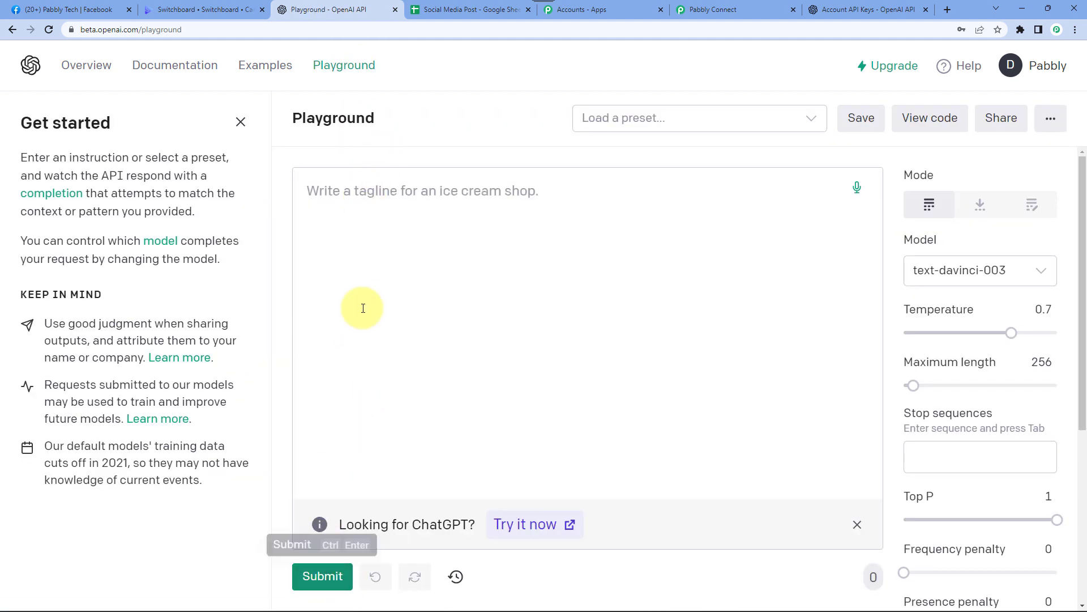
{"action": "left_click", "coordinate": [415, 188]}
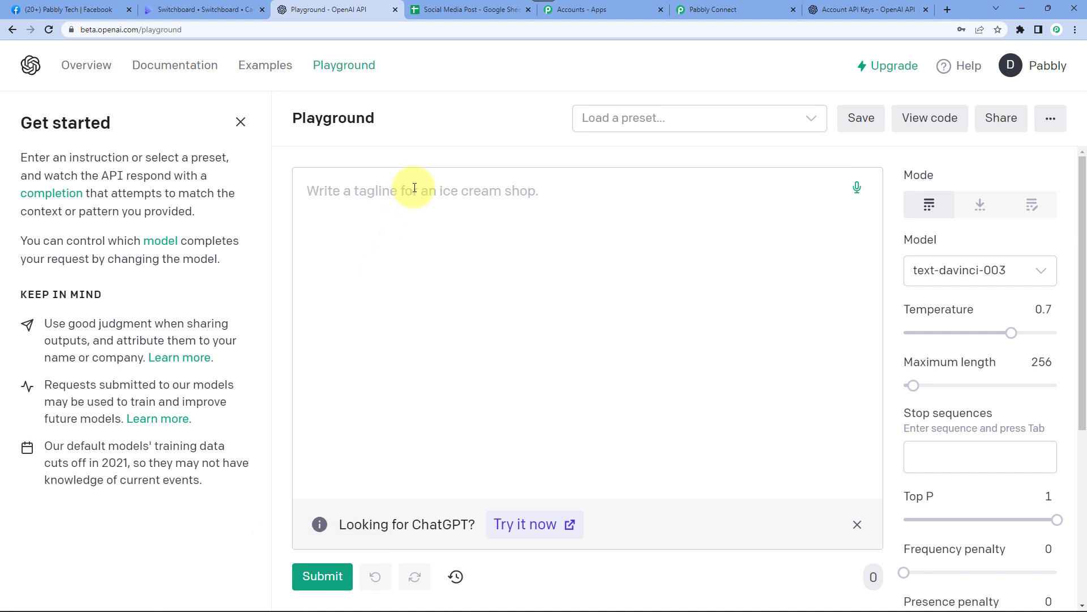
{"action": "type", "text": "Write"}
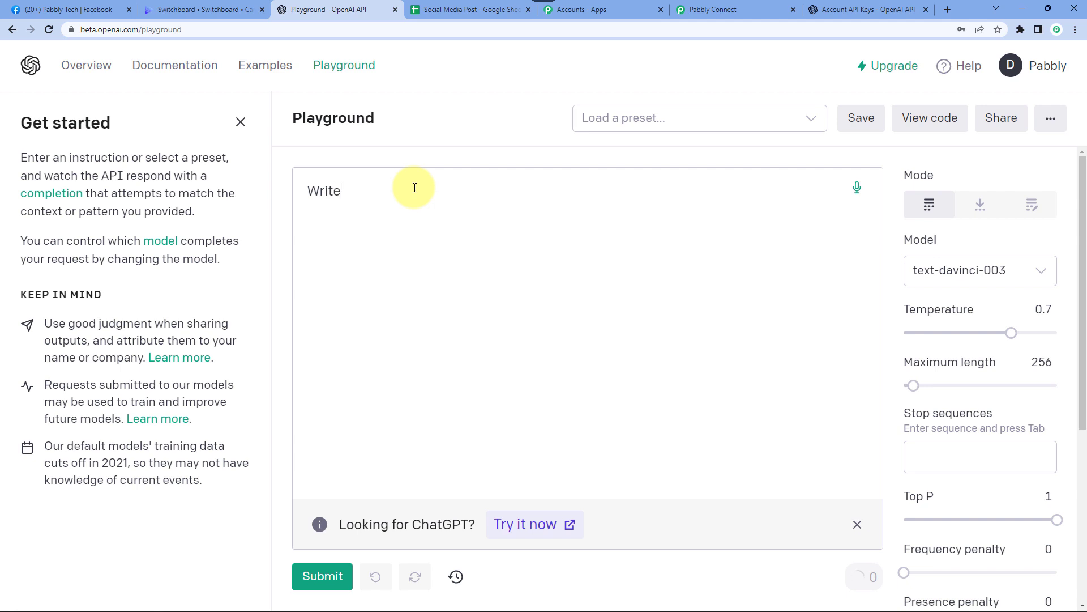
{"action": "type", "text": " a story o"}
{"action": "type", "text": "n a fod"}
{"action": "key", "text": "BackSpace"}
{"action": "key", "text": "BackSpace"}
{"action": "key", "text": "BackSpace"}
{"action": "type", "text": "dog"}
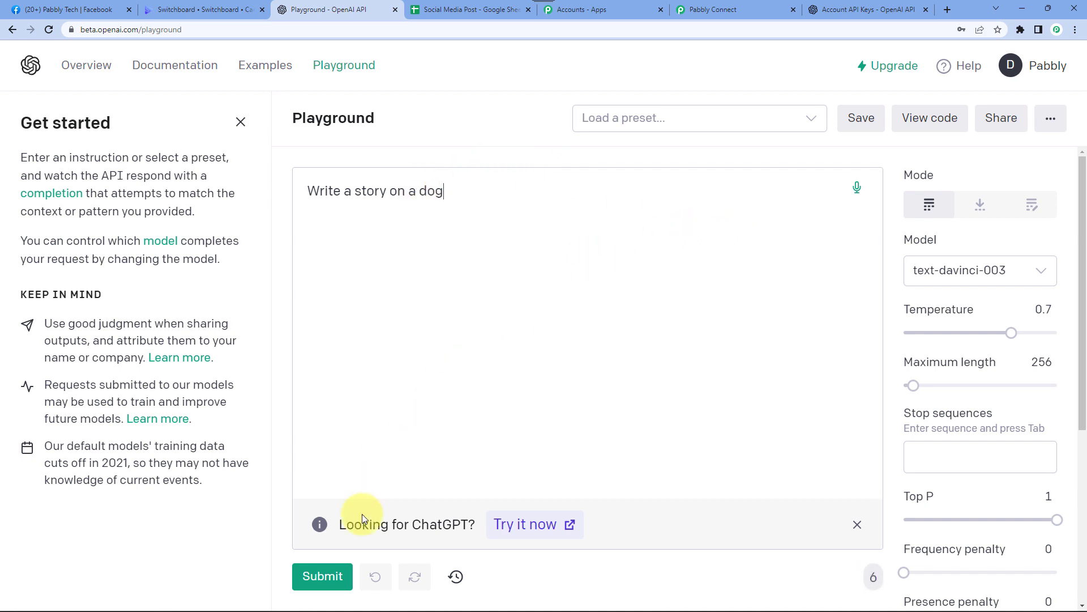
{"action": "left_click", "coordinate": [323, 576]}
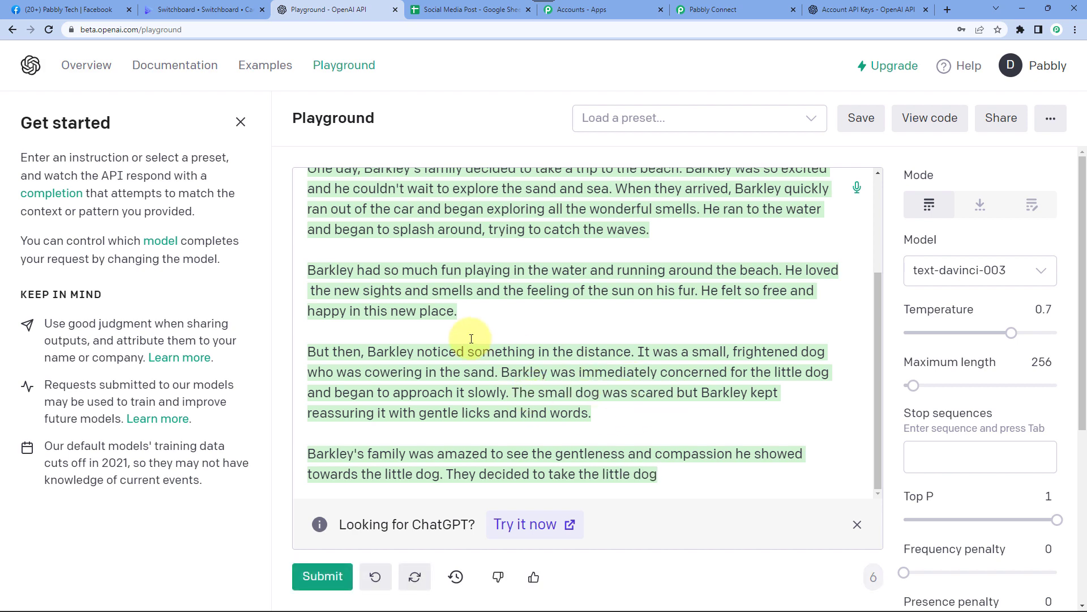
Review the prompt and read through the story generated beneath it.
{"action": "scroll", "coordinate": [472, 337], "scroll_direction": "up", "scroll_amount": 3}
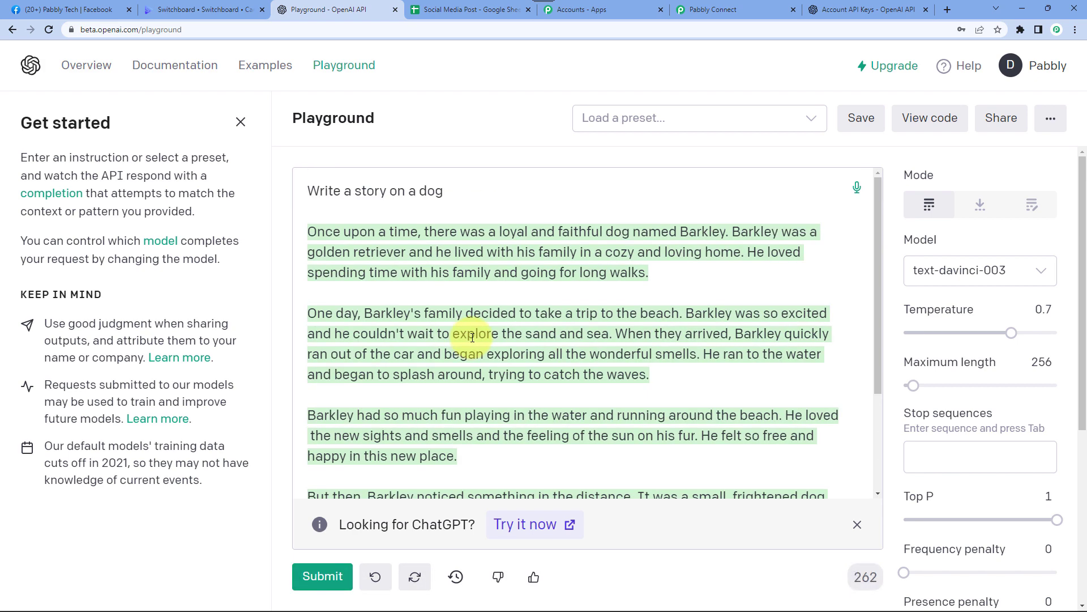
{"action": "left_click_drag", "start_coordinate": [312, 191], "coordinate": [469, 192]}
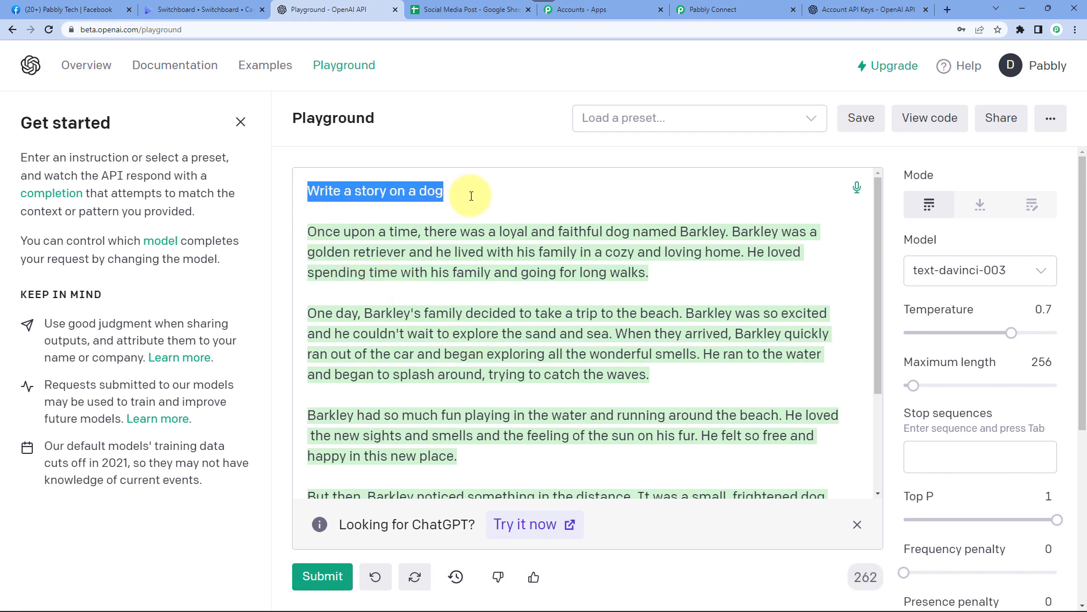
{"action": "left_click", "coordinate": [385, 238]}
{"action": "scroll", "coordinate": [406, 274], "scroll_direction": "down", "scroll_amount": 2}
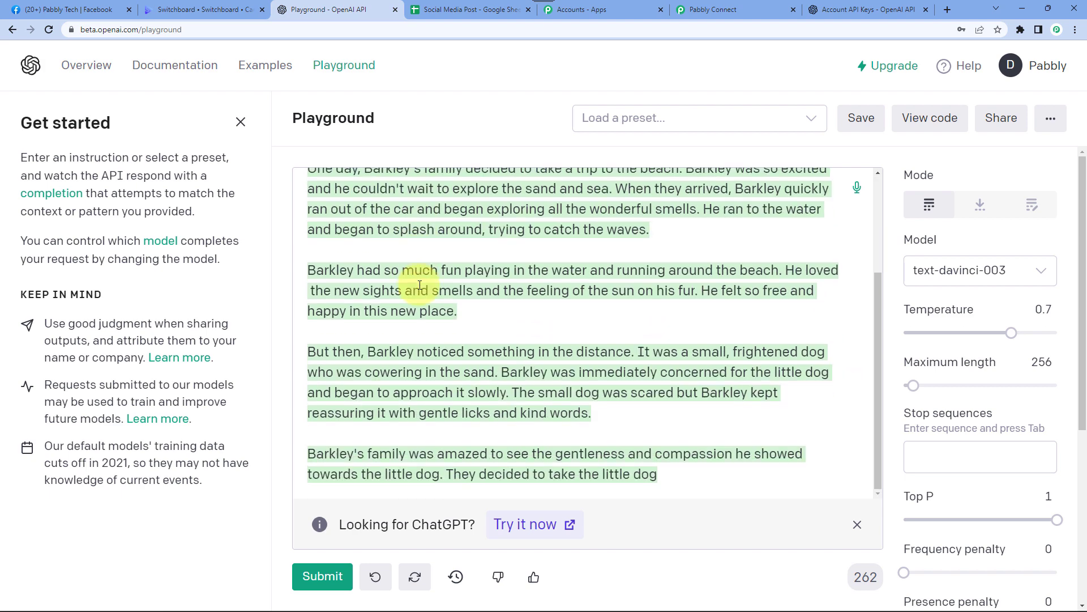
{"action": "scroll", "coordinate": [419, 284], "scroll_direction": "up", "scroll_amount": 1}
{"action": "scroll", "coordinate": [416, 285], "scroll_direction": "up", "scroll_amount": 1}
{"action": "scroll", "coordinate": [408, 272], "scroll_direction": "down", "scroll_amount": 2}
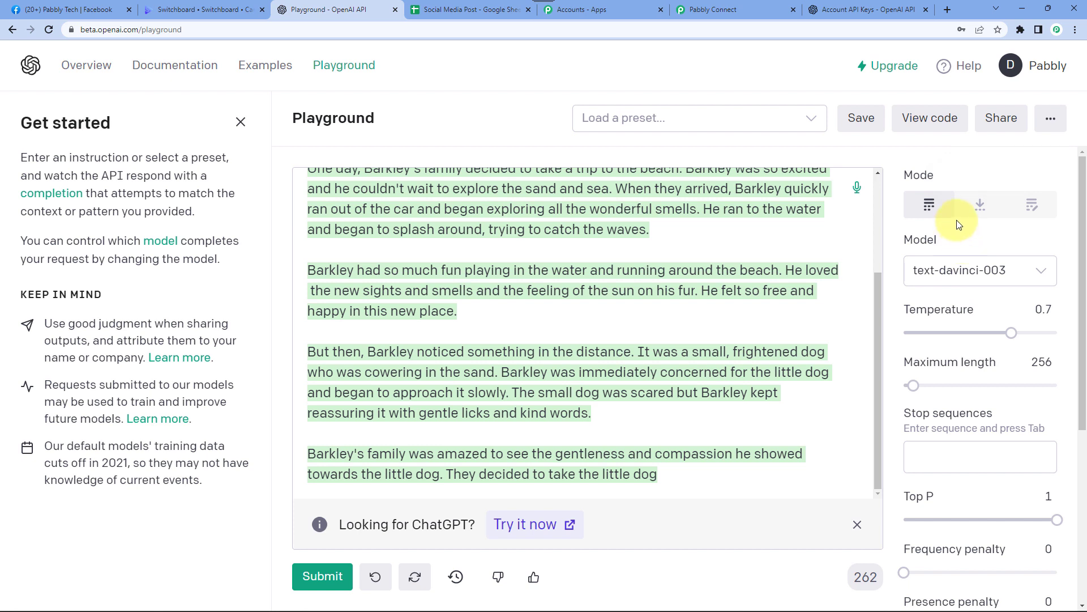
Examine the Playground's Temperature and Maximum length settings, highlighting the prompt and story text they apply to.
{"action": "mouse_move", "coordinate": [945, 320]}
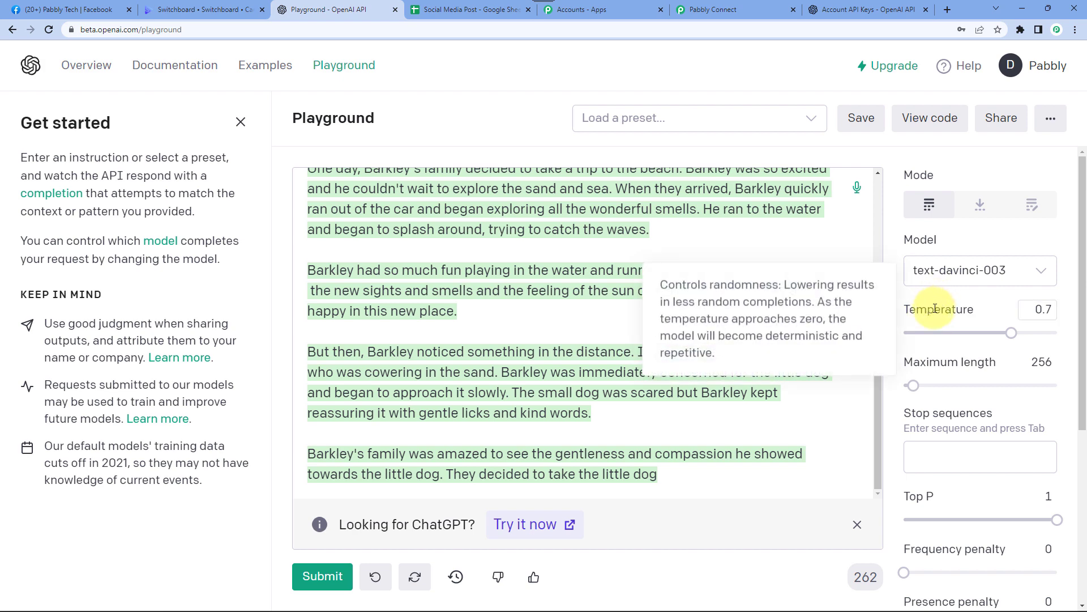
{"action": "mouse_move", "coordinate": [943, 364]}
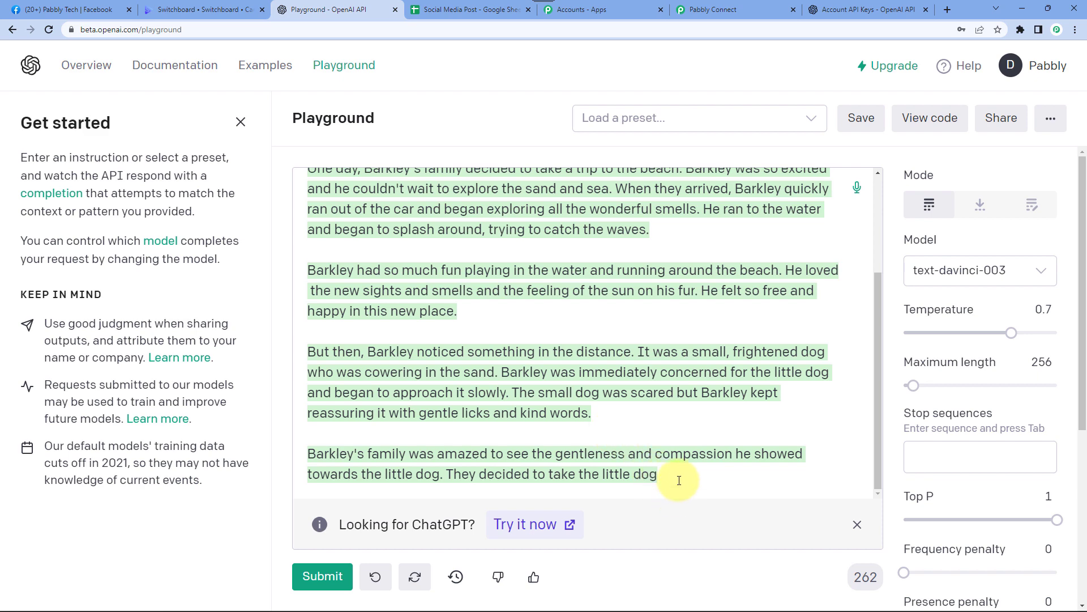
{"action": "left_click_drag", "start_coordinate": [682, 475], "coordinate": [319, 190]}
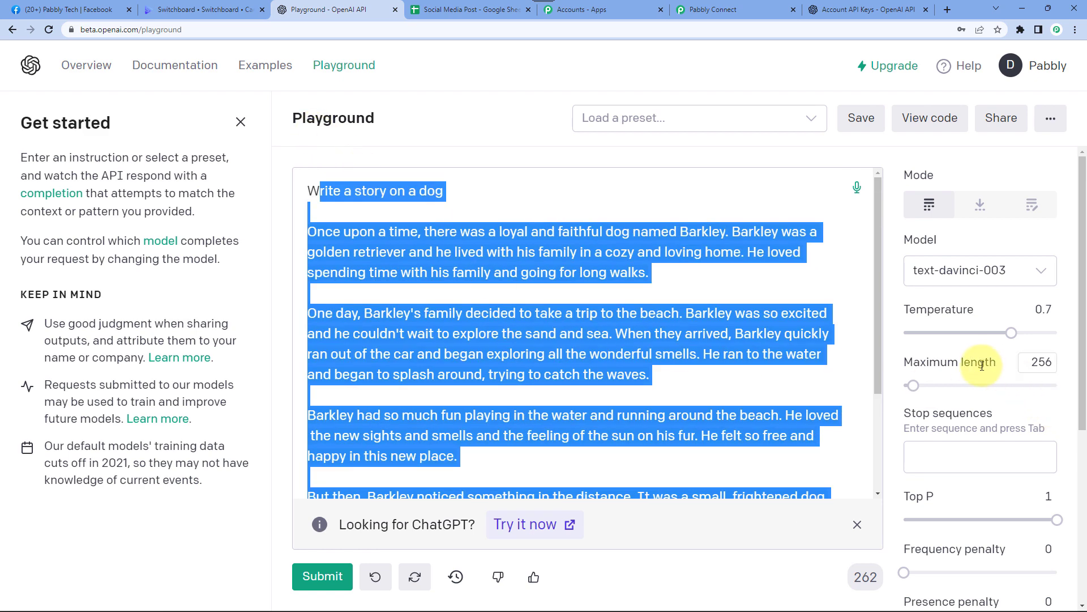
Review the Playground's settings from Maximum length to Best of, and inspect the integration code for the current prompt.
{"action": "mouse_move", "coordinate": [1045, 364]}
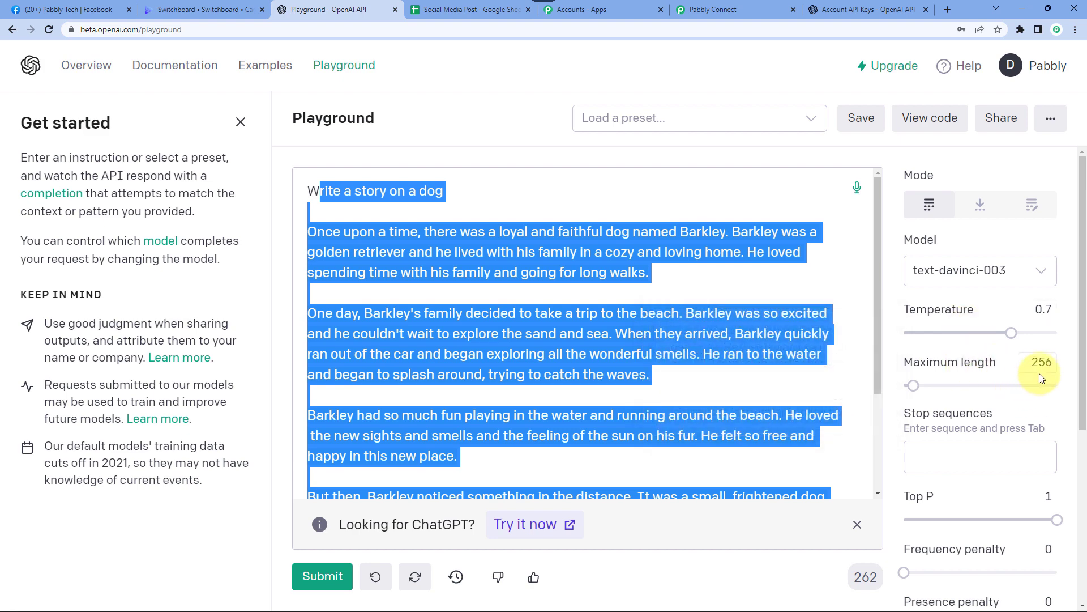
{"action": "scroll", "coordinate": [934, 362], "scroll_direction": "down", "scroll_amount": 2}
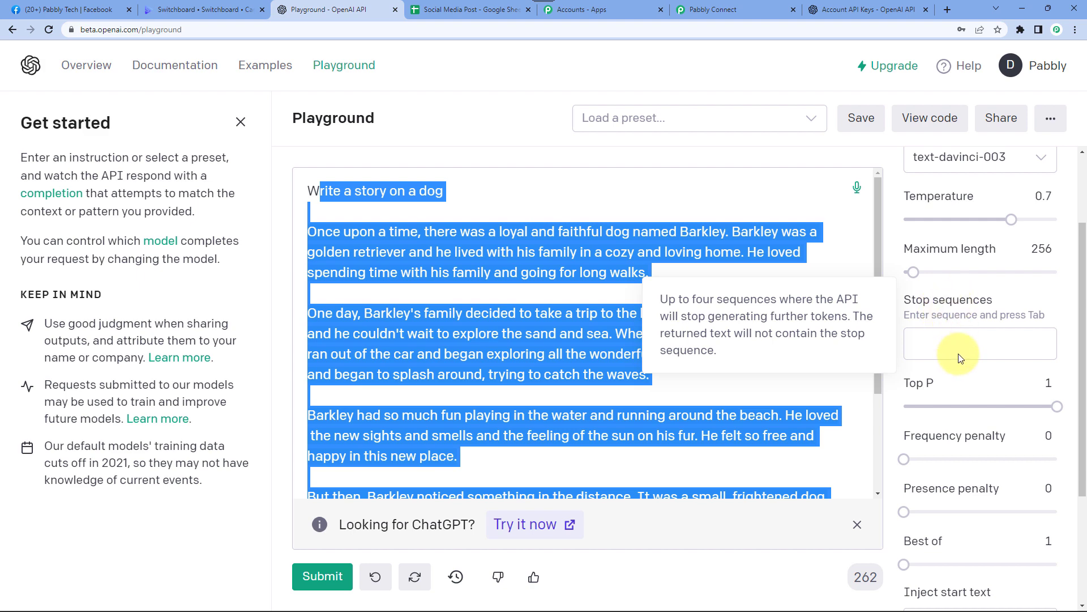
{"action": "scroll", "coordinate": [959, 353], "scroll_direction": "down", "scroll_amount": 2}
{"action": "scroll", "coordinate": [961, 361], "scroll_direction": "down", "scroll_amount": 1}
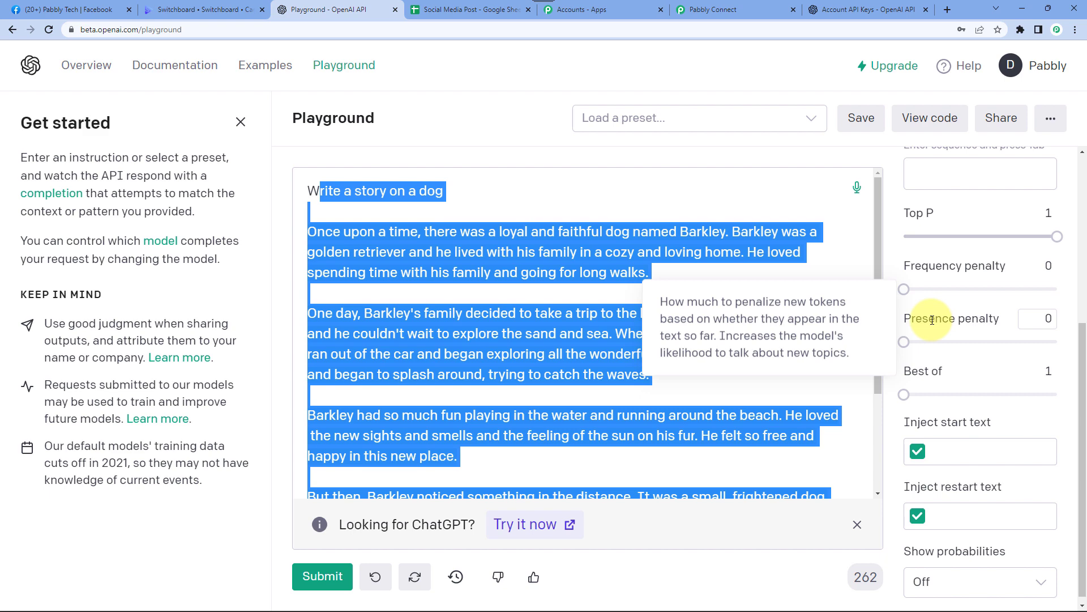
{"action": "mouse_move", "coordinate": [988, 378]}
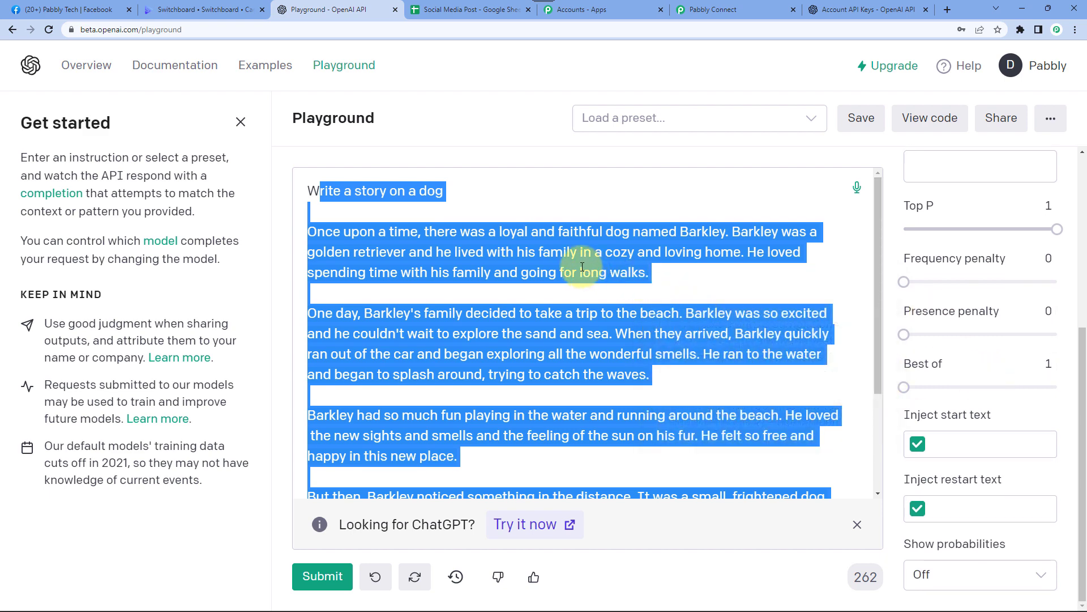
{"action": "left_click", "coordinate": [467, 285]}
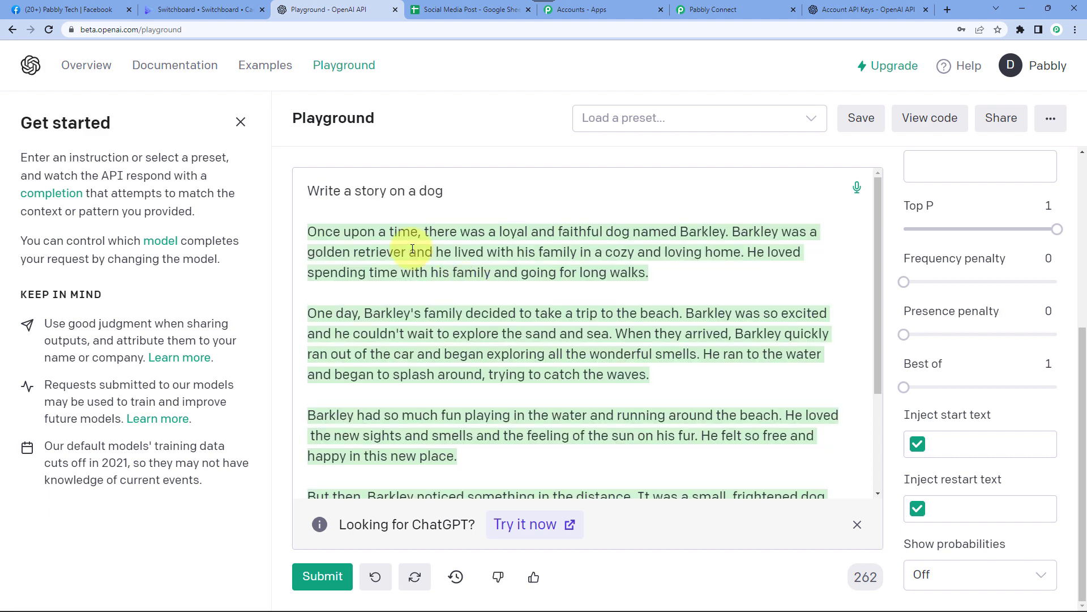
{"action": "left_click", "coordinate": [953, 128]}
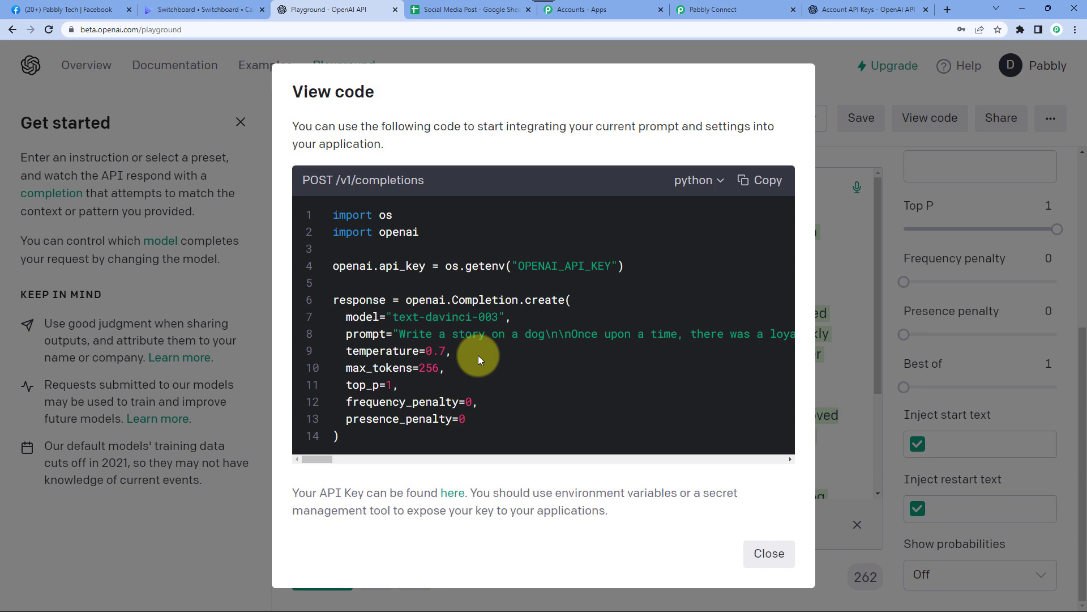
{"action": "left_click", "coordinate": [845, 59]}
Return to Pabbly Connect and set the OpenAI prompt to "Write a quote on" followed by the mapped Google Sheets Title field.
{"action": "left_click", "coordinate": [722, 10]}
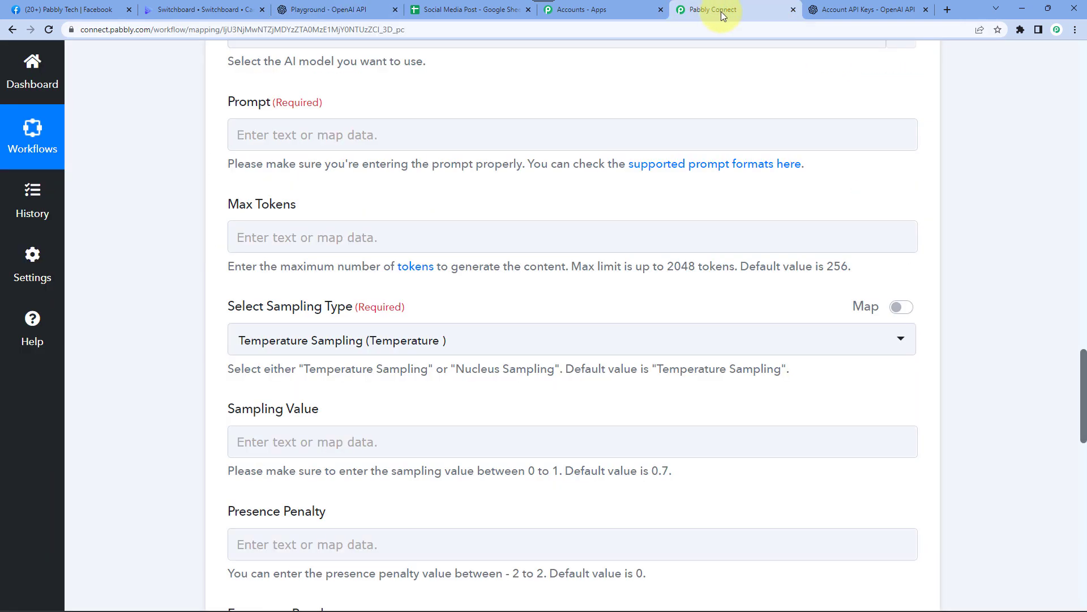
{"action": "scroll", "coordinate": [235, 211], "scroll_direction": "up", "scroll_amount": 1}
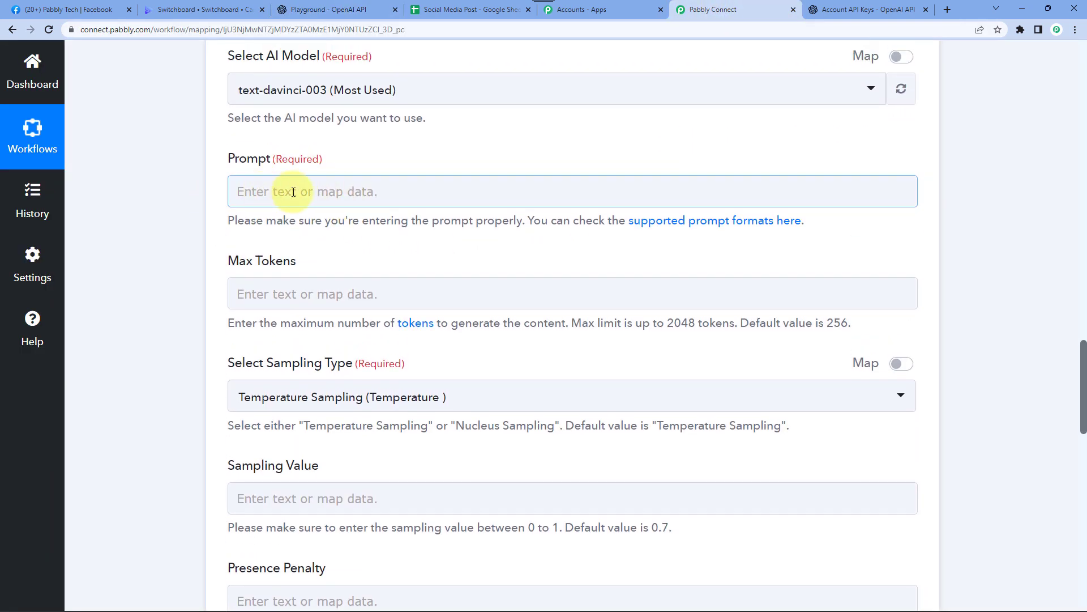
{"action": "left_click", "coordinate": [291, 191]}
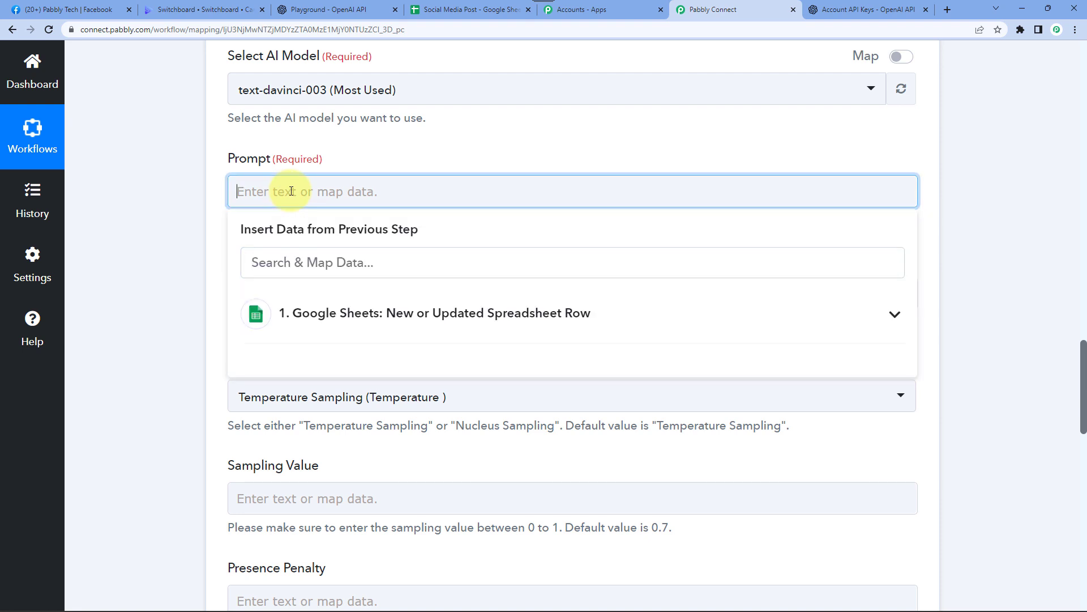
{"action": "type", "text": "Write a"}
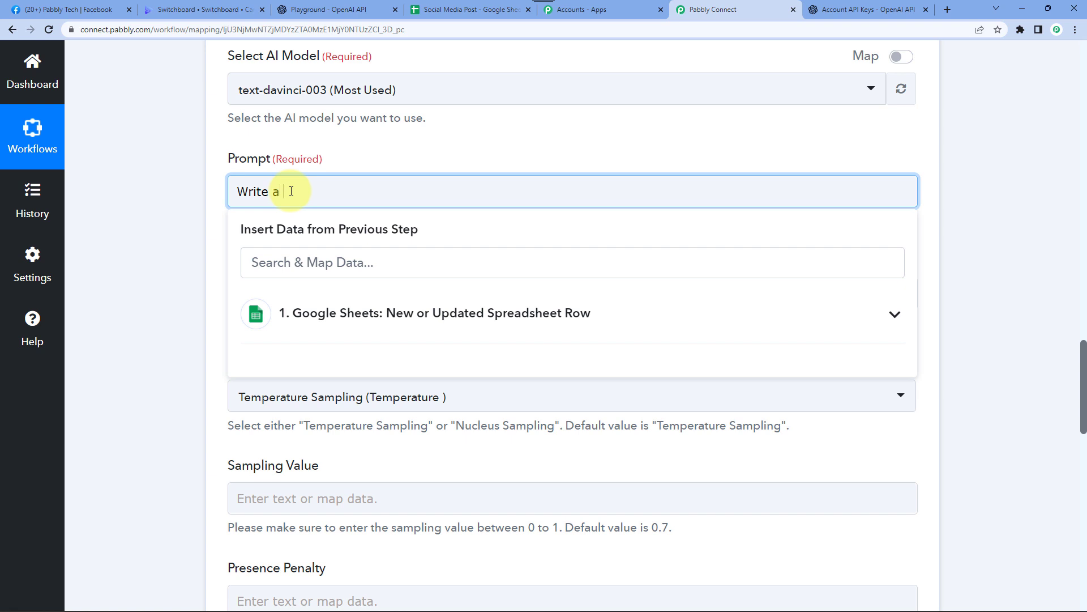
{"action": "type", "text": " quote on"}
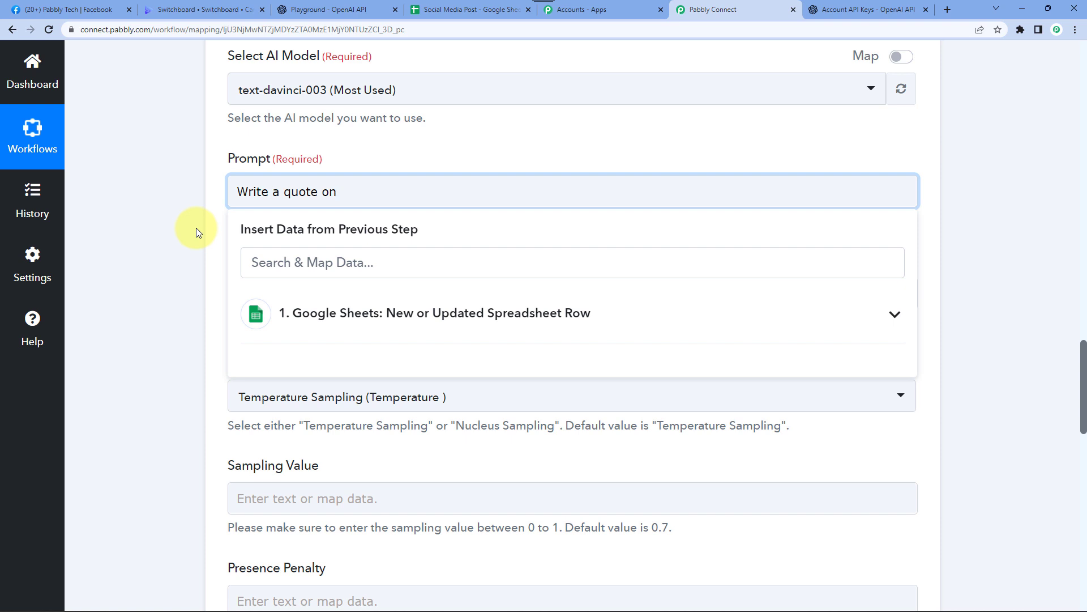
{"action": "left_click", "coordinate": [320, 321]}
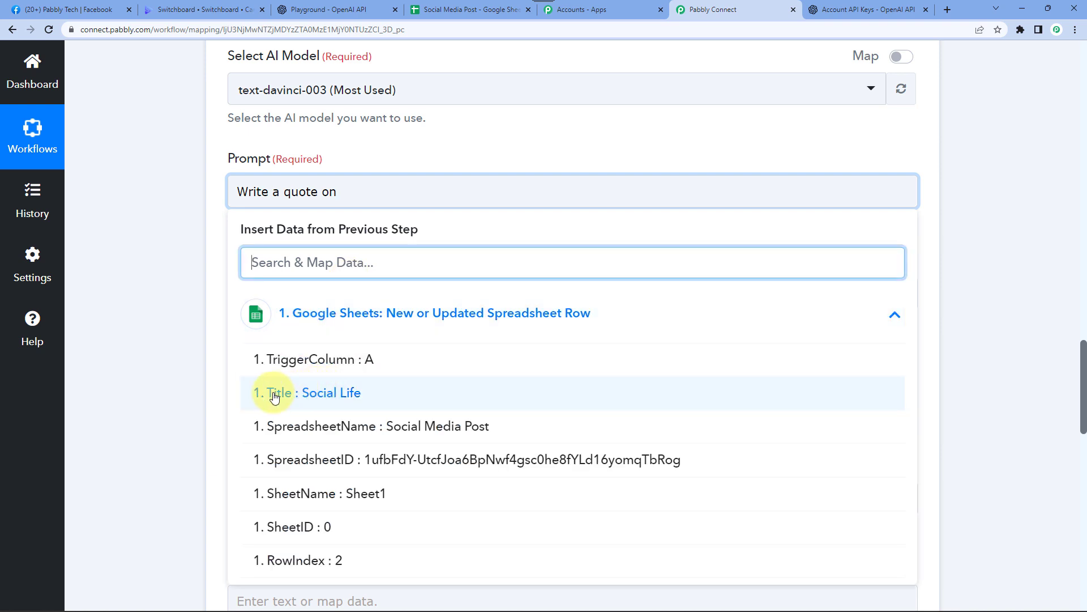
{"action": "left_click", "coordinate": [338, 396]}
{"action": "left_click", "coordinate": [200, 184]}
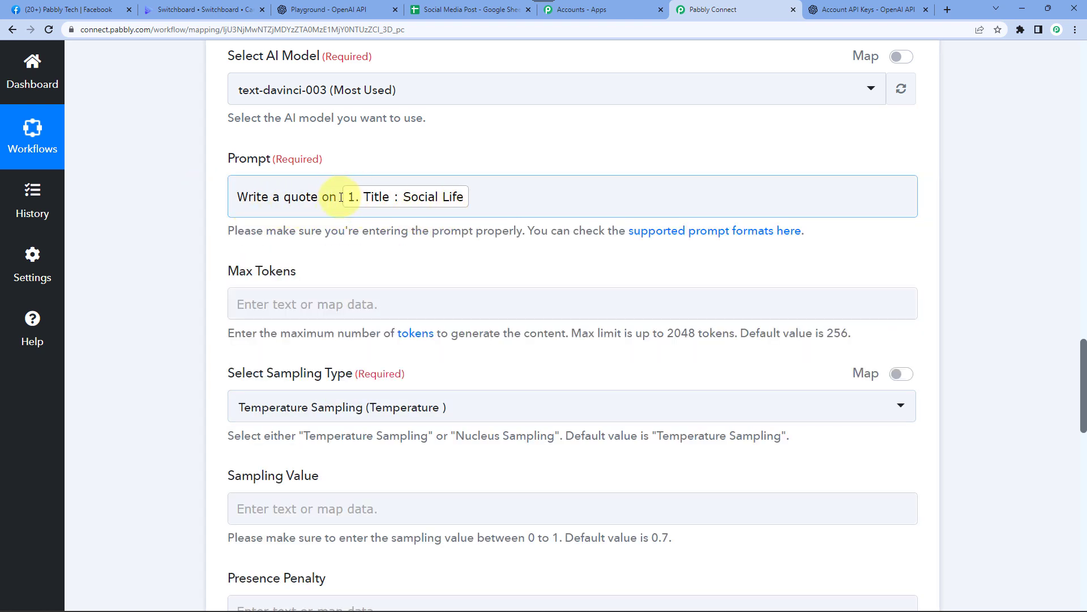
Check the prompt's mapped Title against the Title column in the Social Media Post Google Sheet, and return to the Pabbly Connect workflow.
{"action": "left_click_drag", "start_coordinate": [341, 197], "coordinate": [233, 189]}
{"action": "left_click", "coordinate": [258, 191]}
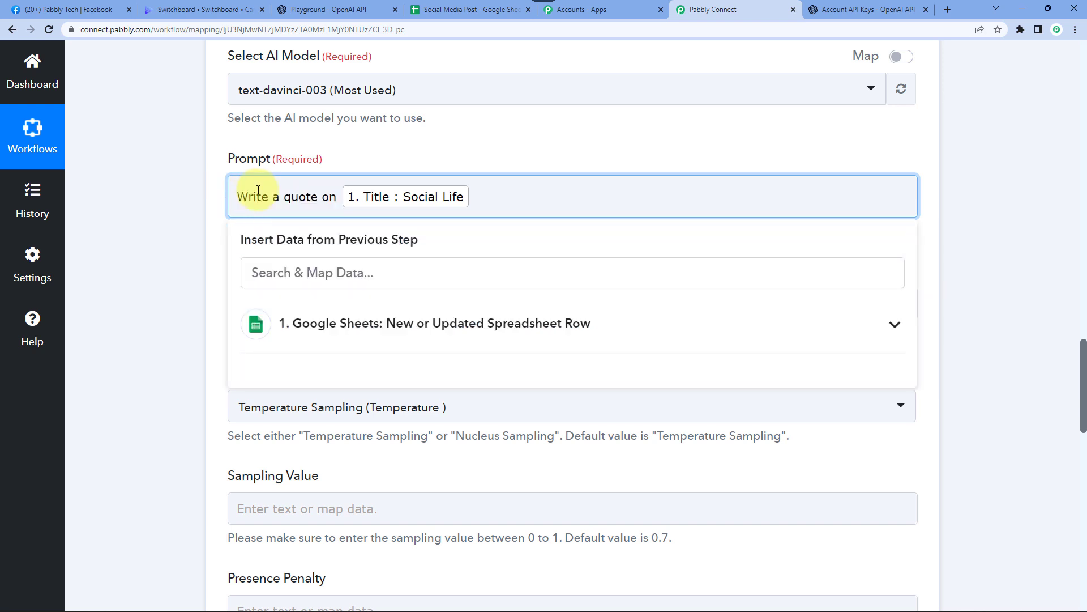
{"action": "left_click", "coordinate": [448, 205]}
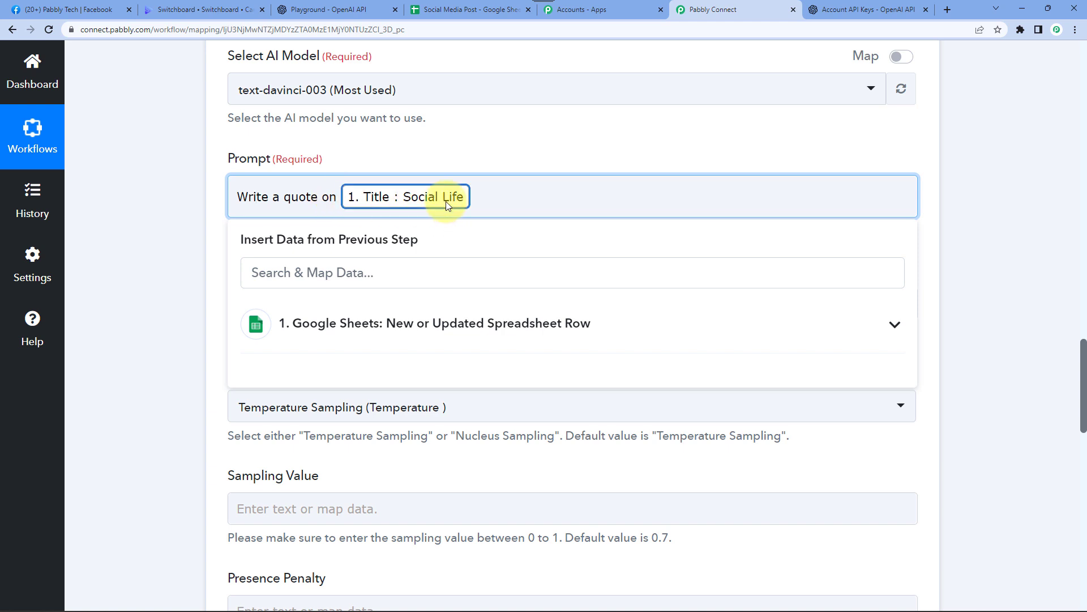
{"action": "left_click", "coordinate": [474, 10]}
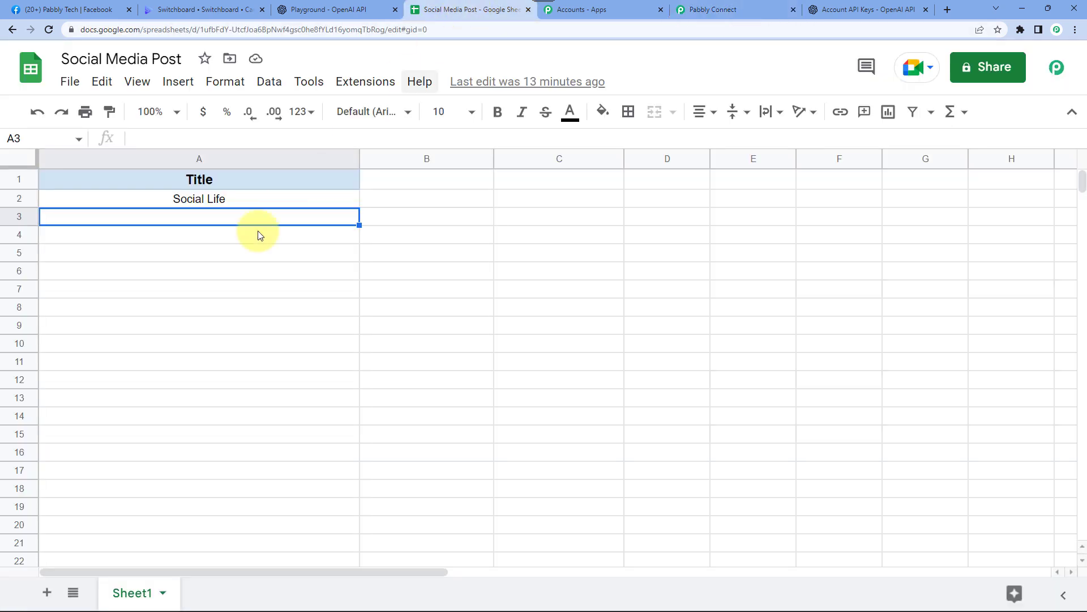
{"action": "left_click", "coordinate": [197, 201]}
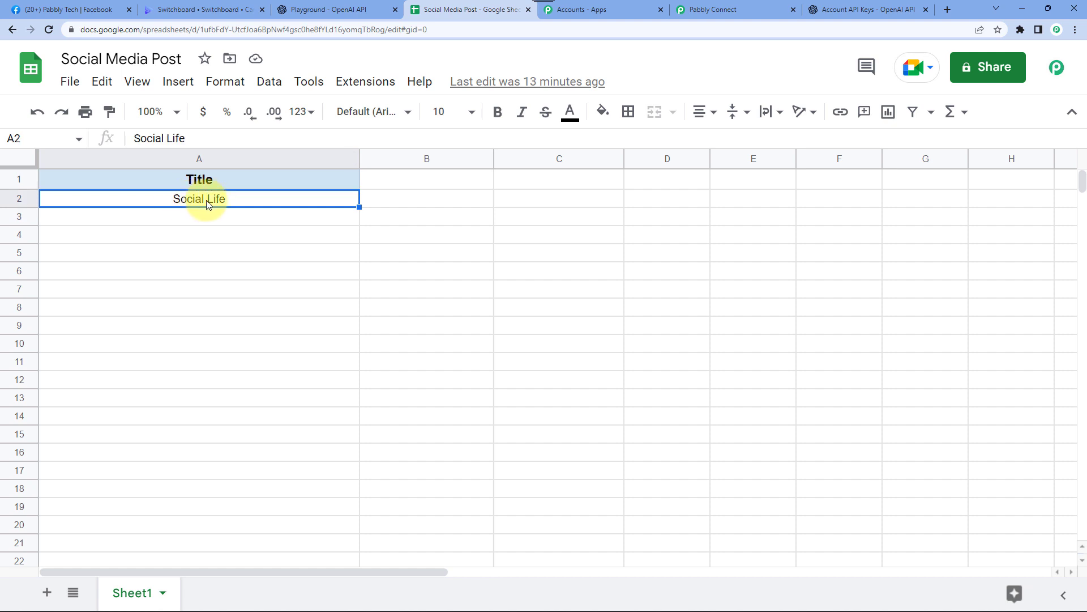
{"action": "left_click", "coordinate": [194, 218]}
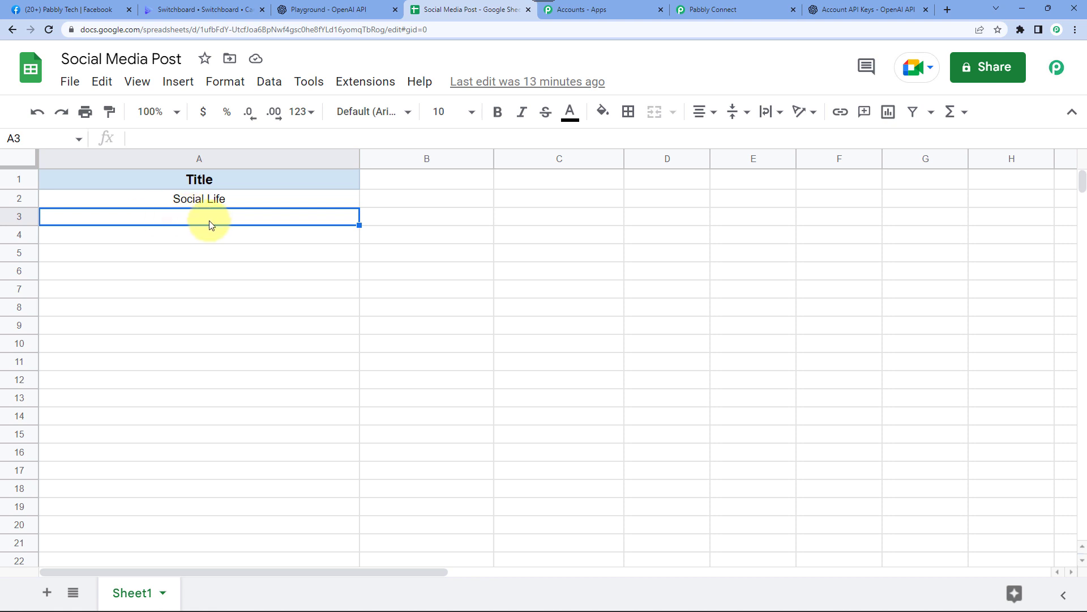
{"action": "left_click", "coordinate": [730, 10]}
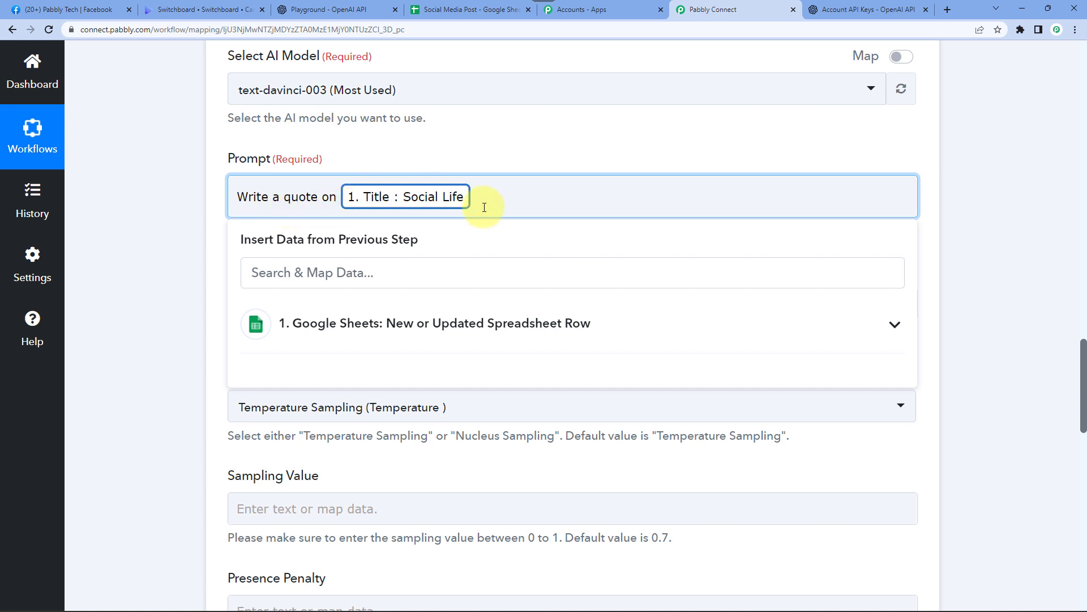
{"action": "left_click", "coordinate": [178, 199]}
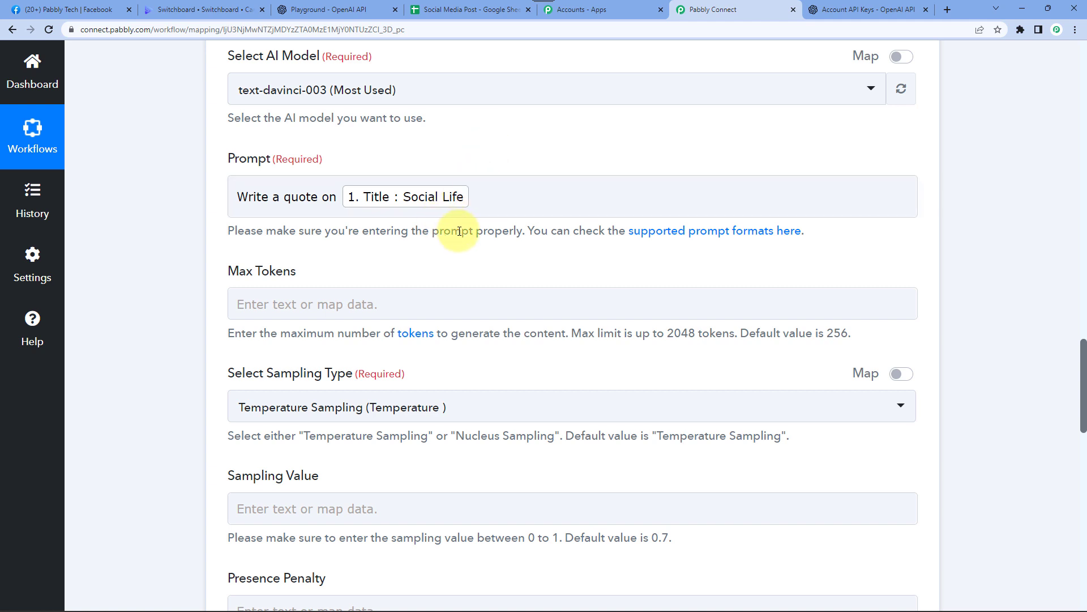
Read the token limit and default value, and set the OpenAI action's Max Tokens to 100.
{"action": "scroll", "coordinate": [459, 231], "scroll_direction": "down", "scroll_amount": 1}
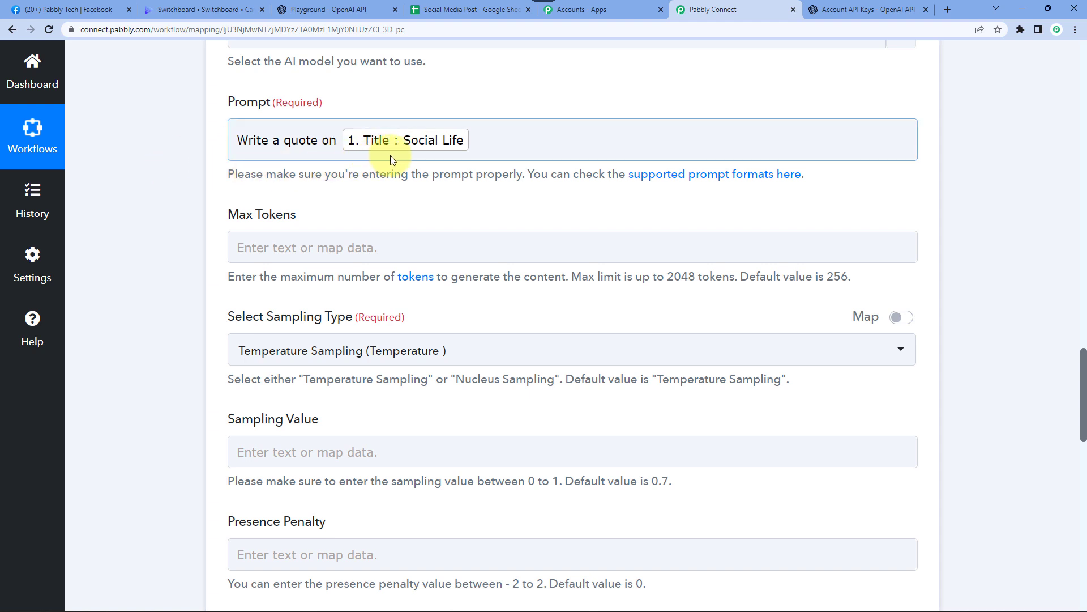
{"action": "scroll", "coordinate": [275, 131], "scroll_direction": "down", "scroll_amount": 2}
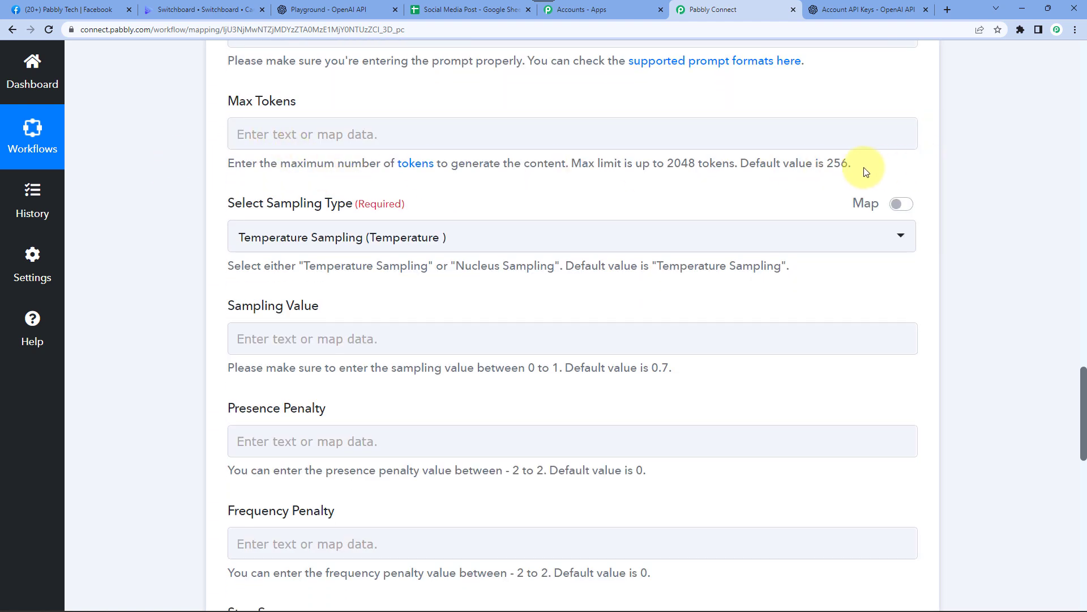
{"action": "double_click", "coordinate": [841, 164]}
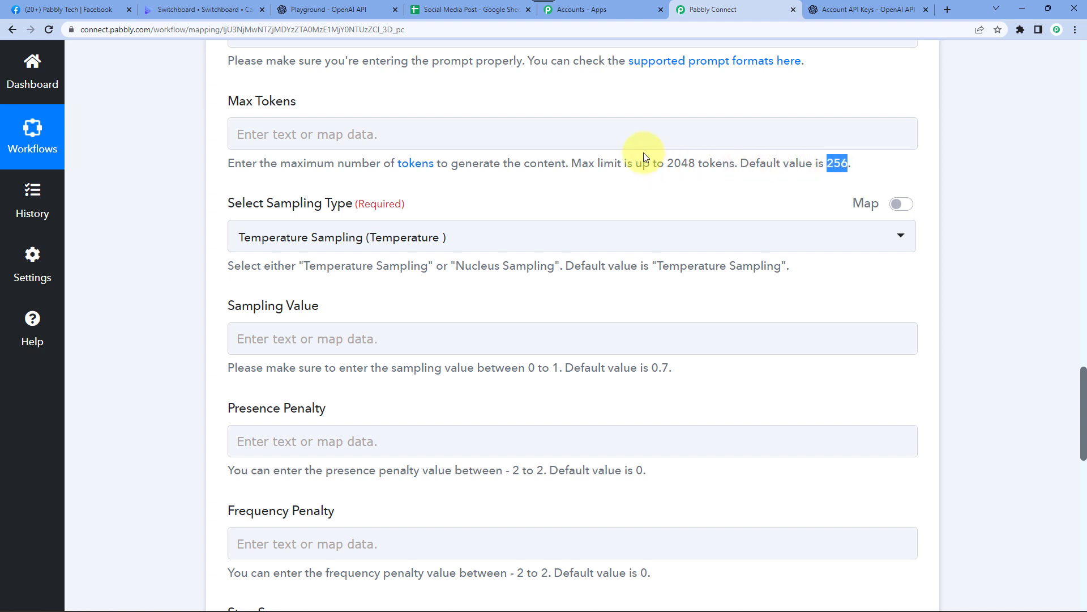
{"action": "double_click", "coordinate": [681, 164]}
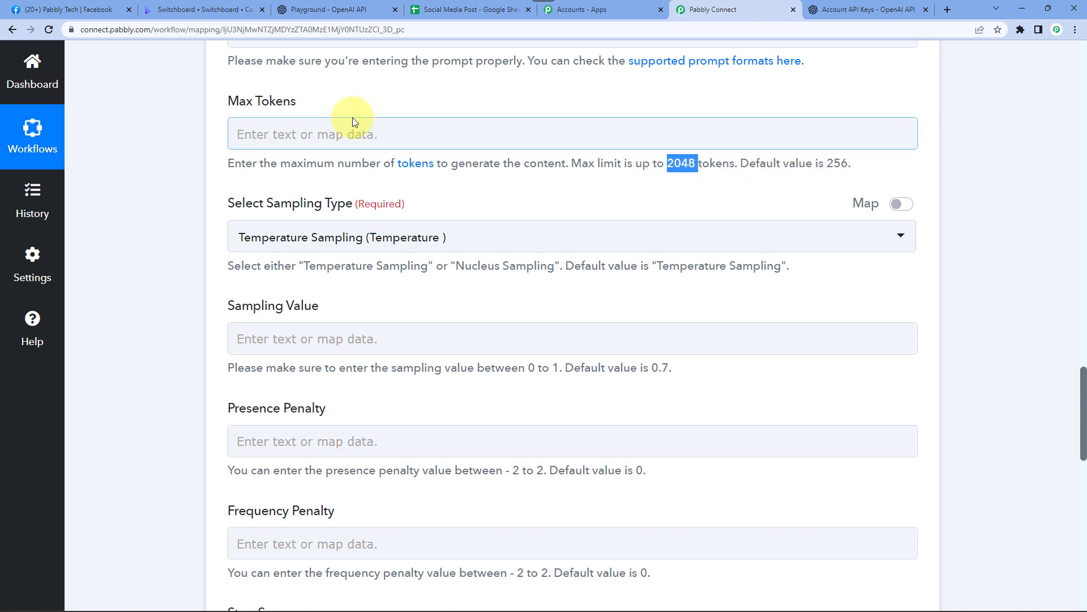
{"action": "left_click", "coordinate": [342, 130]}
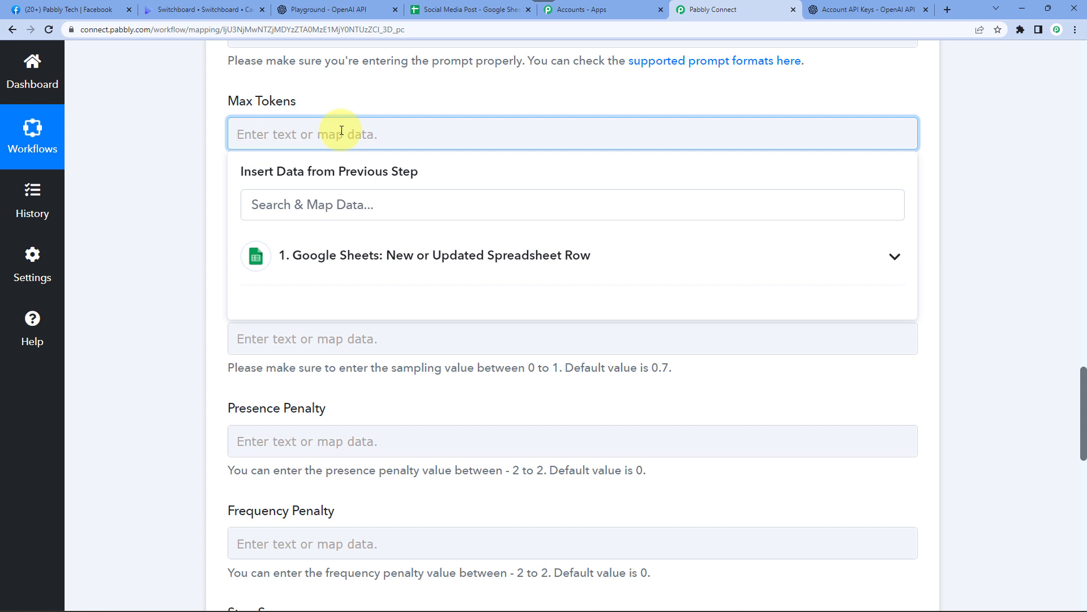
{"action": "type", "text": "100"}
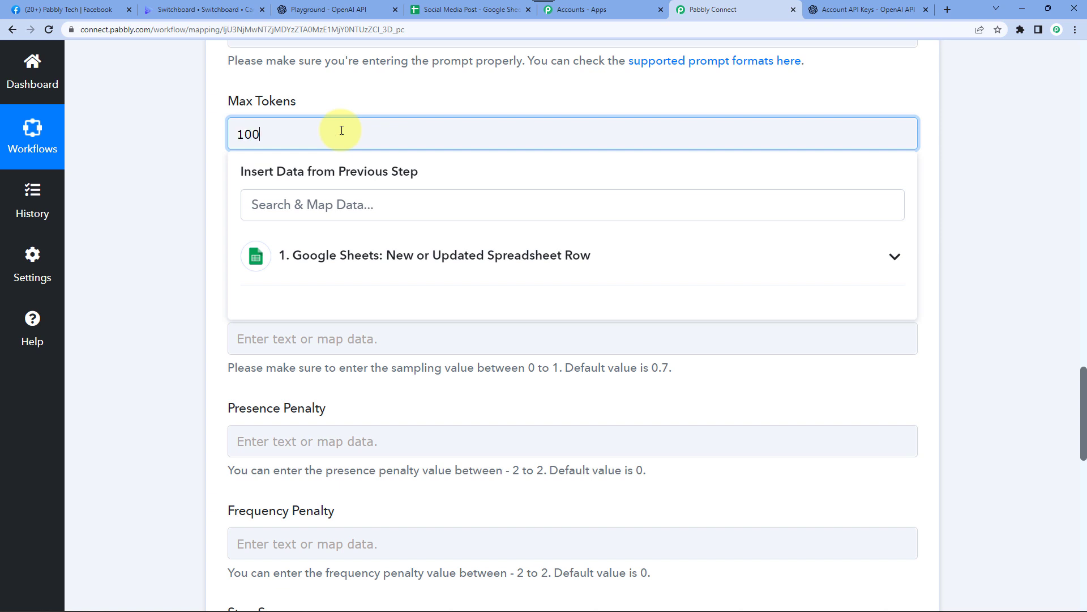
{"action": "left_click", "coordinate": [195, 151]}
{"action": "scroll", "coordinate": [194, 150], "scroll_direction": "up", "scroll_amount": 2}
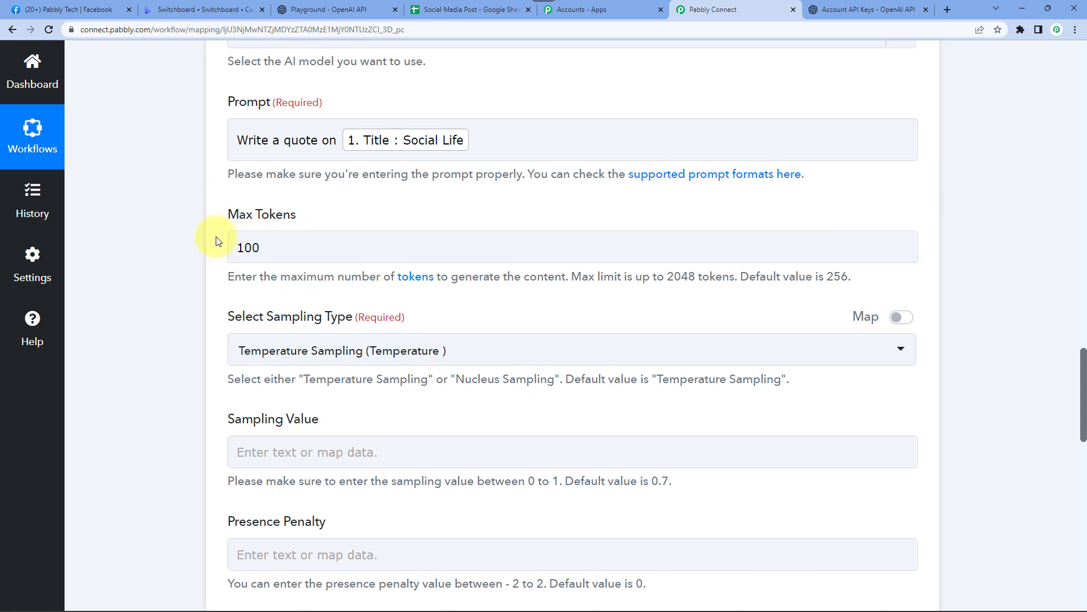
{"action": "scroll", "coordinate": [215, 240], "scroll_direction": "down", "scroll_amount": 2}
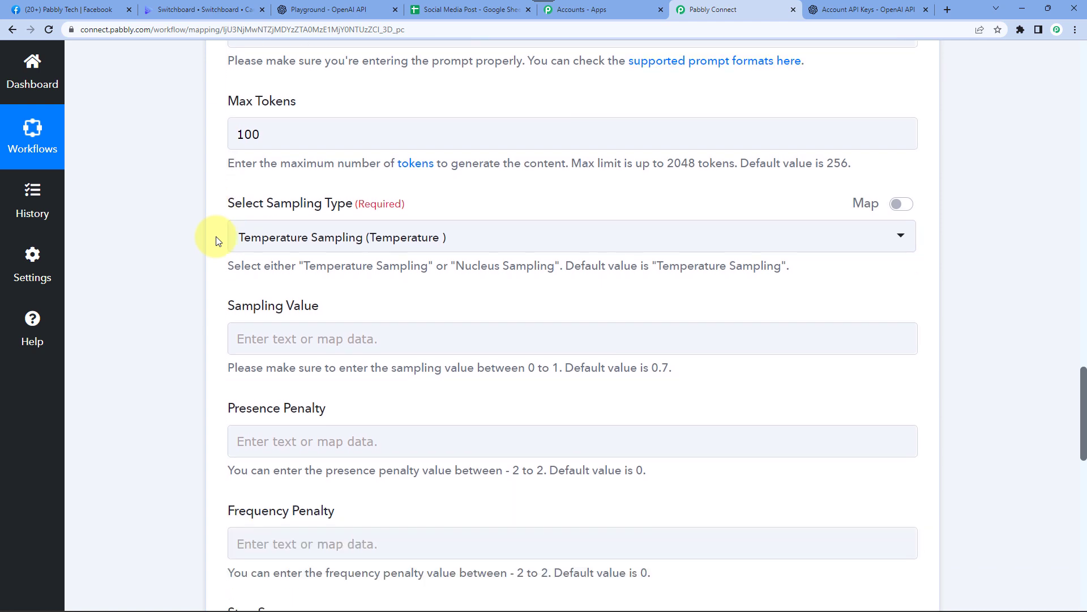
{"action": "double_click", "coordinate": [240, 166]}
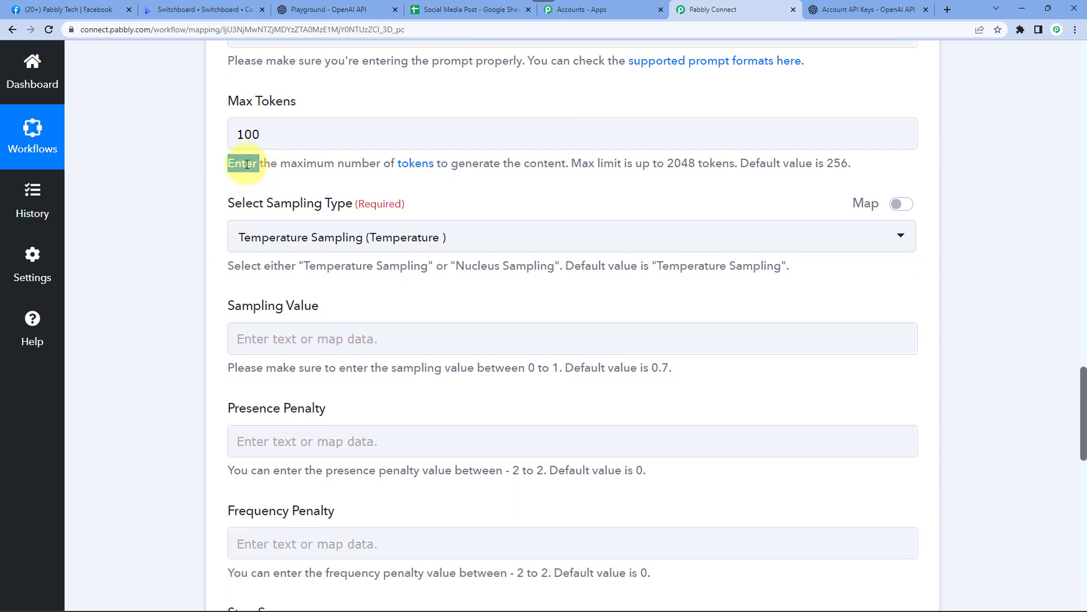
{"action": "triple_click", "coordinate": [242, 166]}
{"action": "left_click", "coordinate": [199, 168]}
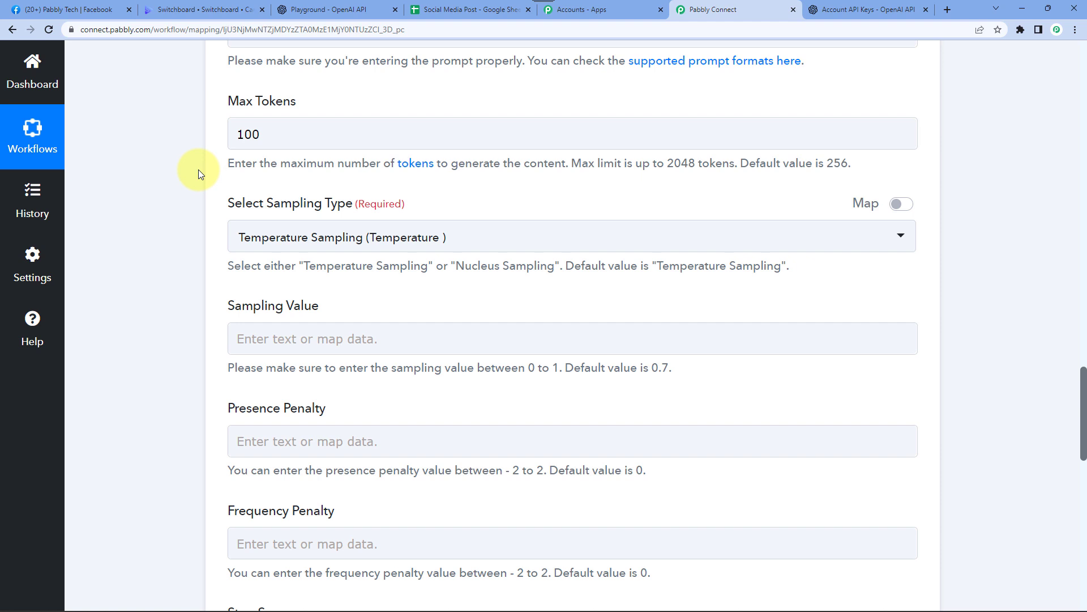
Choose Temperature Sampling (Temperature) as the sampling type and review the remaining optional fields from Sampling Value to Best Of.
{"action": "scroll", "coordinate": [199, 169], "scroll_direction": "down", "scroll_amount": 1}
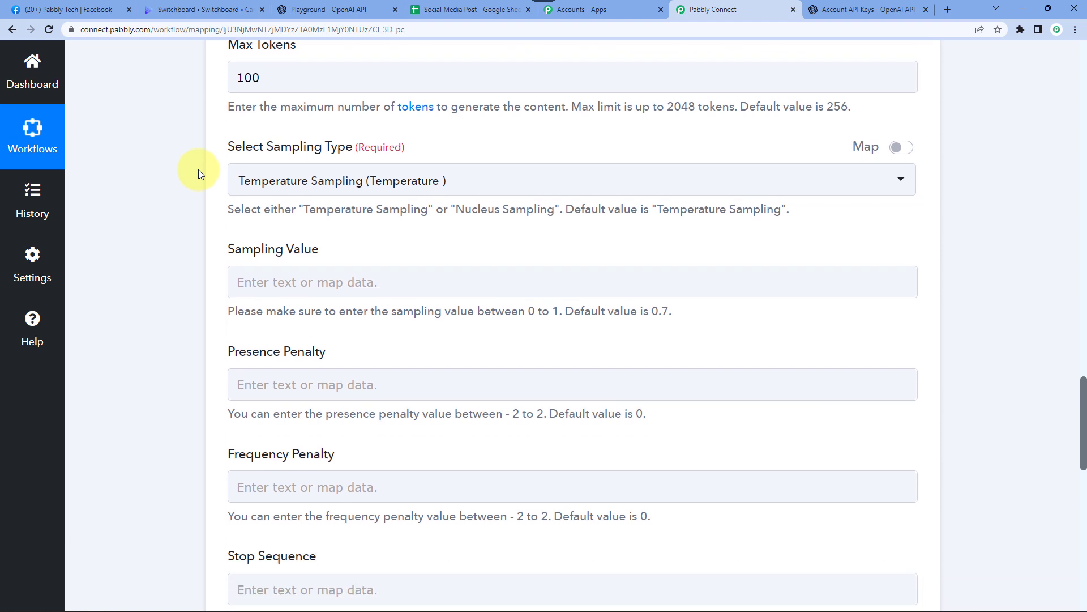
{"action": "left_click", "coordinate": [265, 193]}
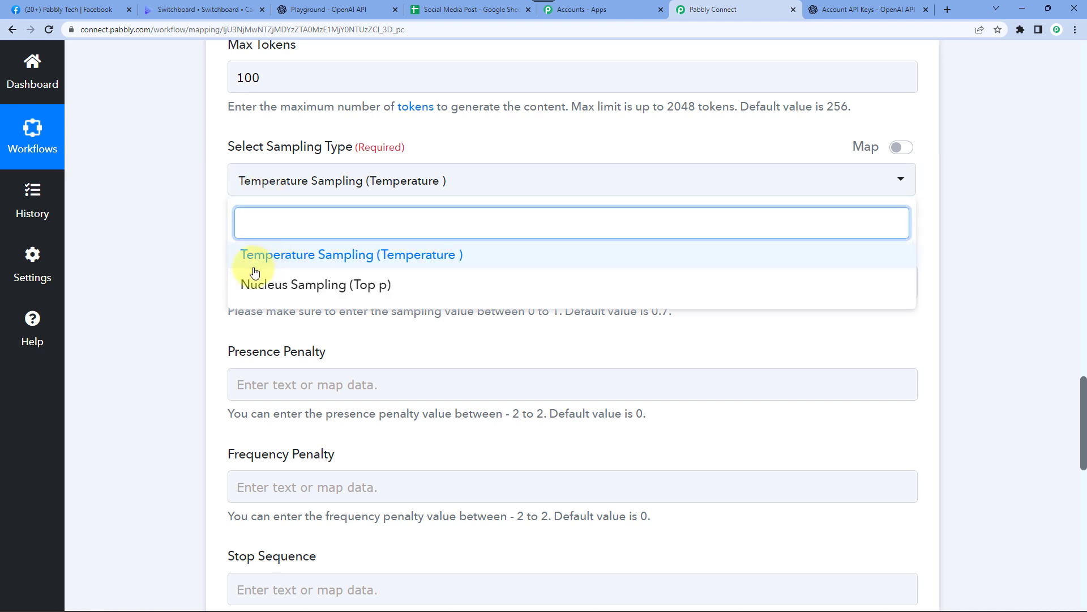
{"action": "left_click", "coordinate": [308, 258]}
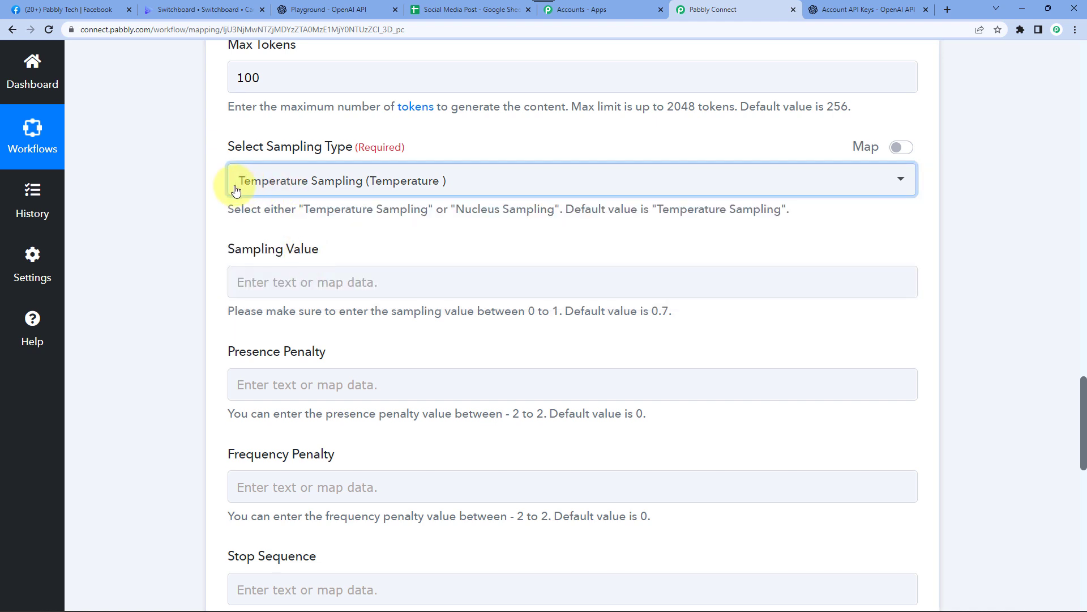
{"action": "scroll", "coordinate": [205, 193], "scroll_direction": "down", "scroll_amount": 2}
{"action": "scroll", "coordinate": [205, 194], "scroll_direction": "down", "scroll_amount": 1}
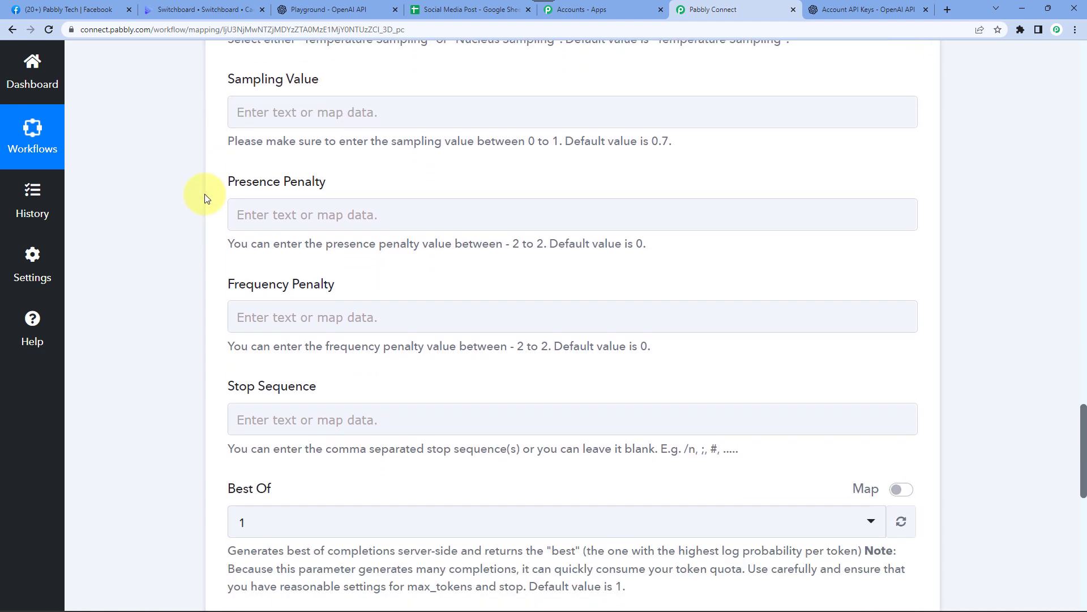
{"action": "scroll", "coordinate": [205, 194], "scroll_direction": "down", "scroll_amount": 1}
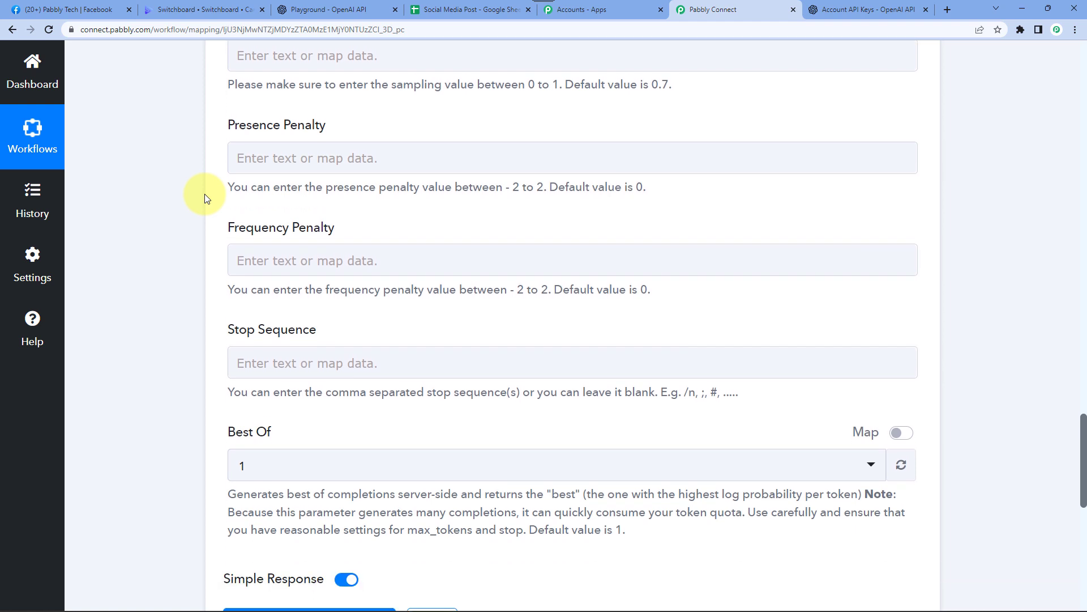
Read the allowed ranges and default values for Sampling Value, Presence Penalty and Frequency Penalty.
{"action": "scroll", "coordinate": [205, 194], "scroll_direction": "up", "scroll_amount": 1}
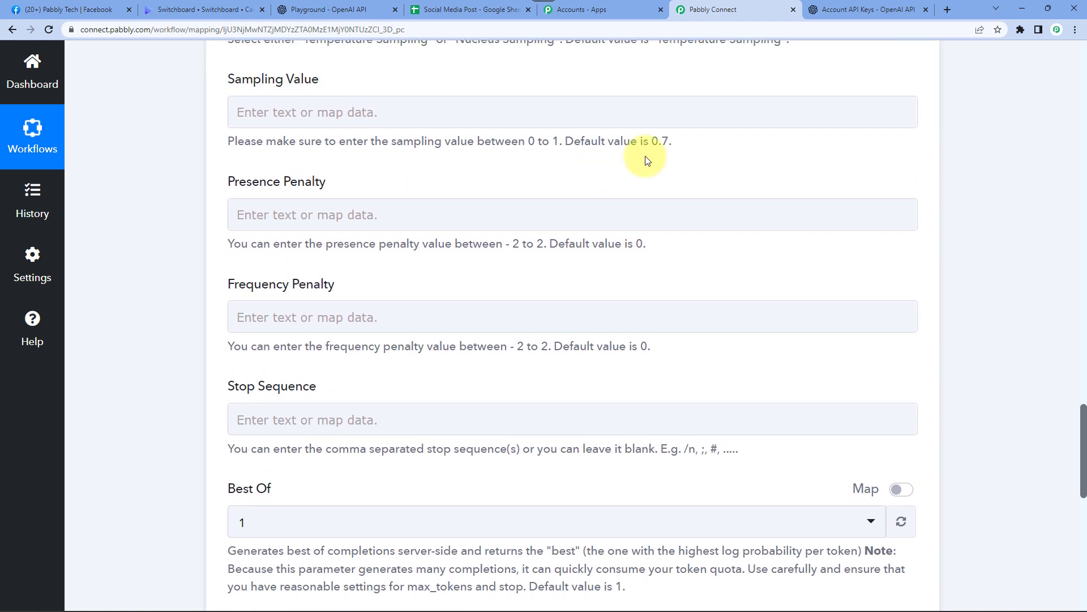
{"action": "double_click", "coordinate": [658, 141]}
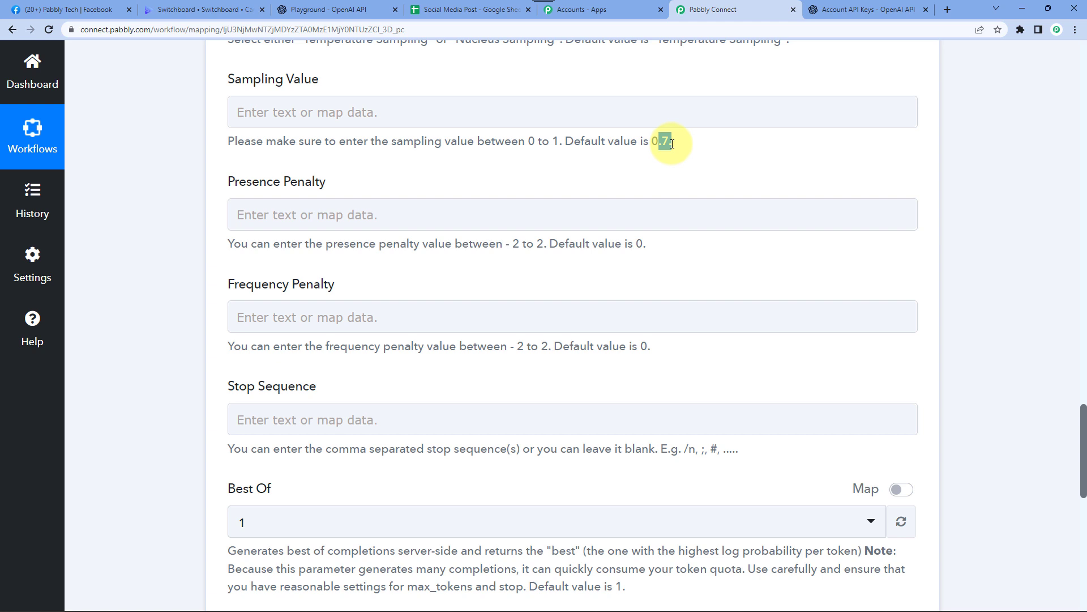
{"action": "double_click", "coordinate": [639, 244]}
{"action": "double_click", "coordinate": [649, 347]}
{"action": "triple_click", "coordinate": [240, 146]}
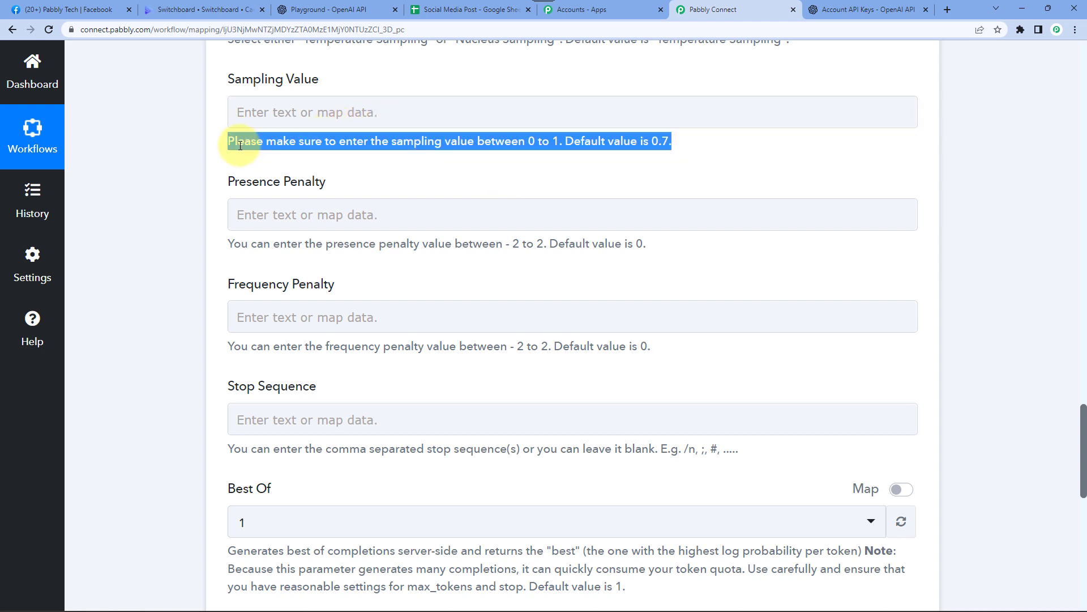
Set the OpenAI action's Stop Sequence to "/##".
{"action": "scroll", "coordinate": [389, 238], "scroll_direction": "down", "scroll_amount": 3}
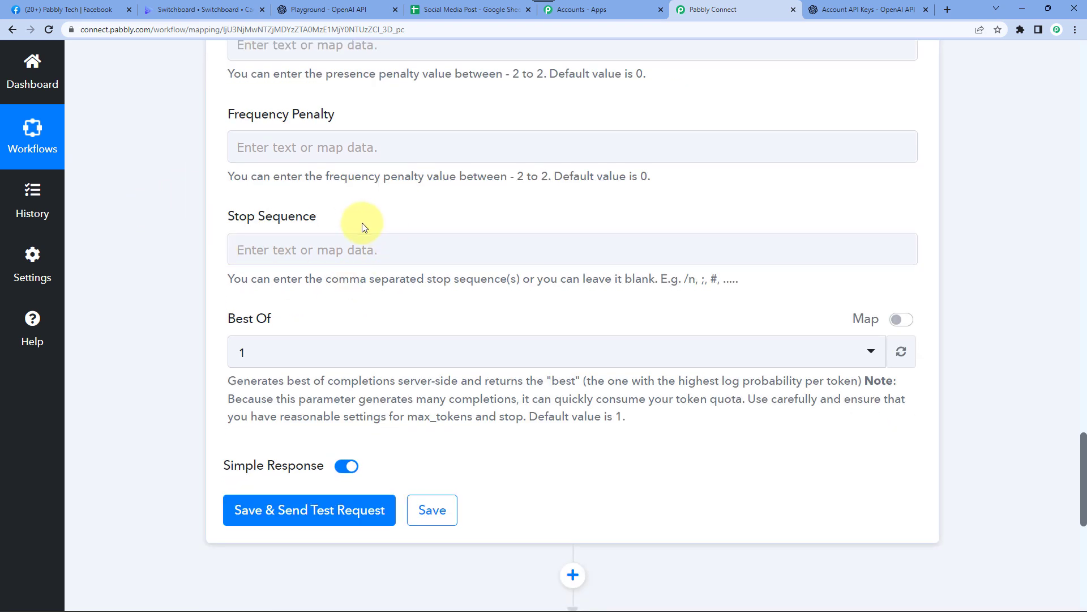
{"action": "left_click", "coordinate": [327, 245]}
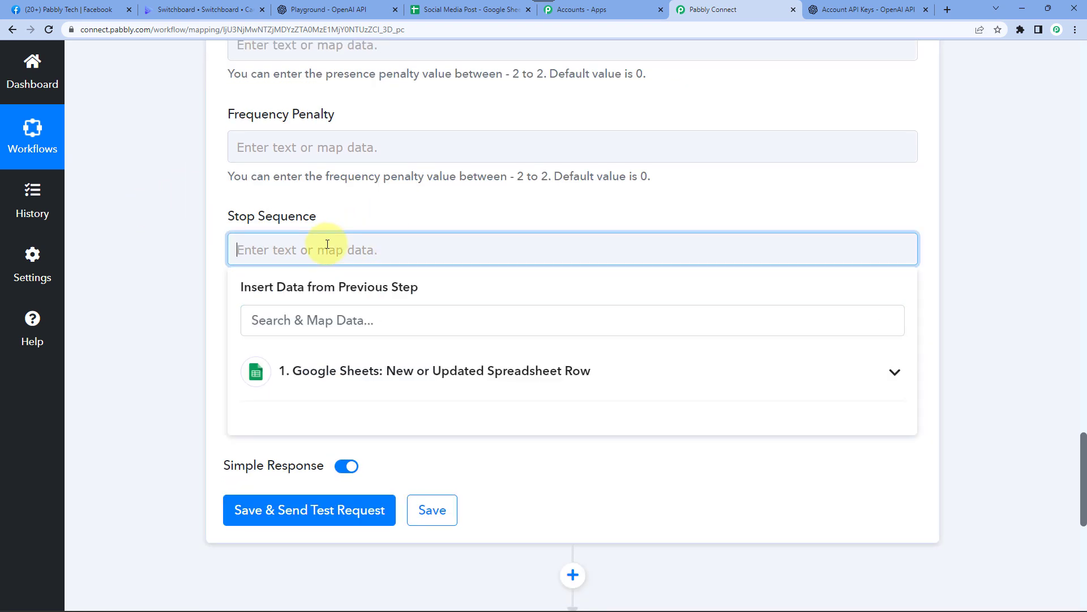
{"action": "type", "text": "?##"}
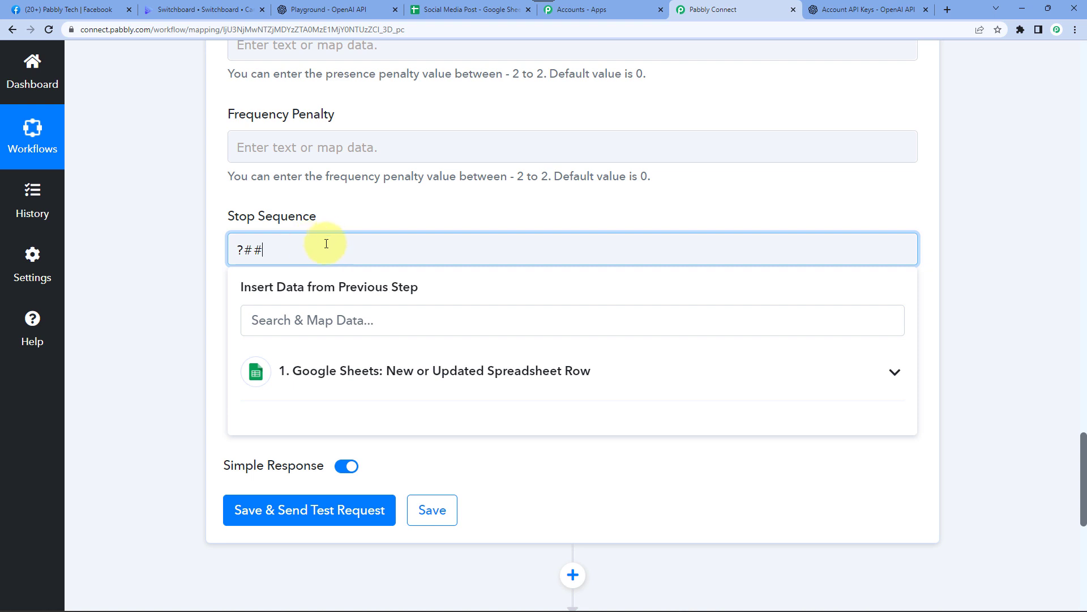
{"action": "left_click_drag", "start_coordinate": [253, 249], "coordinate": [233, 251]}
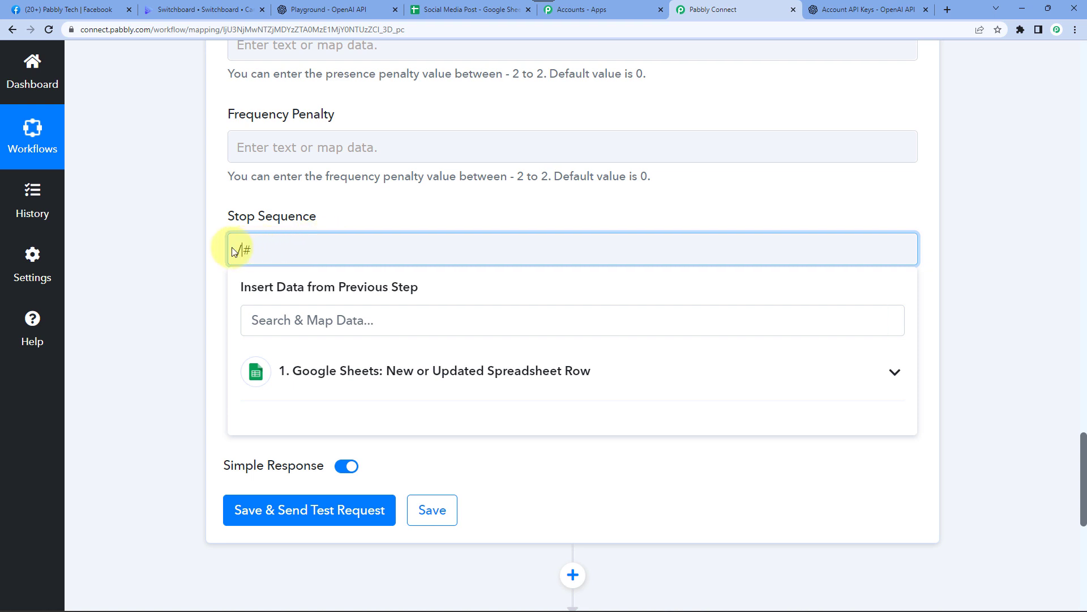
{"action": "left_click", "coordinate": [208, 244]}
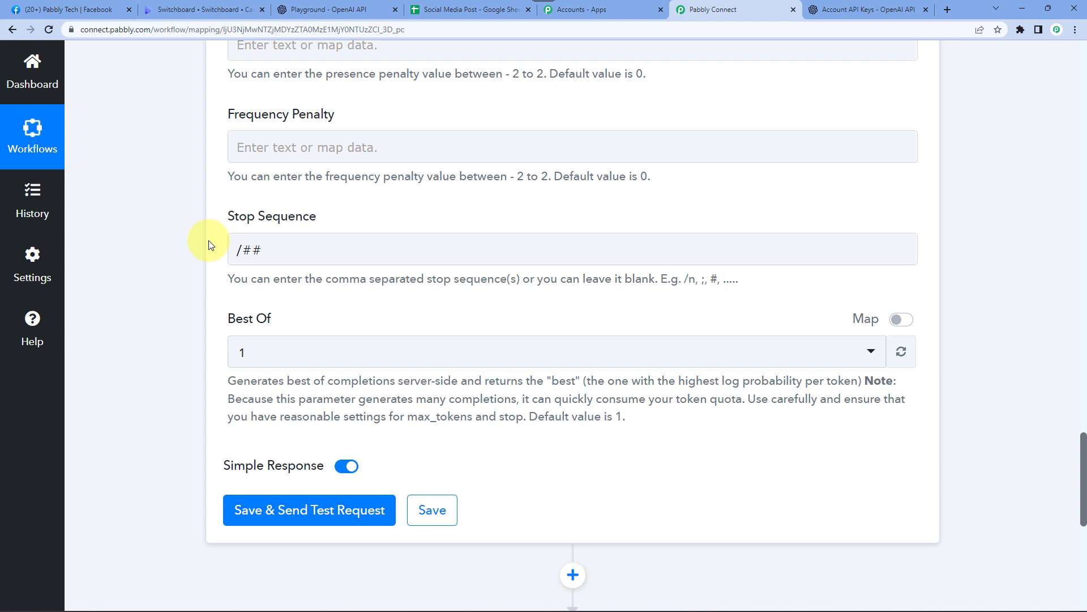
Check the available Best Of values and leave the setting at 1.
{"action": "scroll", "coordinate": [207, 243], "scroll_direction": "down", "scroll_amount": 2}
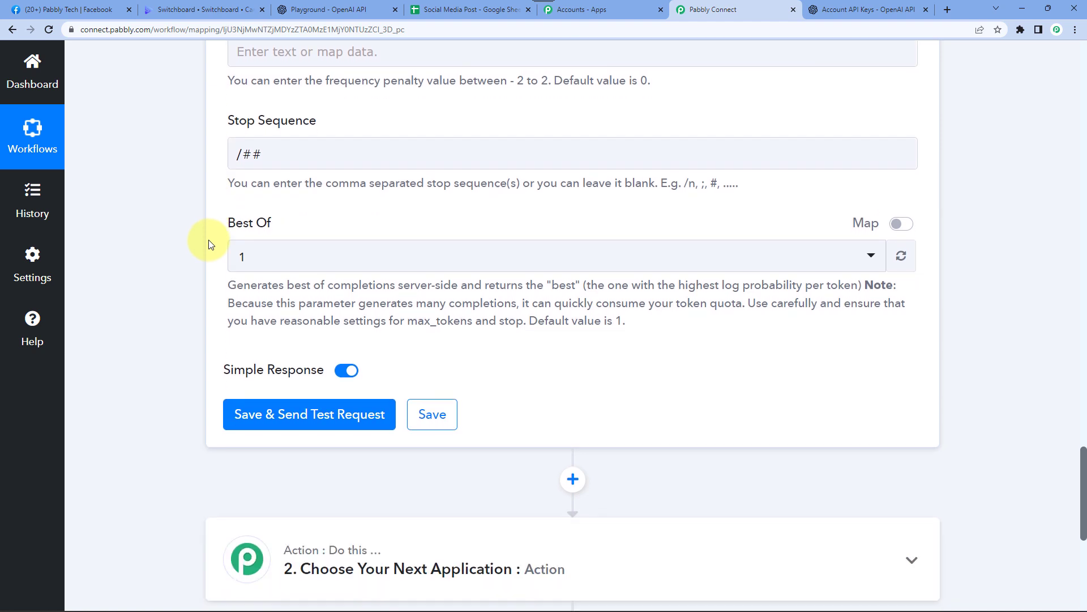
{"action": "left_click", "coordinate": [298, 243]}
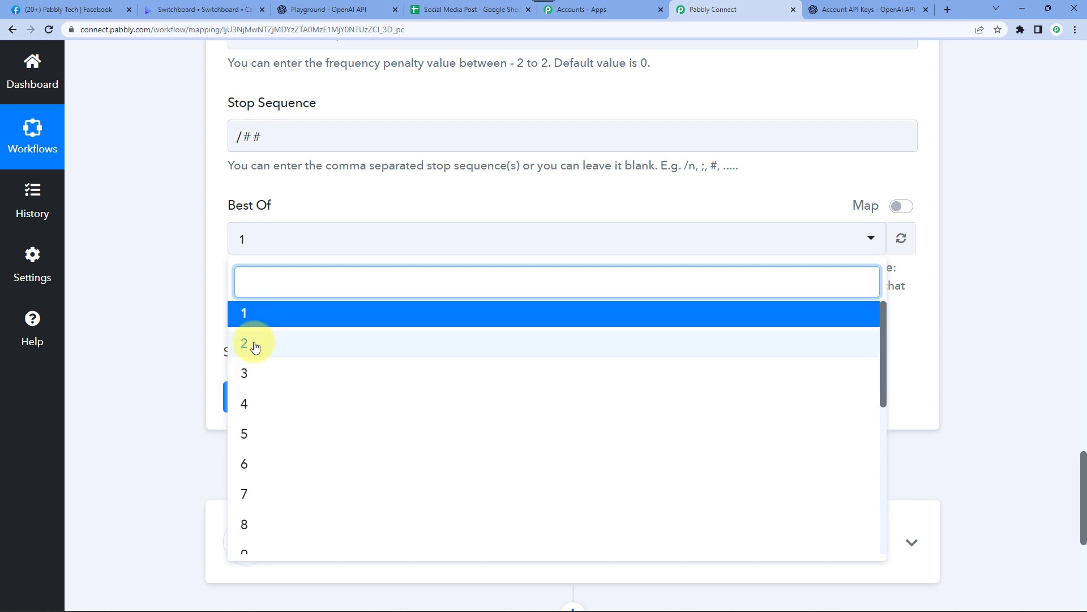
{"action": "left_click", "coordinate": [196, 286]}
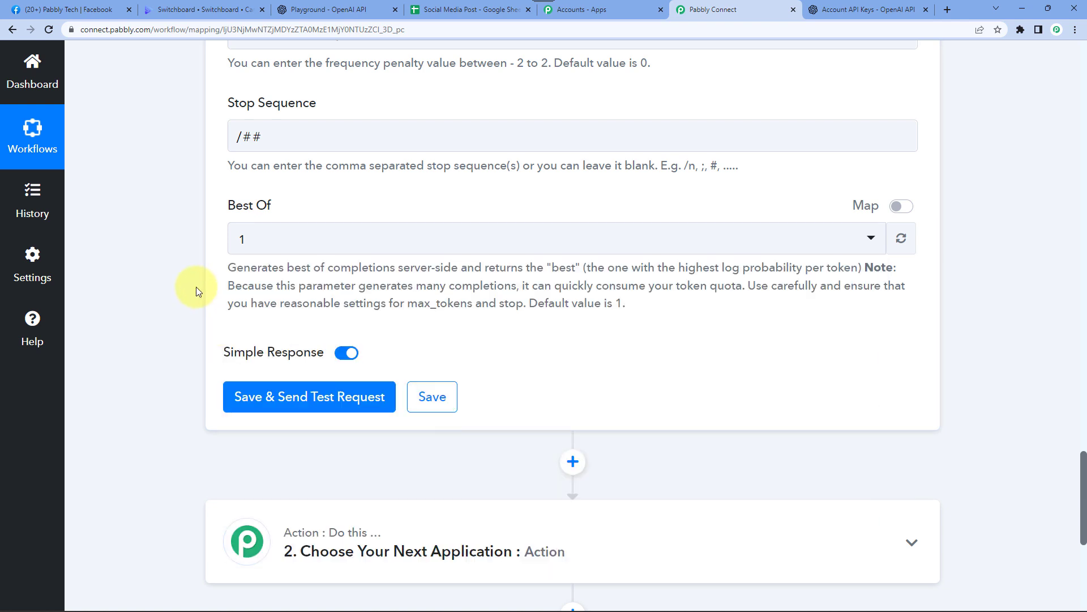
Save the OpenAI action with a test request and enlarge the Choices 0 Text value to read the full quote.
{"action": "scroll", "coordinate": [247, 350], "scroll_direction": "down", "scroll_amount": 1}
{"action": "left_click", "coordinate": [302, 341]}
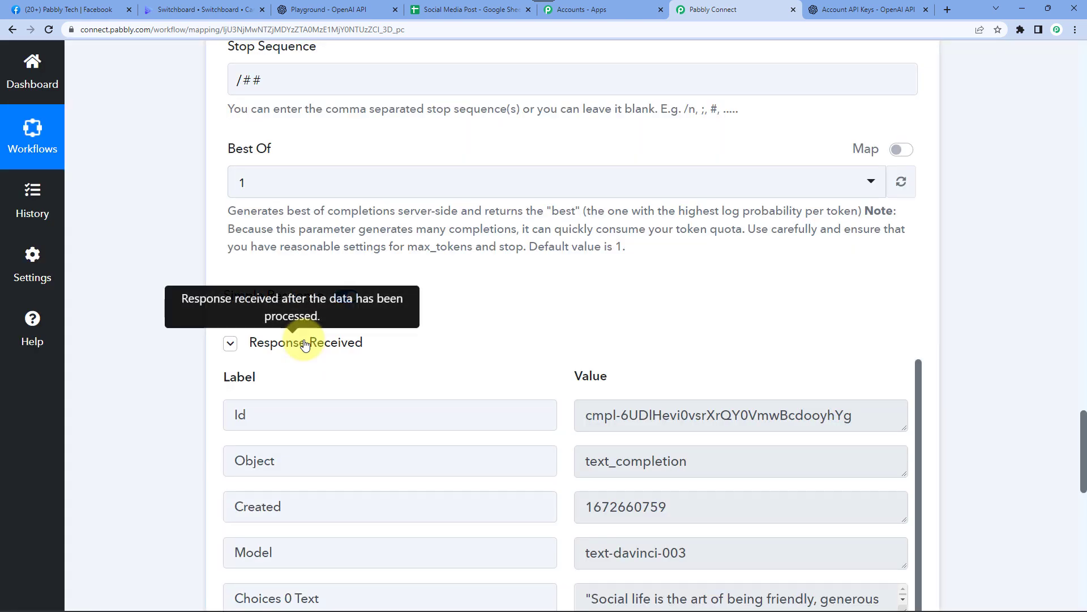
{"action": "scroll", "coordinate": [317, 289], "scroll_direction": "down", "scroll_amount": 4}
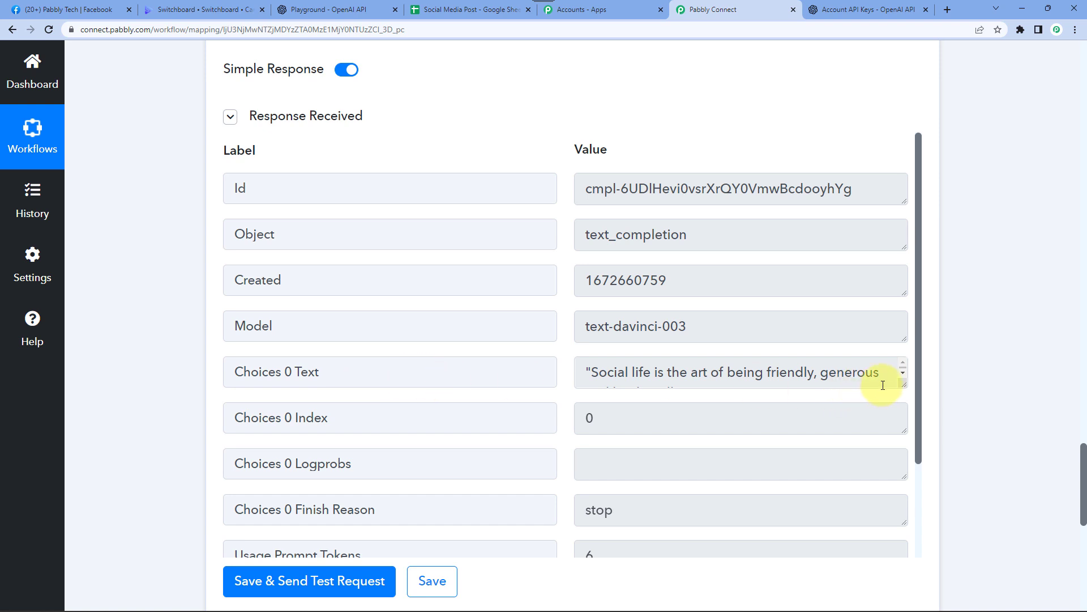
{"action": "left_click_drag", "start_coordinate": [904, 385], "coordinate": [893, 420]}
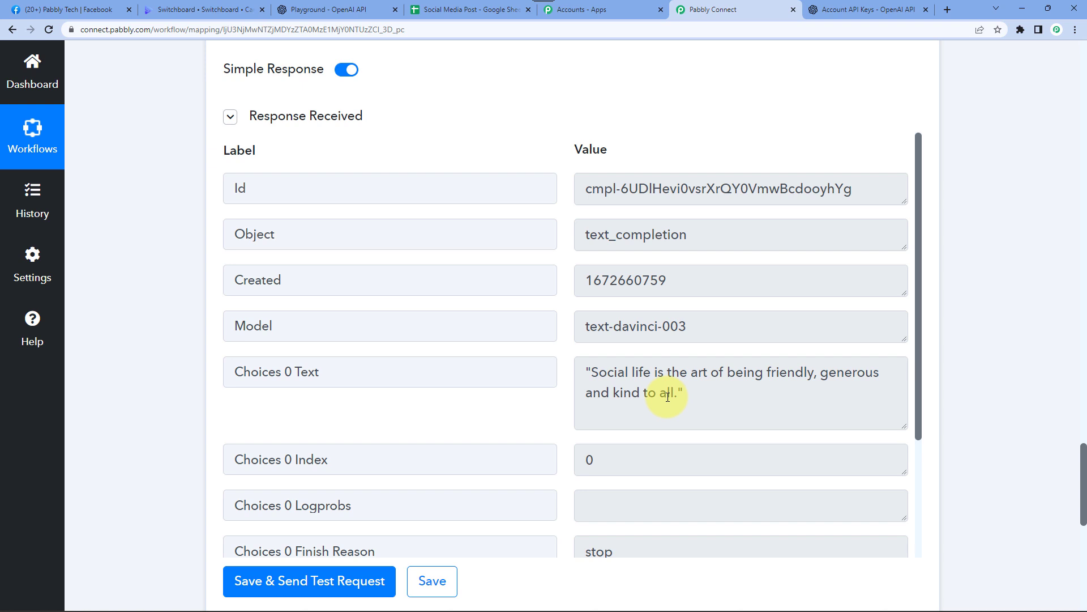
Add a Switchboard Canvas action after the OpenAI step with Create Image(s) as its action event.
{"action": "scroll", "coordinate": [1007, 315], "scroll_direction": "down", "scroll_amount": 8}
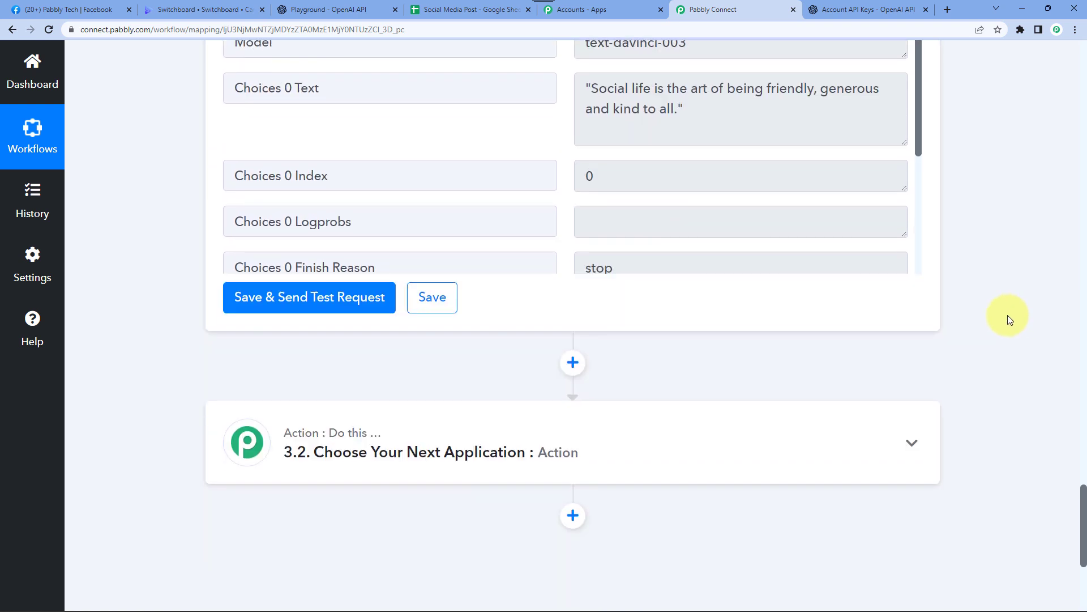
{"action": "left_click", "coordinate": [573, 194]}
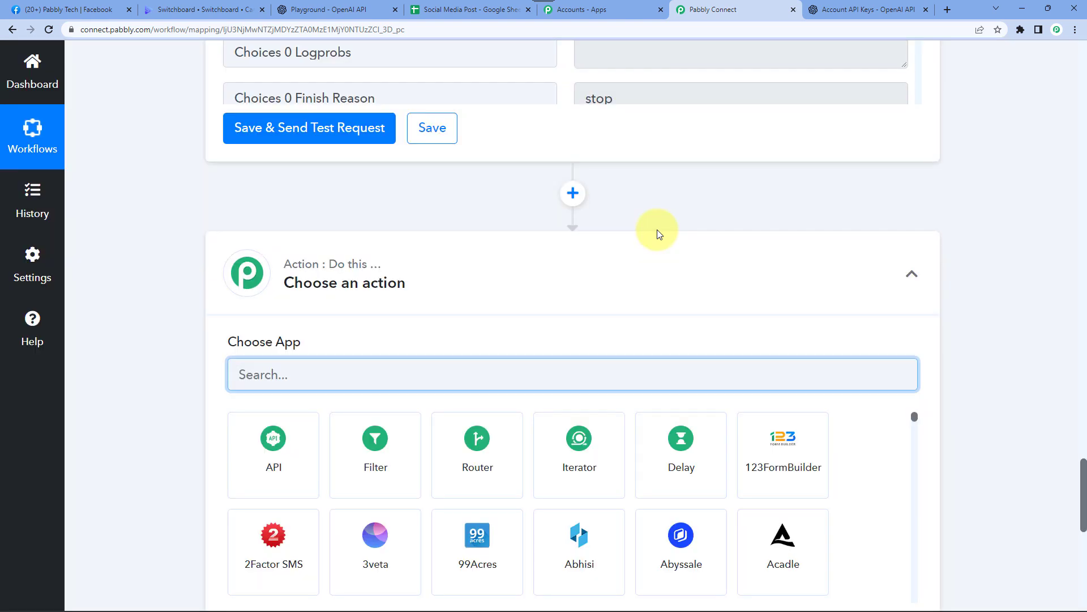
{"action": "type", "text": "Swit"}
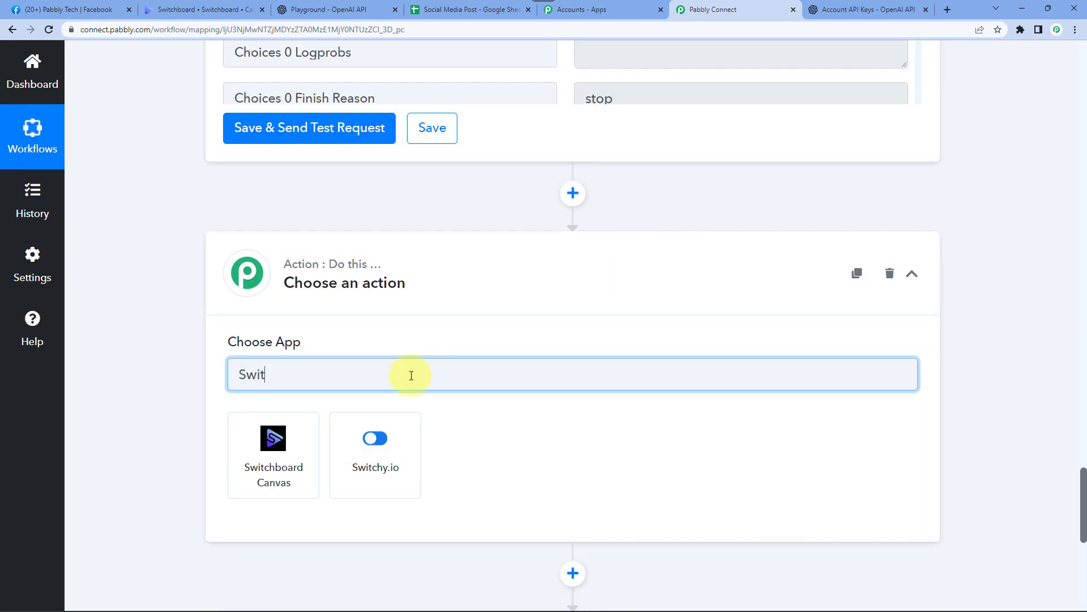
{"action": "left_click", "coordinate": [281, 478]}
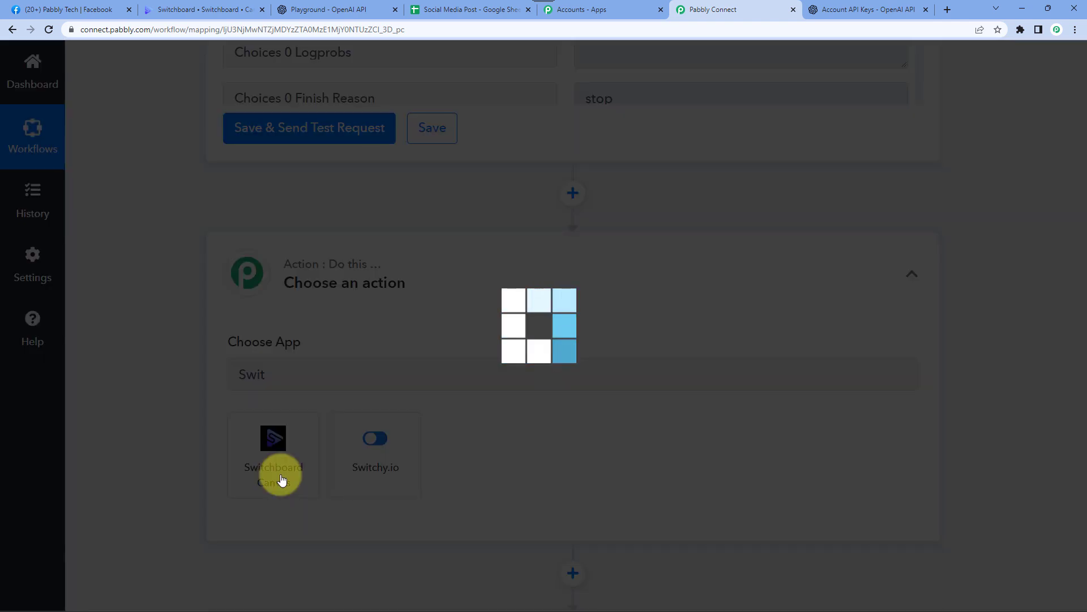
{"action": "scroll", "coordinate": [230, 362], "scroll_direction": "down", "scroll_amount": 2}
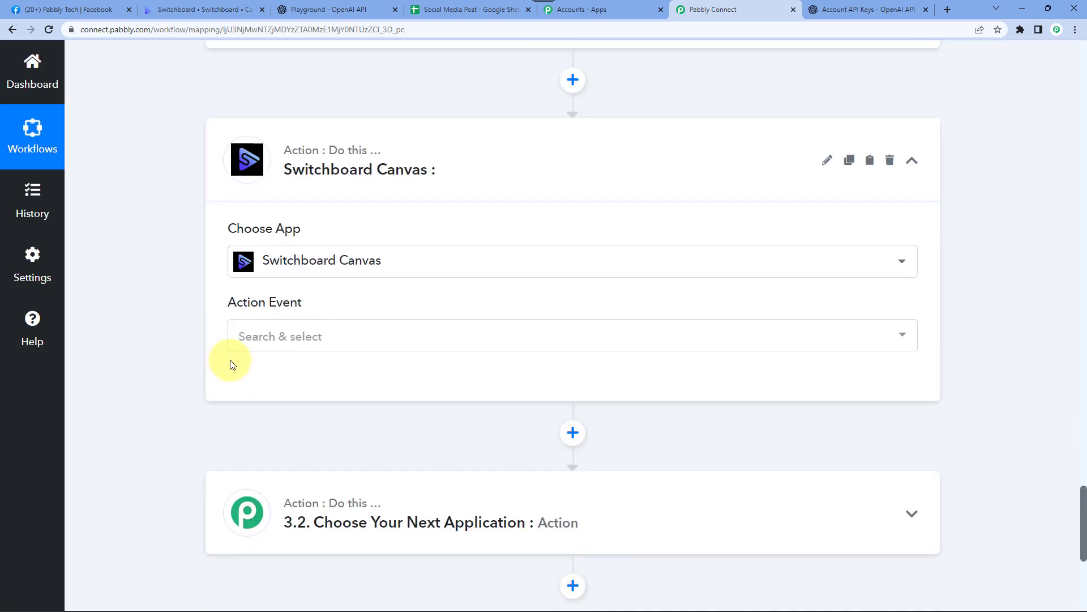
{"action": "left_click", "coordinate": [259, 329]}
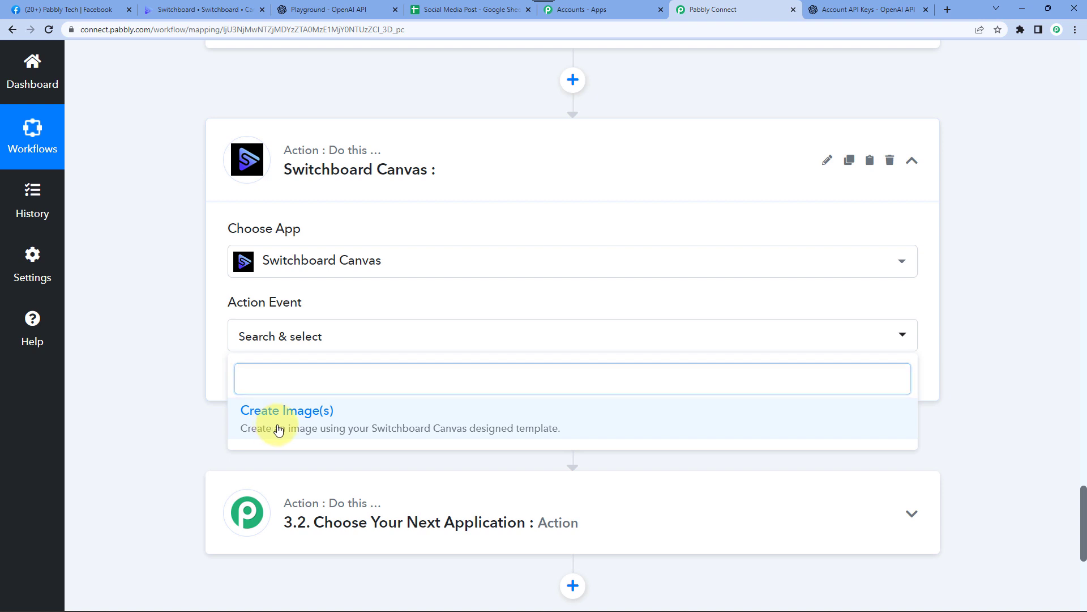
{"action": "left_click", "coordinate": [278, 429]}
Start a new Switchboard Canvas connection and copy the POST API key from the Switchboard account's templates page.
{"action": "left_click", "coordinate": [274, 383]}
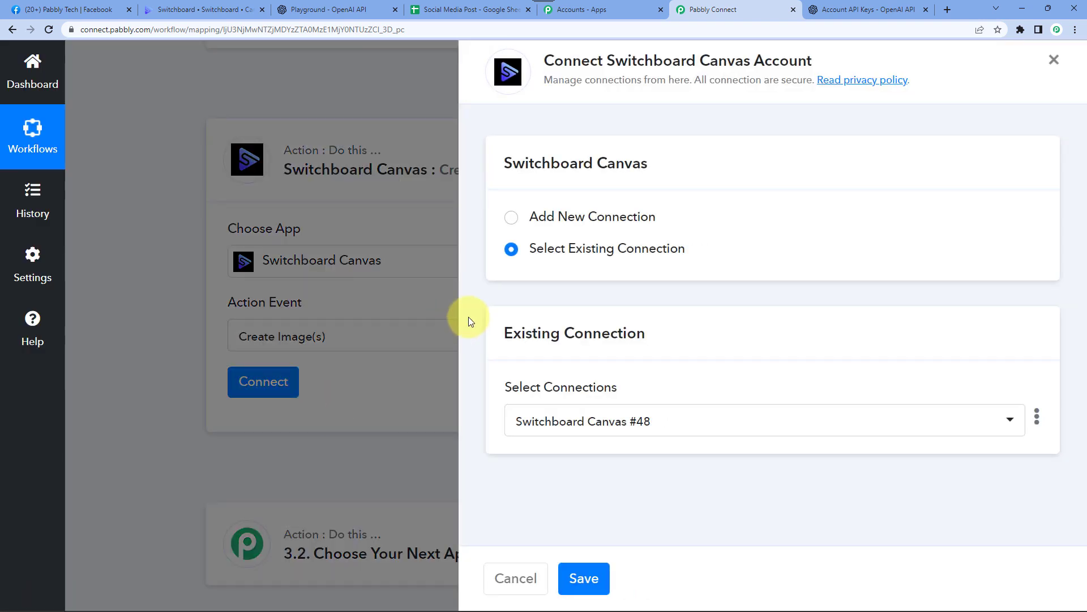
{"action": "left_click", "coordinate": [566, 216]}
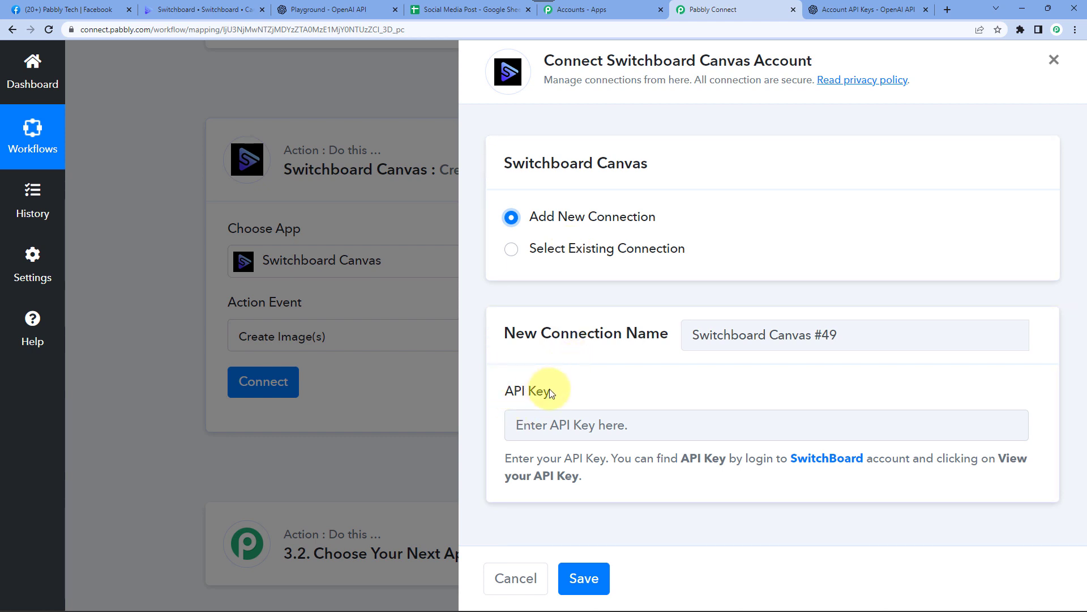
{"action": "left_click", "coordinate": [198, 9]}
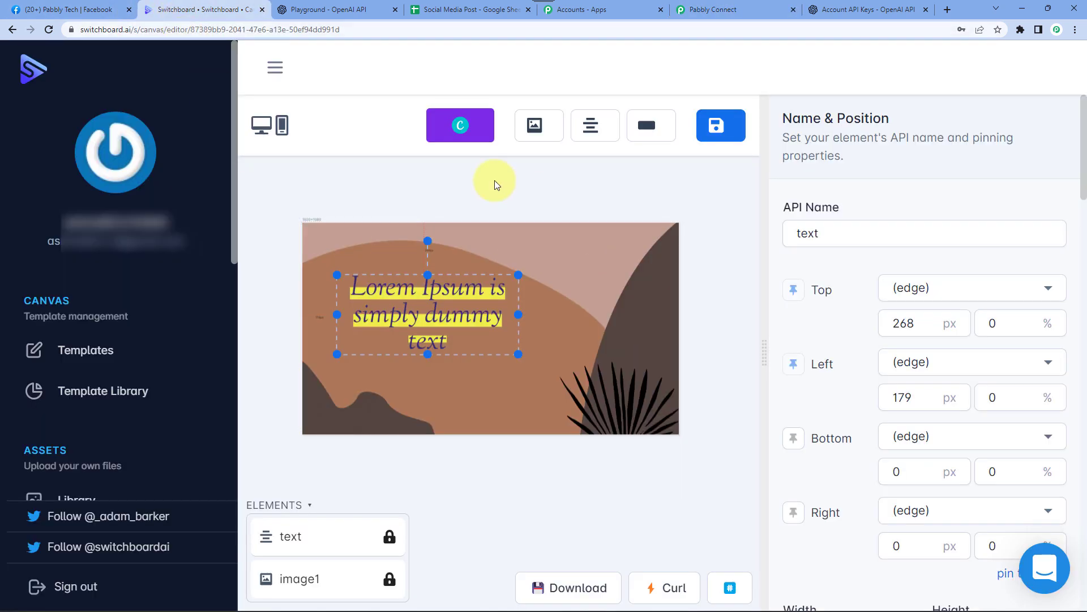
{"action": "left_click", "coordinate": [11, 30]}
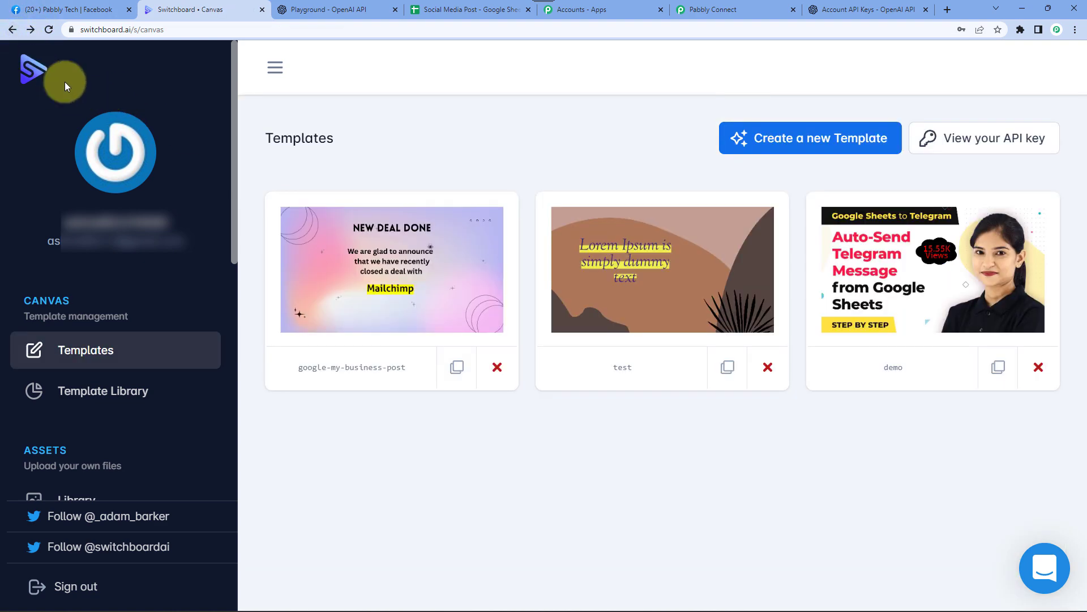
{"action": "left_click", "coordinate": [1018, 147]}
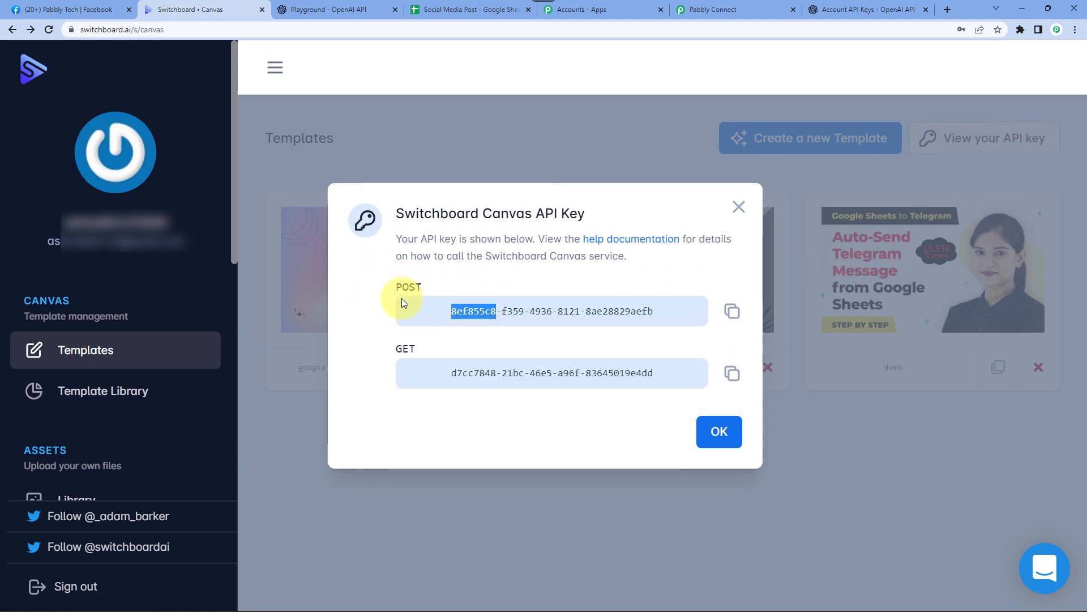
{"action": "left_click", "coordinate": [732, 312]}
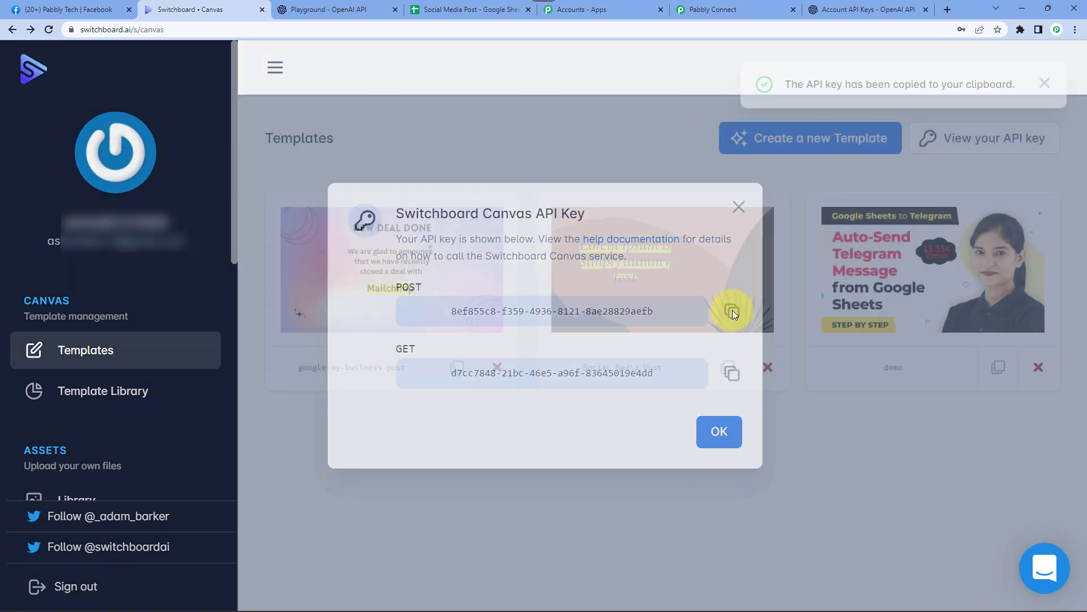
Return to Pabbly Connect, paste the API key into the new Switchboard Canvas connection and save it.
{"action": "left_click", "coordinate": [730, 10]}
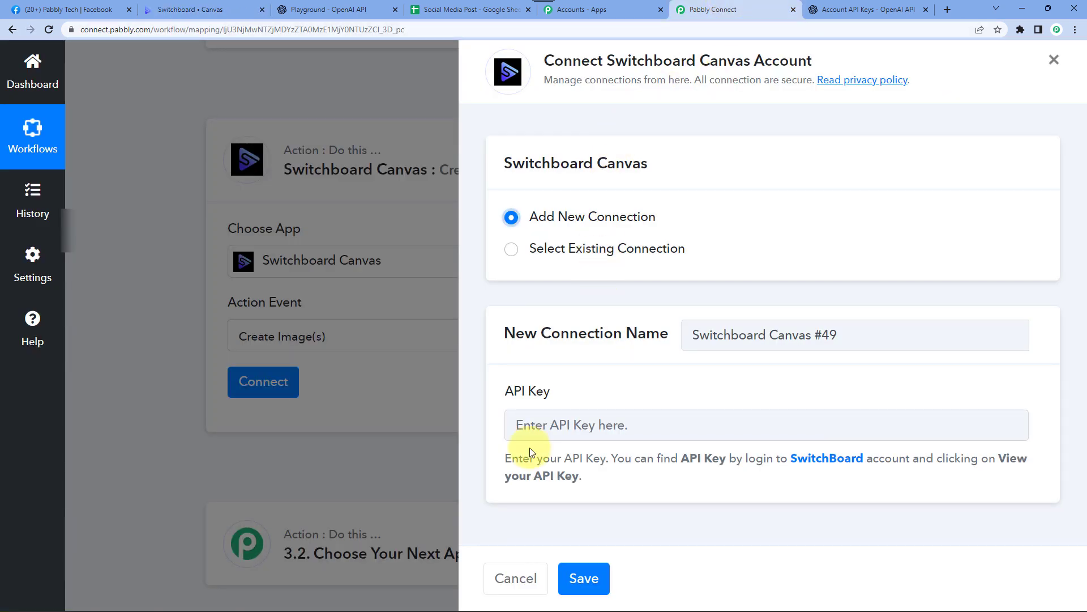
{"action": "left_click", "coordinate": [539, 426]}
{"action": "key", "text": "ctrl+v"}
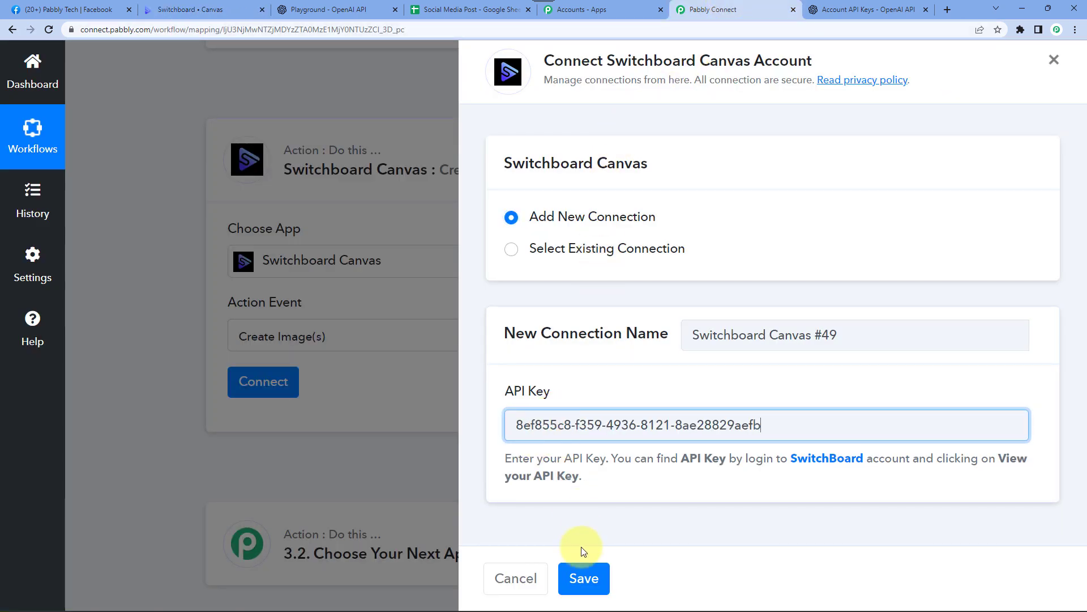
{"action": "left_click", "coordinate": [584, 578]}
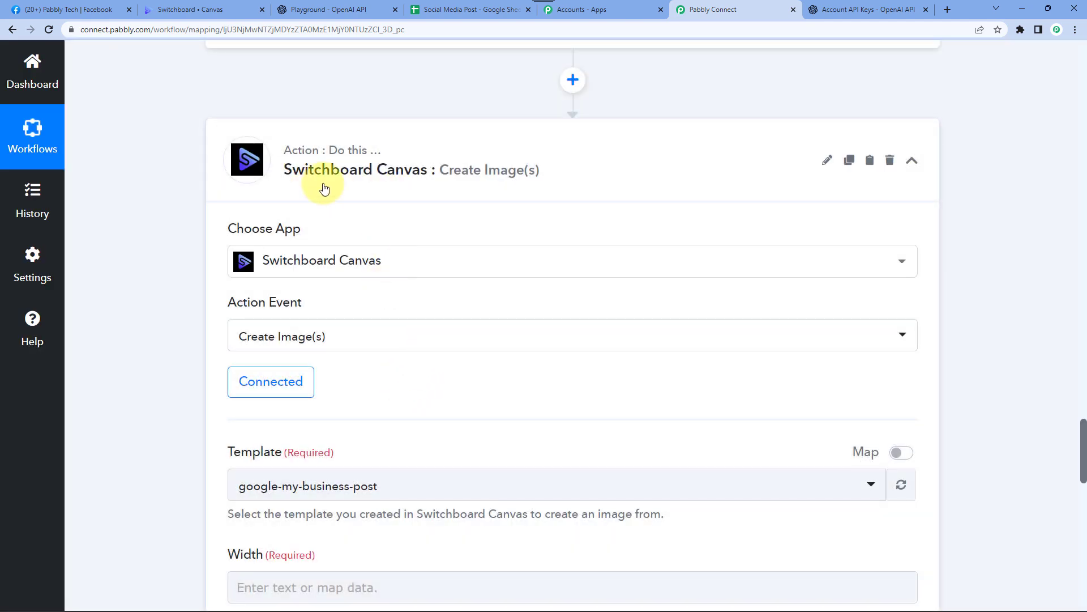
Review the Create Image(s) fields, and inspect the Social Media Post template and its text element in Switchboard.
{"action": "scroll", "coordinate": [173, 233], "scroll_direction": "down", "scroll_amount": 3}
{"action": "scroll", "coordinate": [175, 235], "scroll_direction": "down", "scroll_amount": 1}
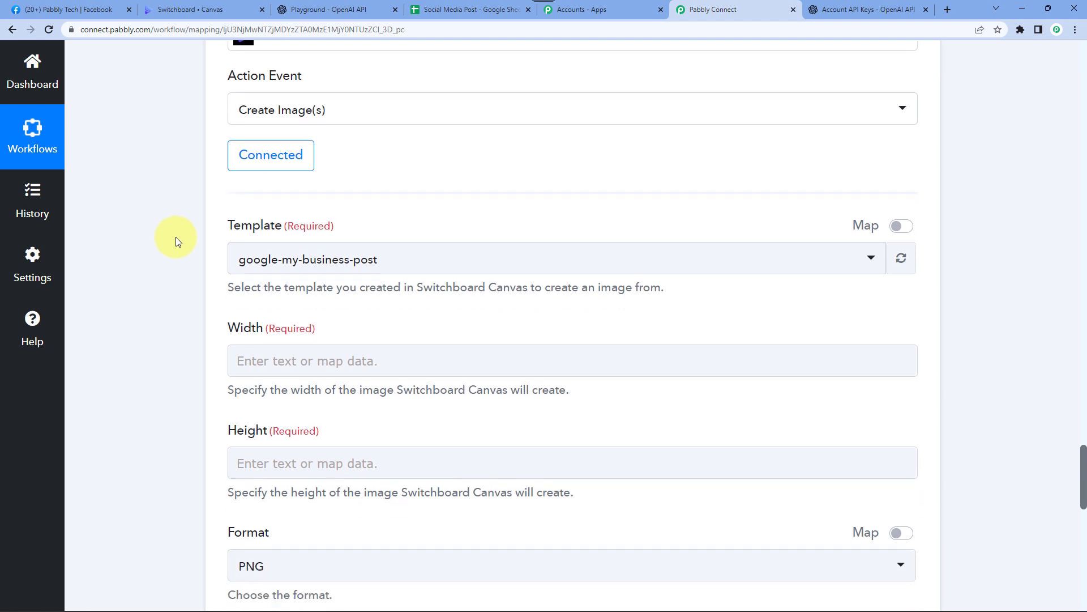
{"action": "scroll", "coordinate": [165, 205], "scroll_direction": "down", "scroll_amount": 2}
{"action": "scroll", "coordinate": [163, 211], "scroll_direction": "down", "scroll_amount": 1}
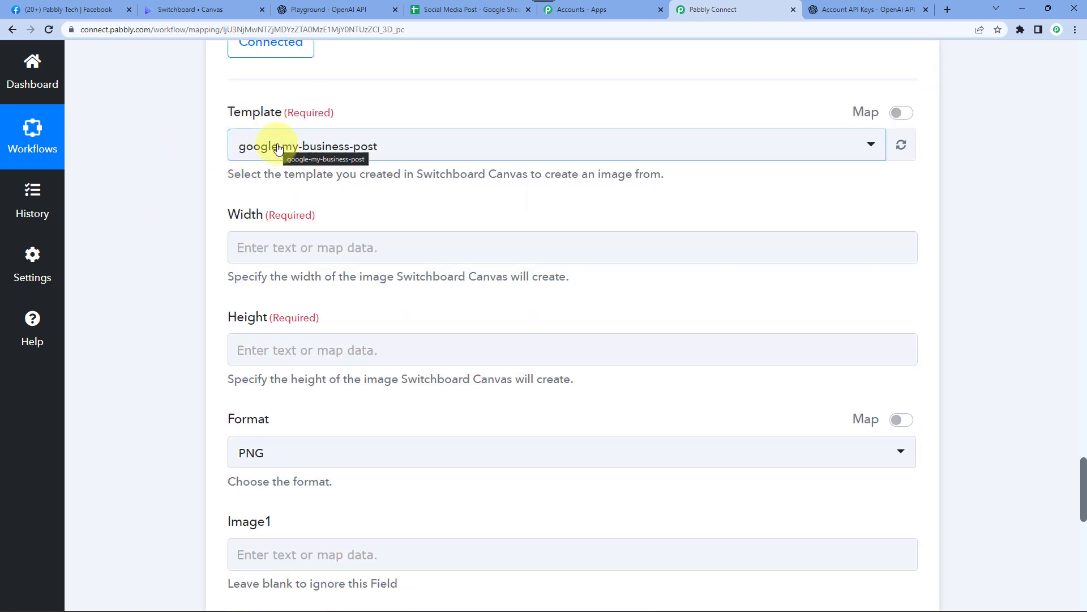
{"action": "left_click", "coordinate": [199, 10]}
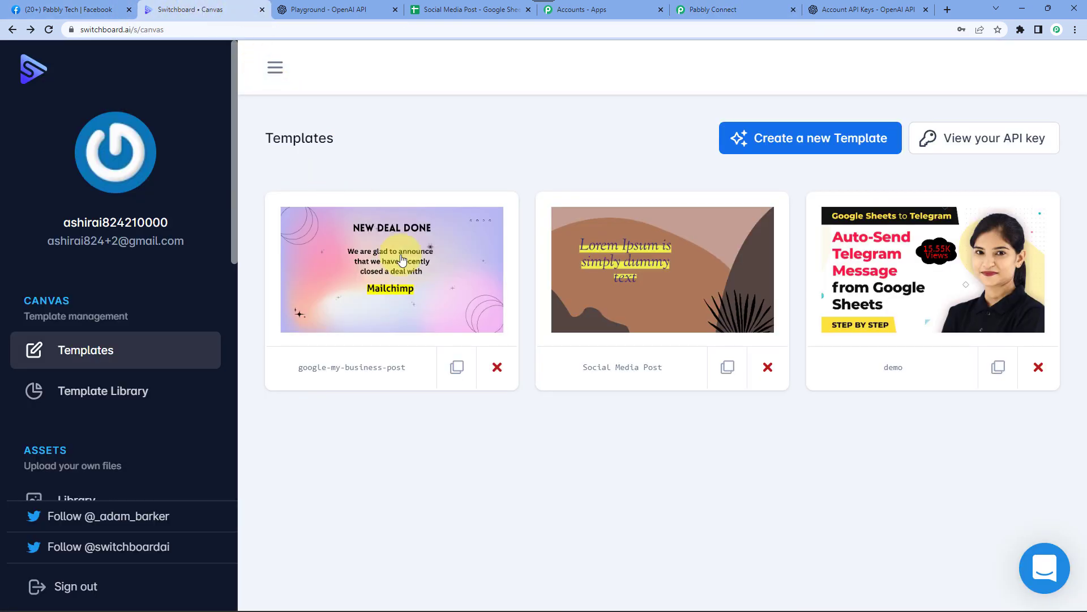
{"action": "left_click", "coordinate": [650, 318]}
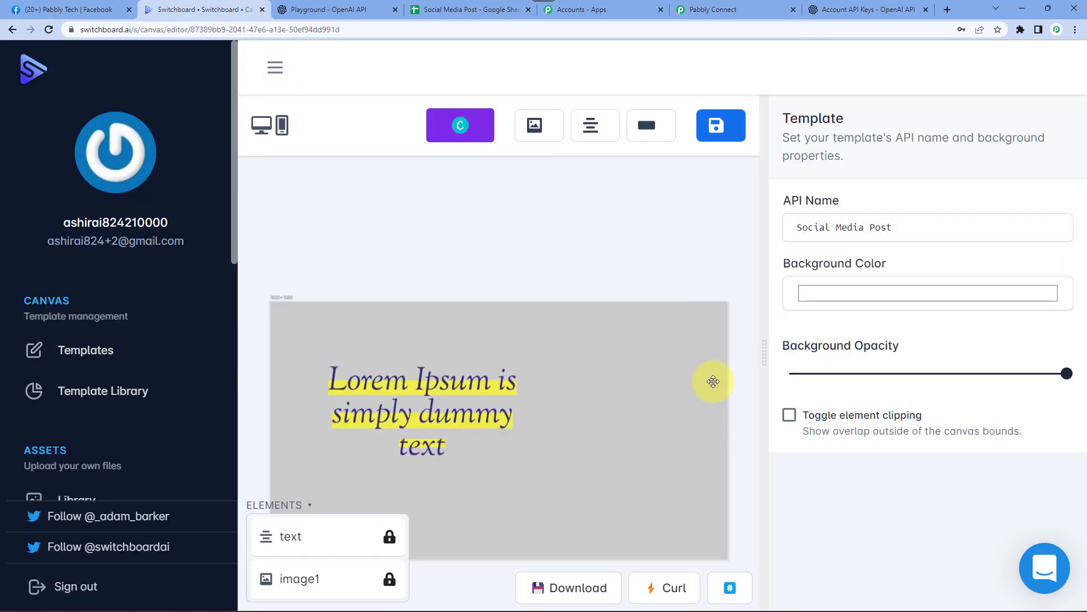
{"action": "left_click", "coordinate": [402, 408]}
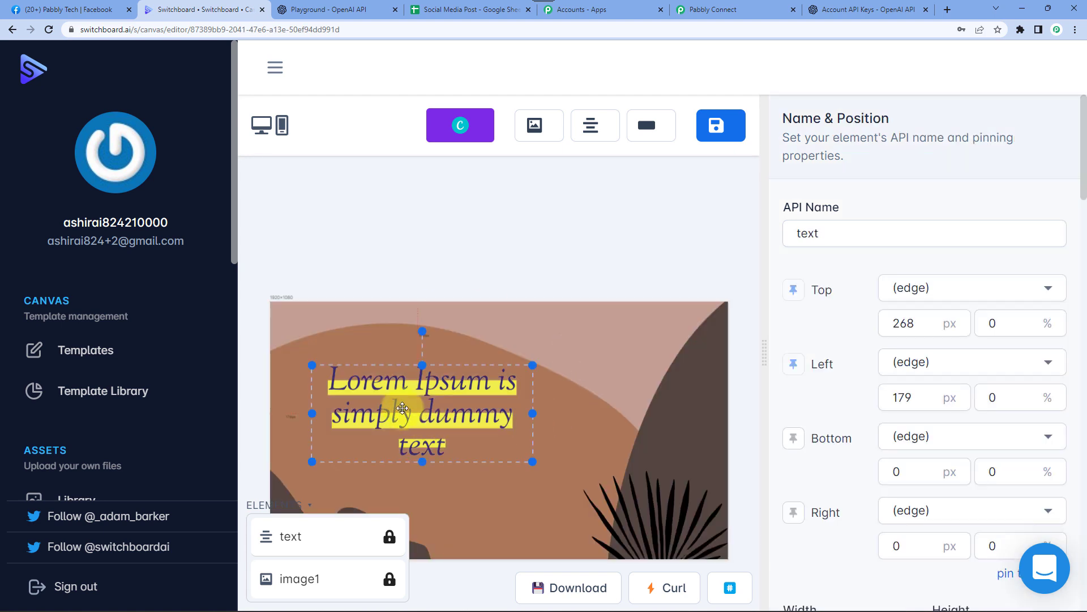
Return to Pabbly Connect and select Social Media Post as the template for the Create Image(s) action.
{"action": "left_click", "coordinate": [753, 9]}
{"action": "left_click", "coordinate": [299, 146]}
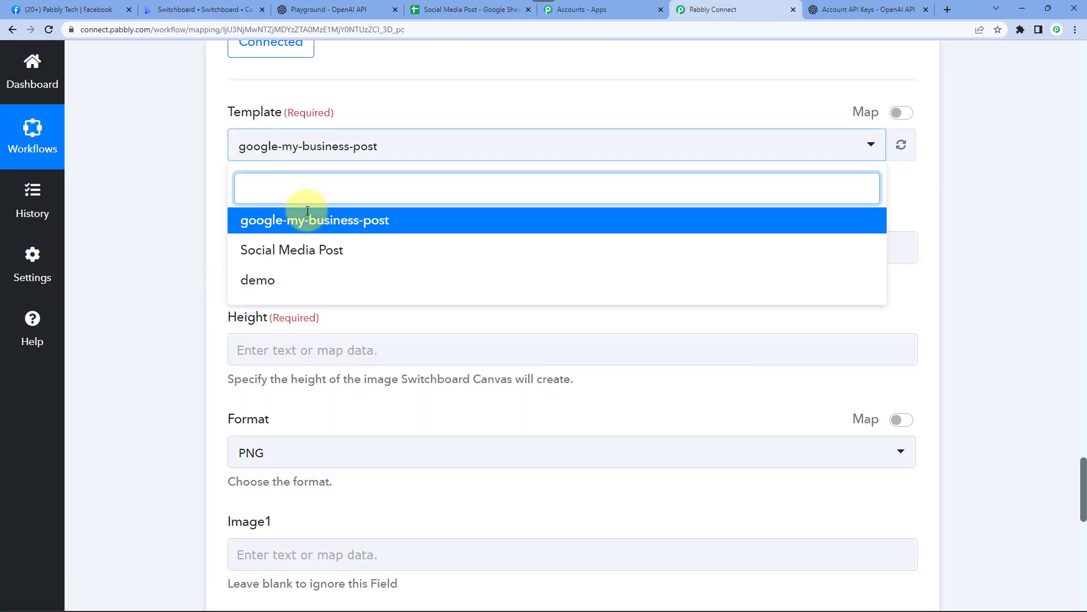
{"action": "left_click", "coordinate": [326, 251]}
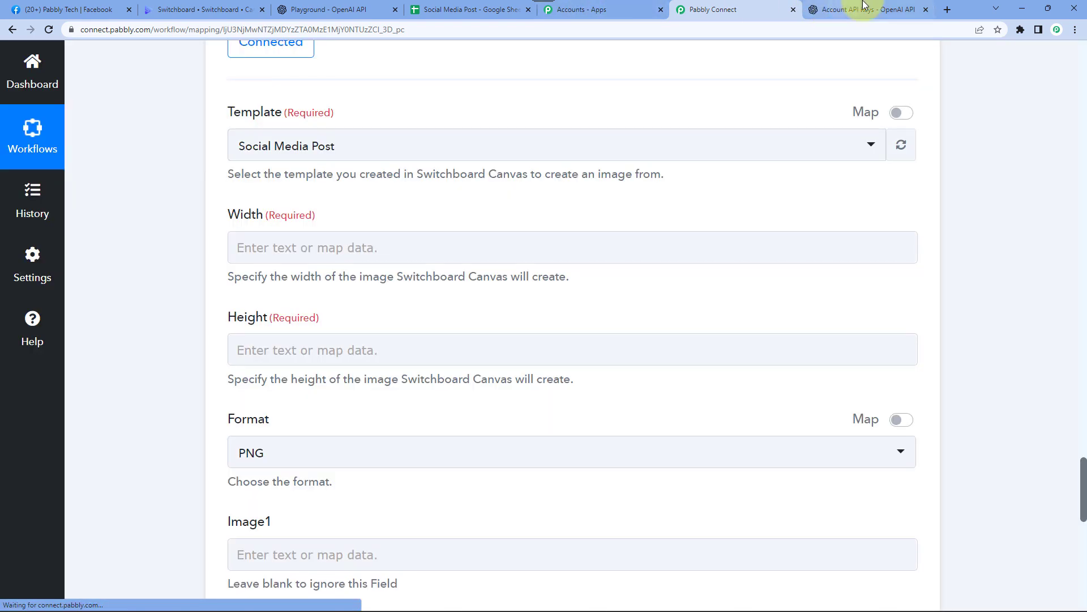
Check the template's canvas size in Switchboard, and set the image width to 1920 and height to 1080 in Pabbly Connect.
{"action": "left_click", "coordinate": [199, 7]}
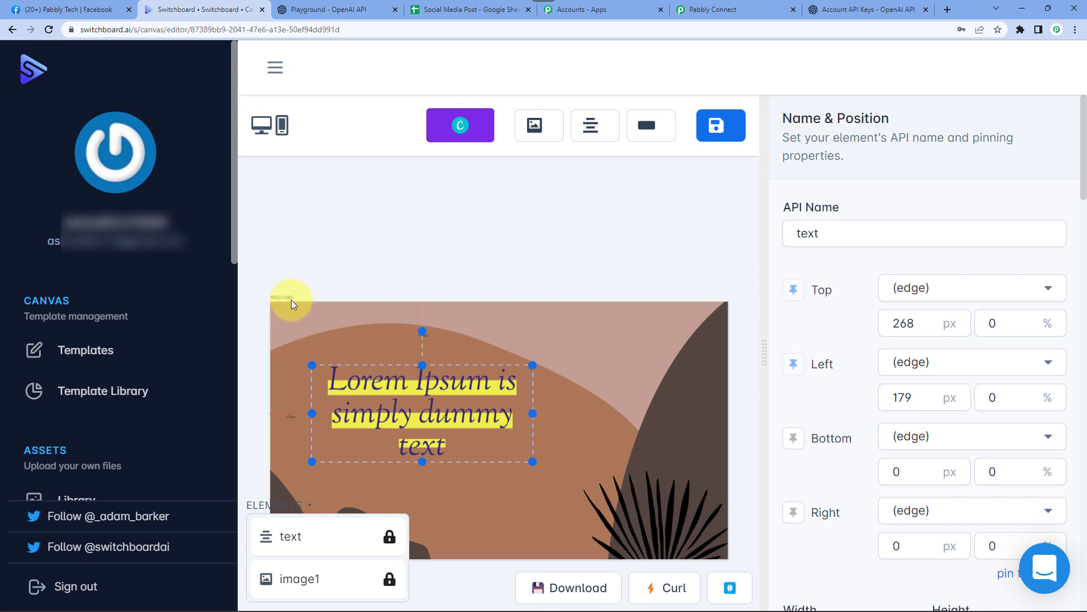
{"action": "left_click", "coordinate": [737, 10]}
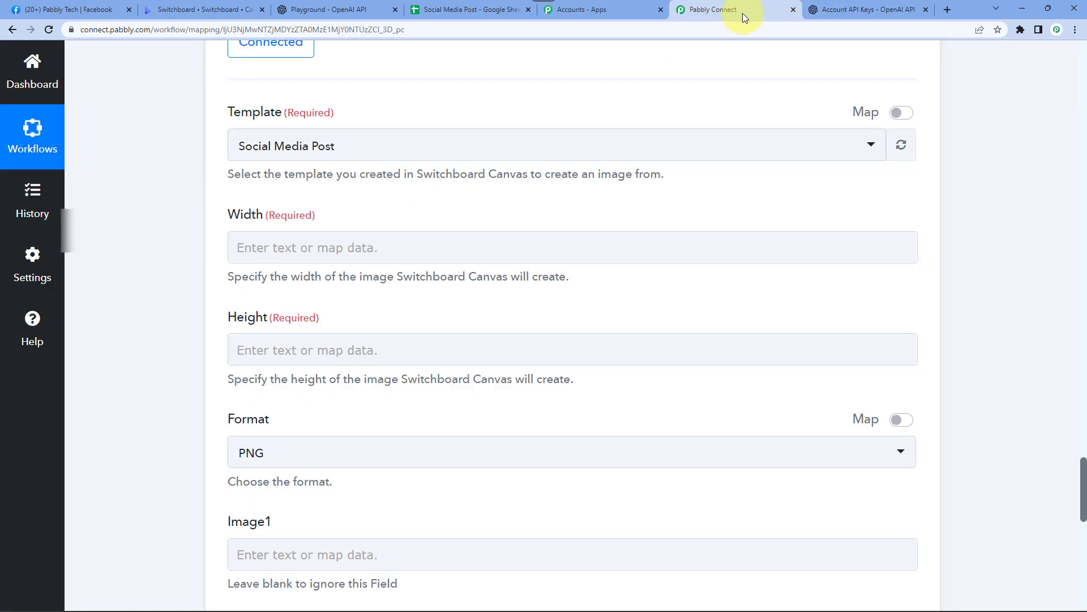
{"action": "left_click", "coordinate": [258, 251]}
{"action": "type", "text": "1920"}
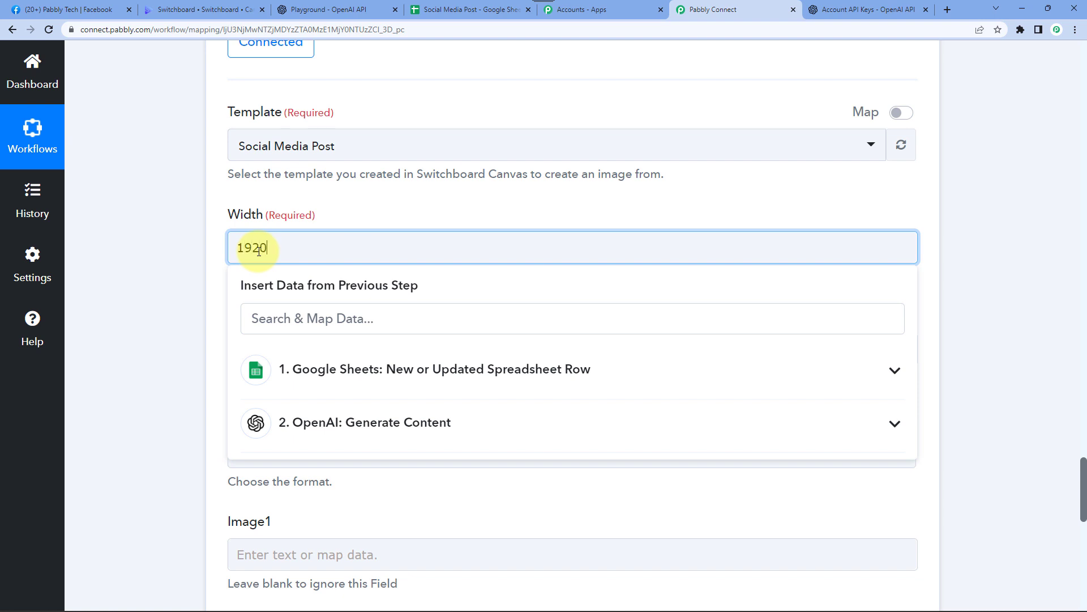
{"action": "left_click", "coordinate": [186, 263]}
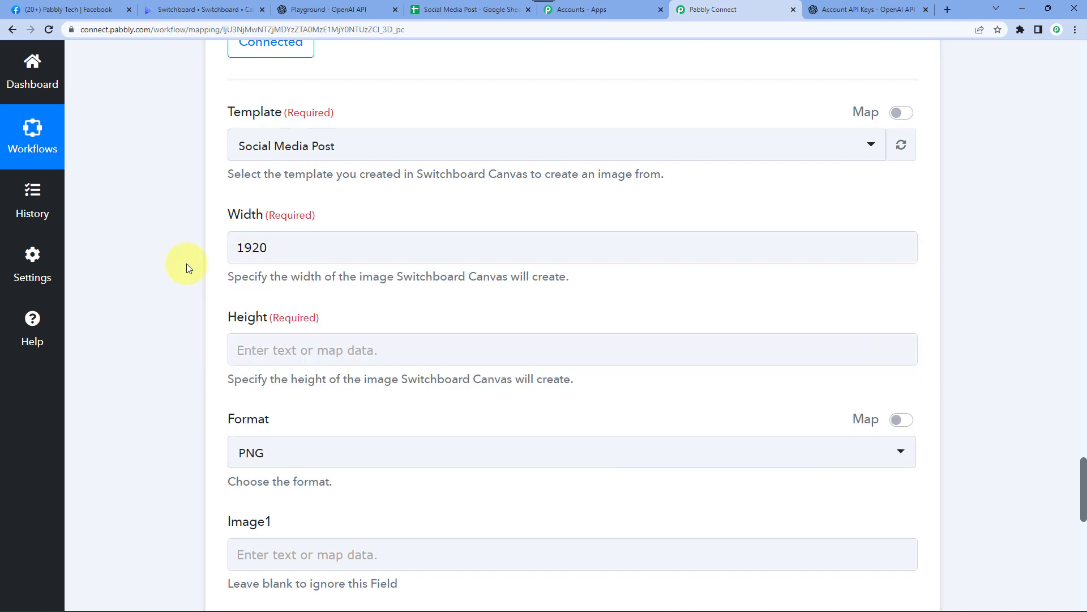
{"action": "scroll", "coordinate": [283, 241], "scroll_direction": "down", "scroll_amount": 2}
{"action": "left_click", "coordinate": [284, 237]}
{"action": "type", "text": "1080"}
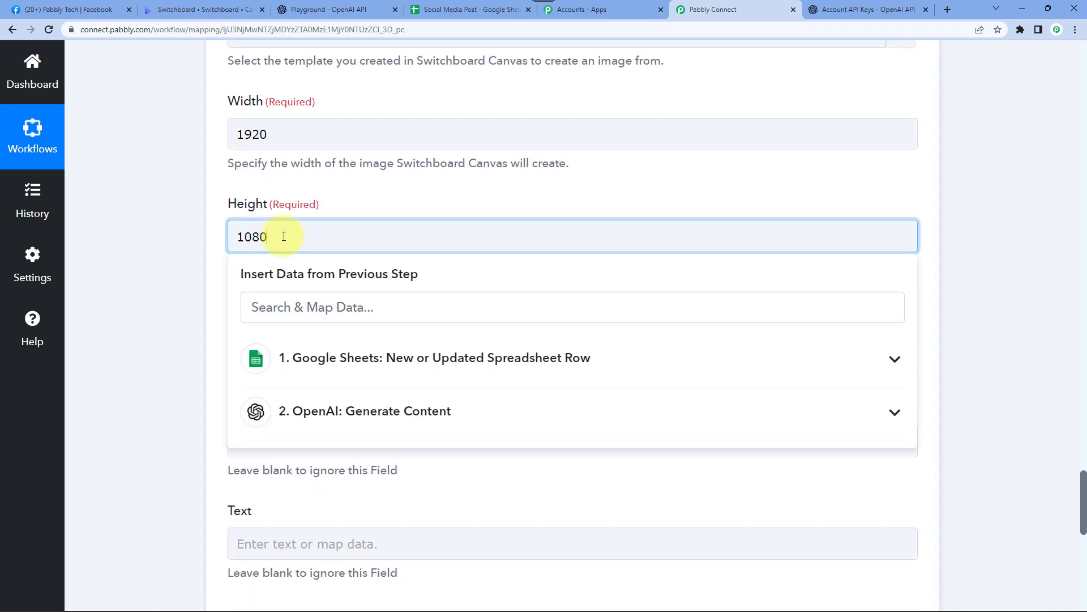
{"action": "left_click", "coordinate": [213, 249]}
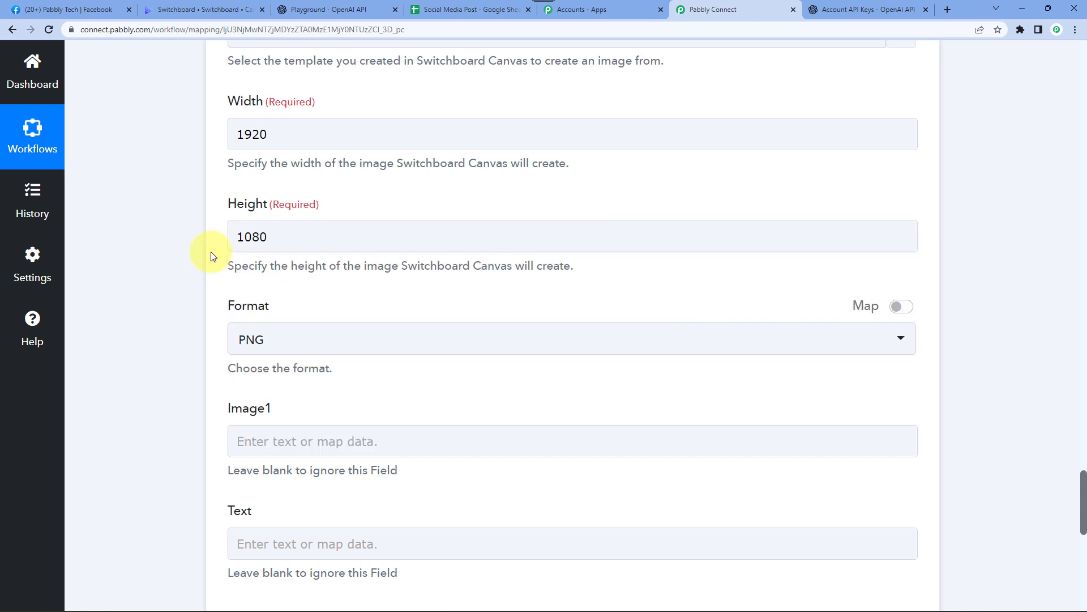
Set the output format of the Switchboard Canvas image to JPG.
{"action": "scroll", "coordinate": [211, 256], "scroll_direction": "down", "scroll_amount": 2}
{"action": "scroll", "coordinate": [238, 253], "scroll_direction": "down", "scroll_amount": 1}
{"action": "left_click", "coordinate": [332, 166]}
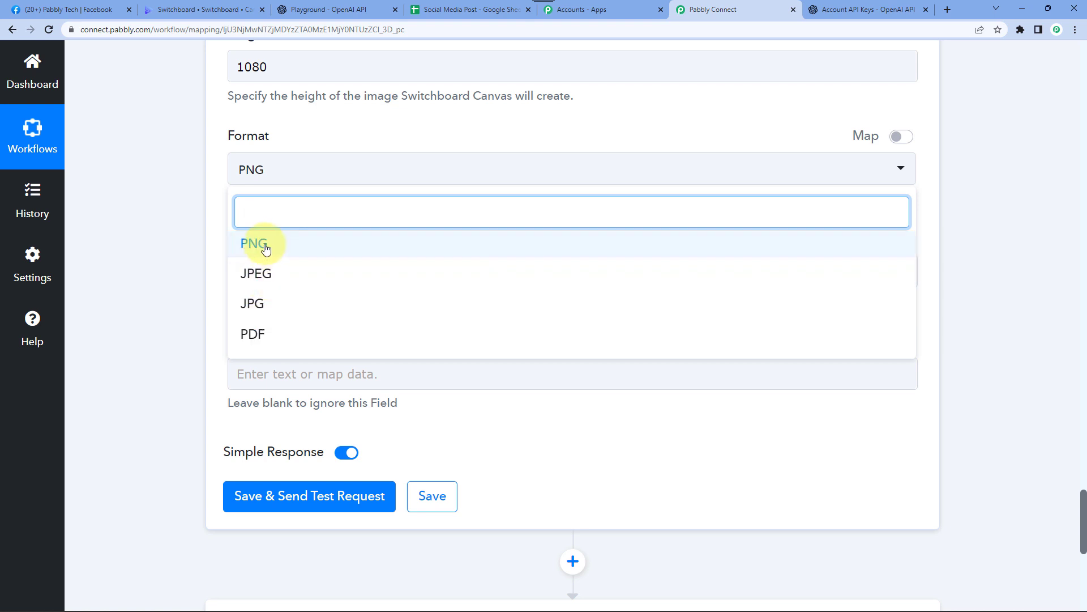
{"action": "left_click", "coordinate": [260, 308]}
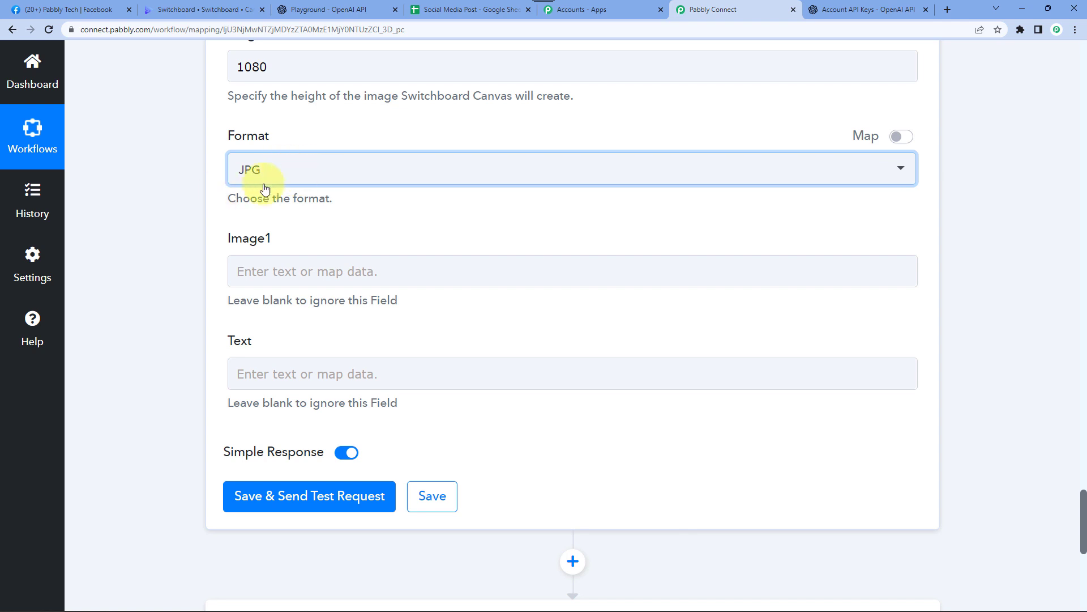
Map the OpenAI Choices 0 Text value into the Text field, leave Image1 blank, and save and send a test request.
{"action": "scroll", "coordinate": [198, 195], "scroll_direction": "down", "scroll_amount": 2}
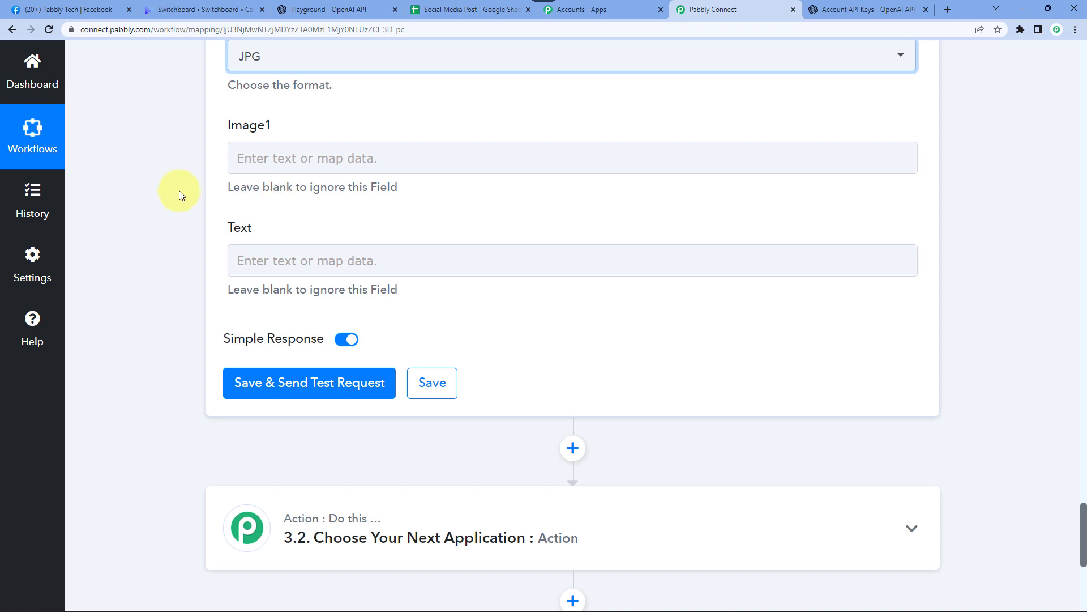
{"action": "scroll", "coordinate": [270, 218], "scroll_direction": "down", "scroll_amount": 1}
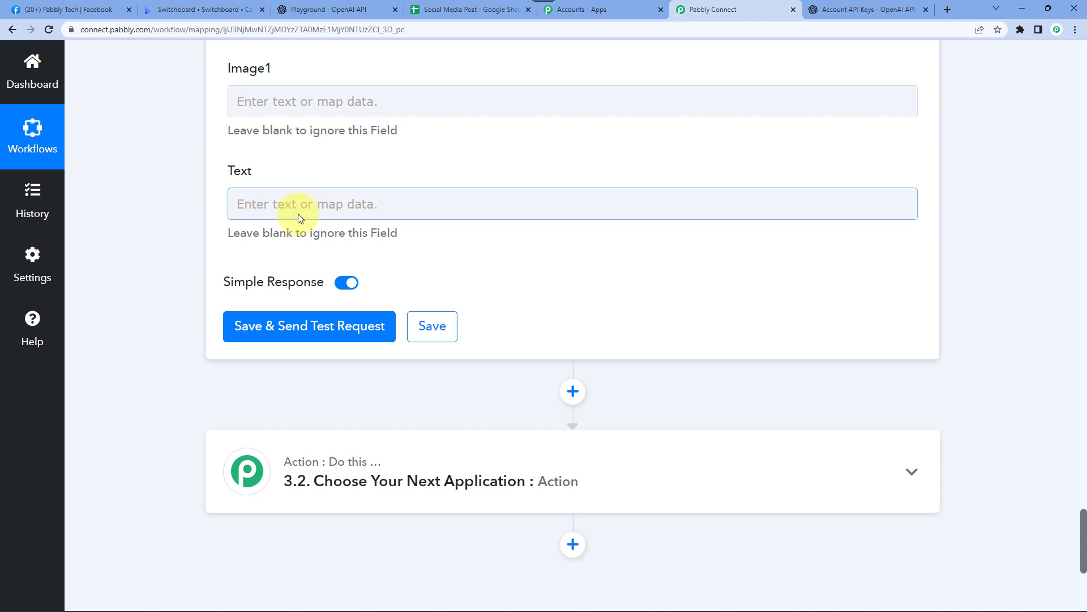
{"action": "left_click", "coordinate": [299, 214]}
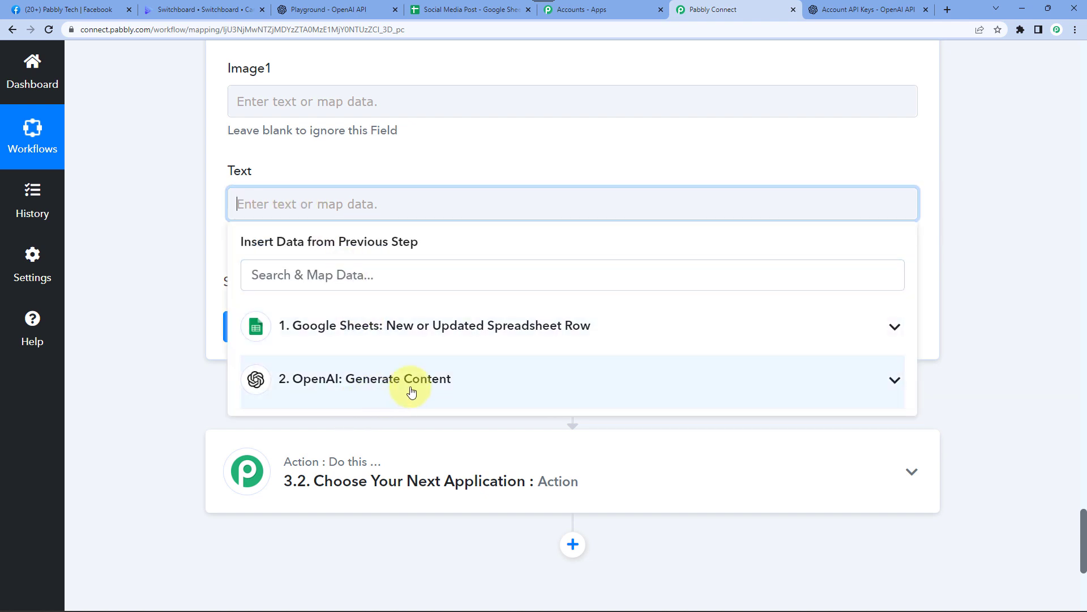
{"action": "left_click", "coordinate": [411, 392]}
{"action": "scroll", "coordinate": [196, 375], "scroll_direction": "down", "scroll_amount": 2}
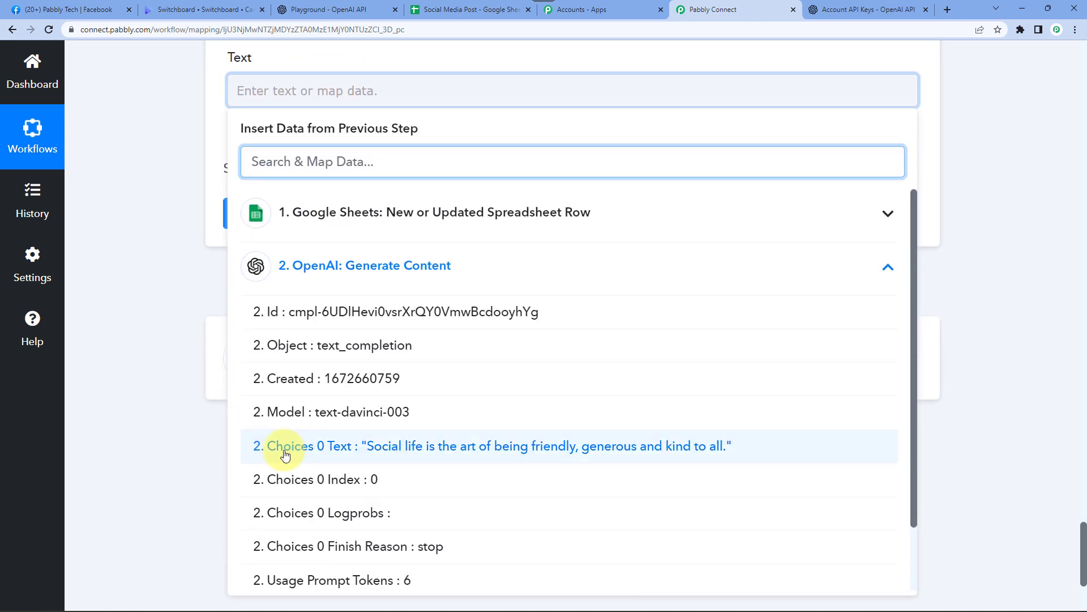
{"action": "left_click", "coordinate": [444, 453]}
{"action": "left_click", "coordinate": [186, 117]}
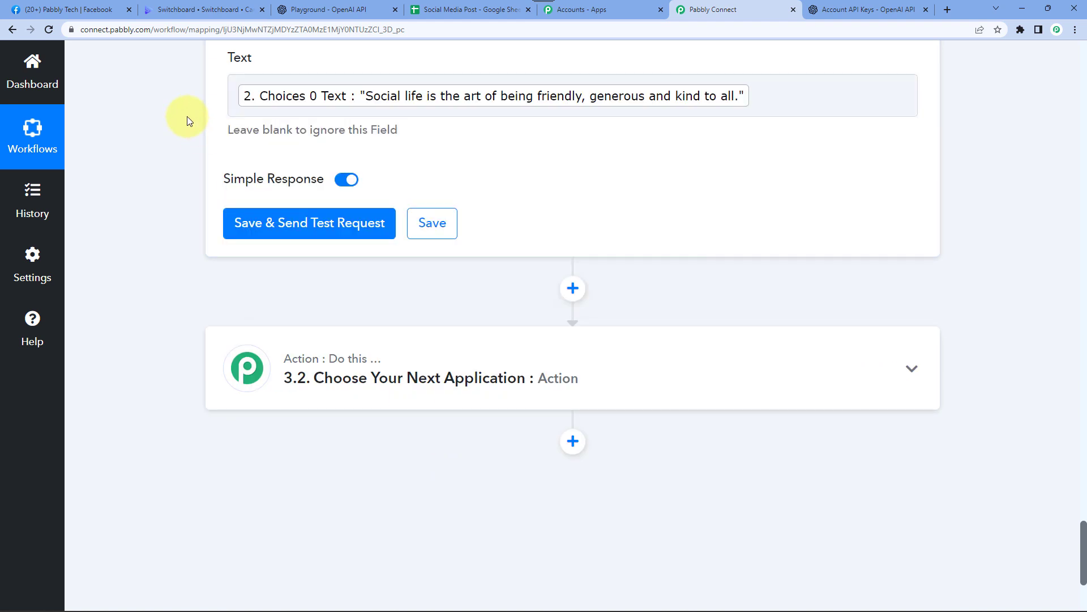
{"action": "left_click", "coordinate": [295, 222]}
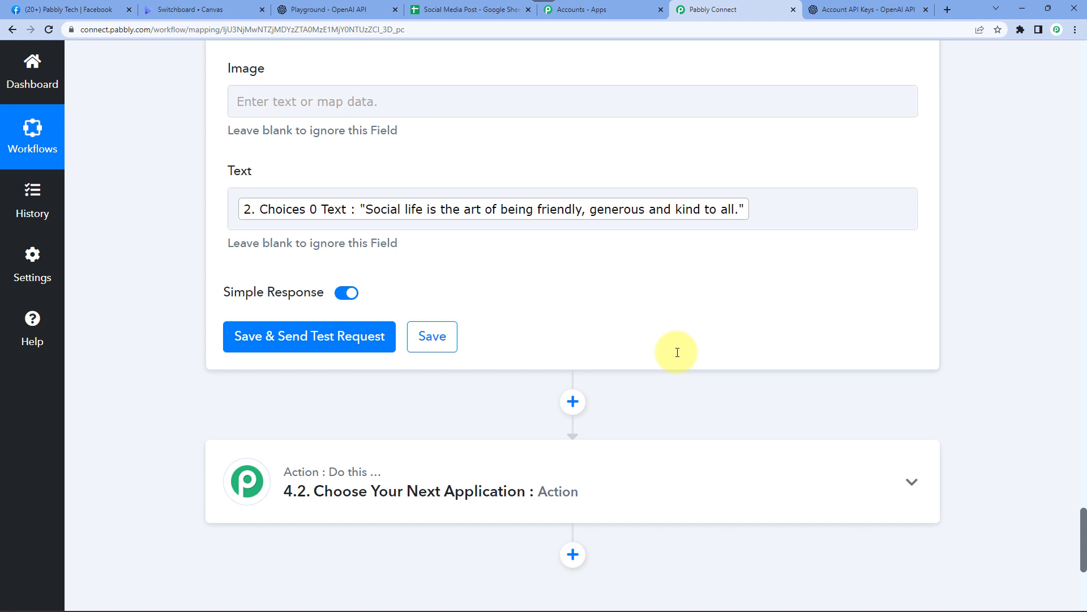
Open the Social Media Post template in Switchboard and inspect its Image and Text elements.
{"action": "left_click", "coordinate": [218, 6]}
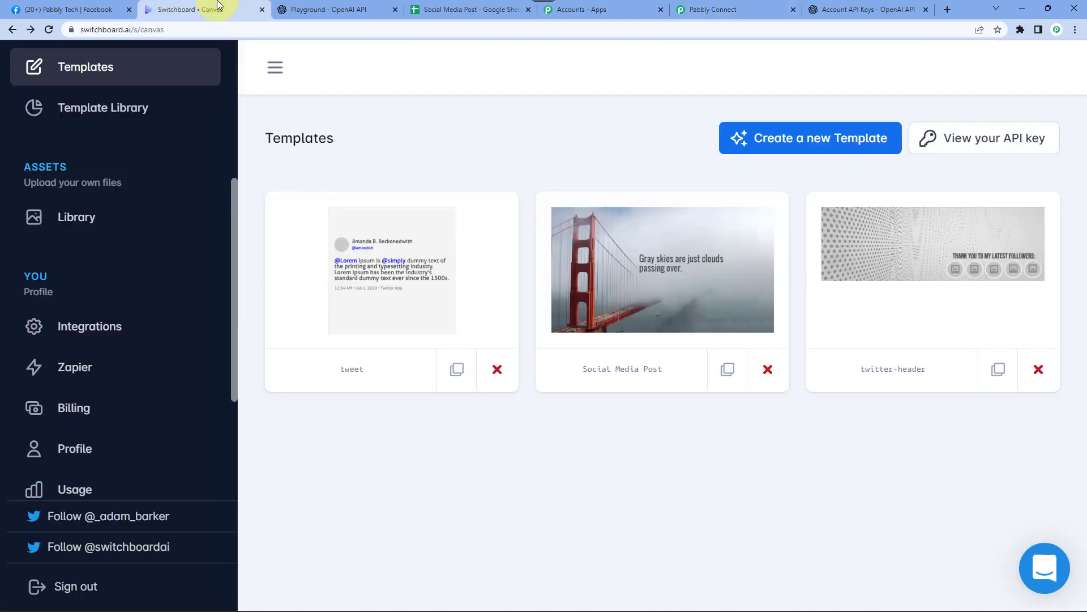
{"action": "left_click", "coordinate": [658, 302]}
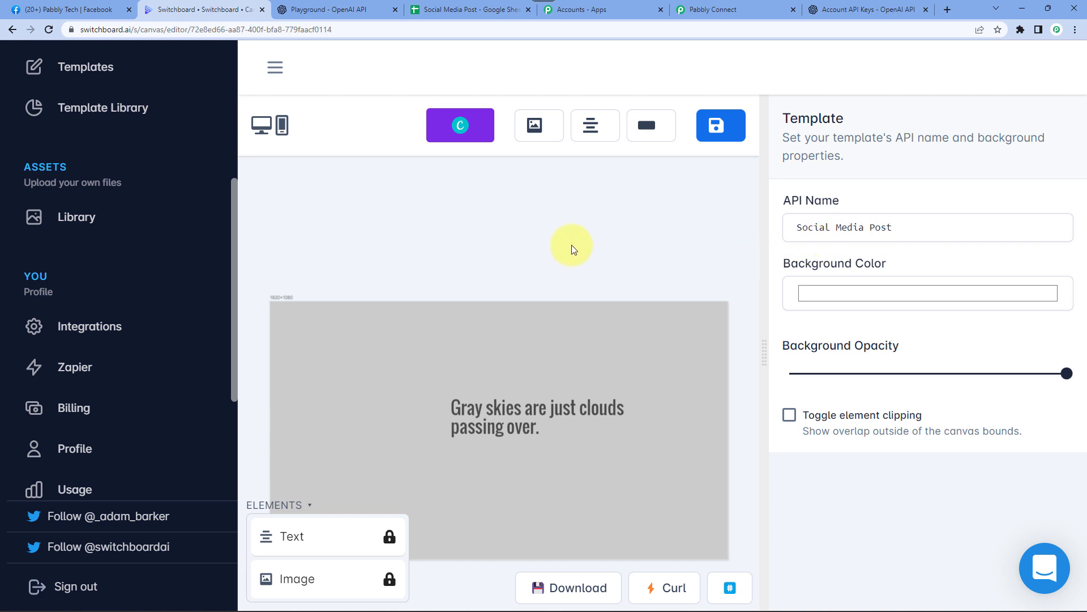
{"action": "left_click", "coordinate": [421, 344]}
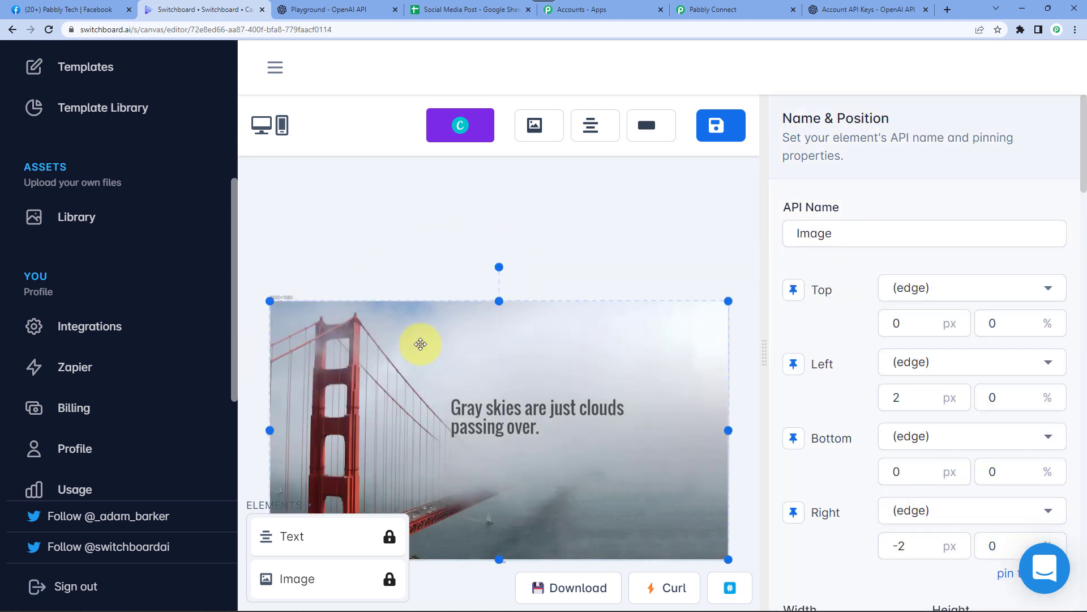
{"action": "left_click", "coordinate": [442, 215]}
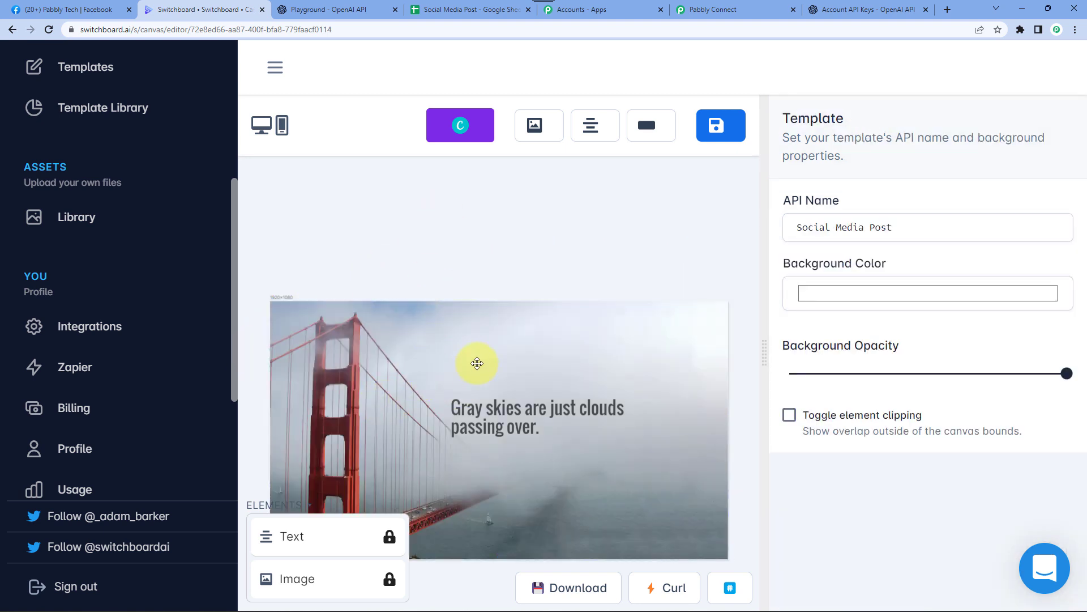
{"action": "left_click", "coordinate": [447, 349]}
{"action": "left_click", "coordinate": [502, 424]}
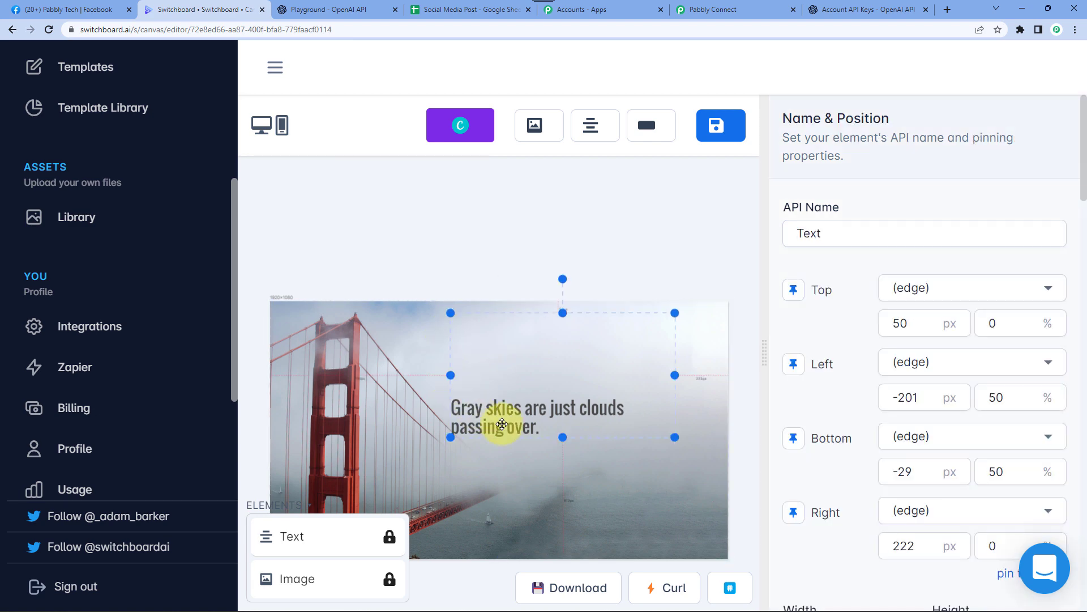
{"action": "left_click", "coordinate": [443, 257]}
Return to Pabbly Connect and save the Create Image(s) action with a test request.
{"action": "left_click", "coordinate": [714, 10]}
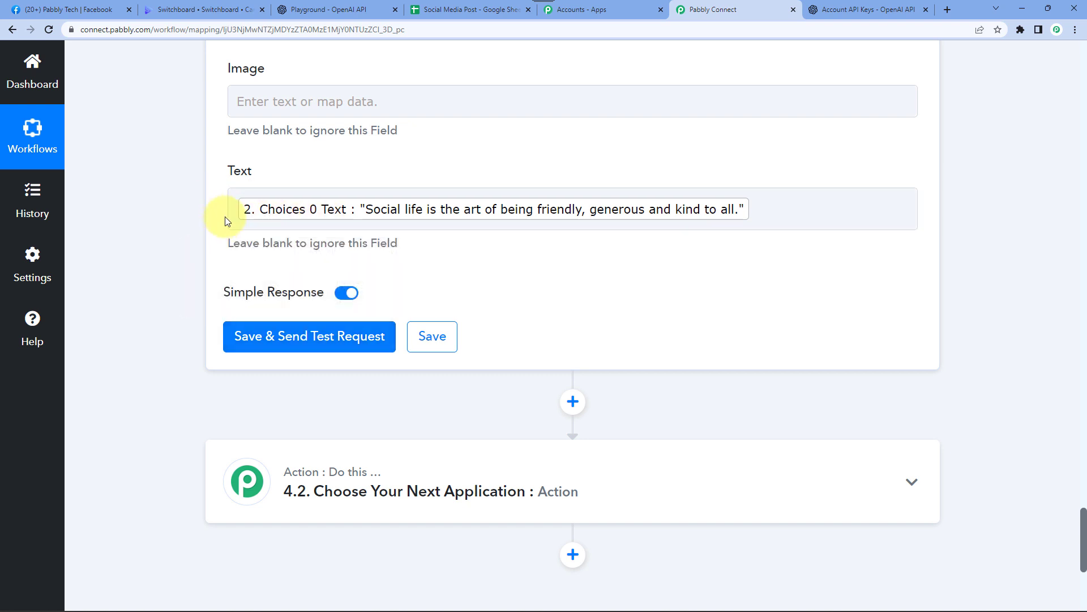
{"action": "scroll", "coordinate": [163, 284], "scroll_direction": "down", "scroll_amount": 1}
{"action": "left_click", "coordinate": [317, 291]}
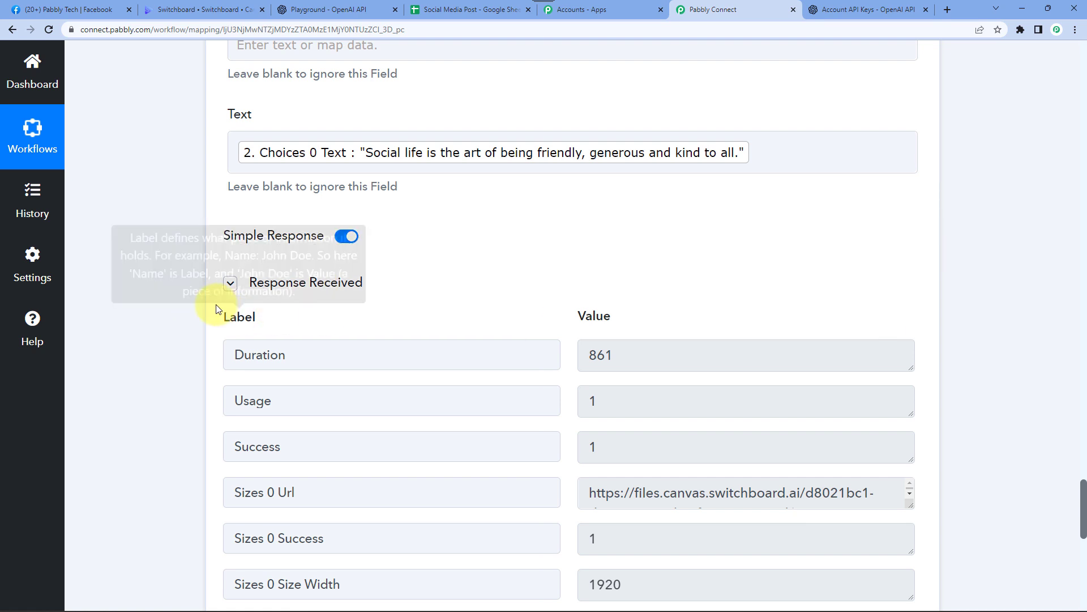
Copy the Sizes 0 Url from the response, view the generated image in a new browser tab, and return to the workflow.
{"action": "scroll", "coordinate": [164, 310], "scroll_direction": "down", "scroll_amount": 4}
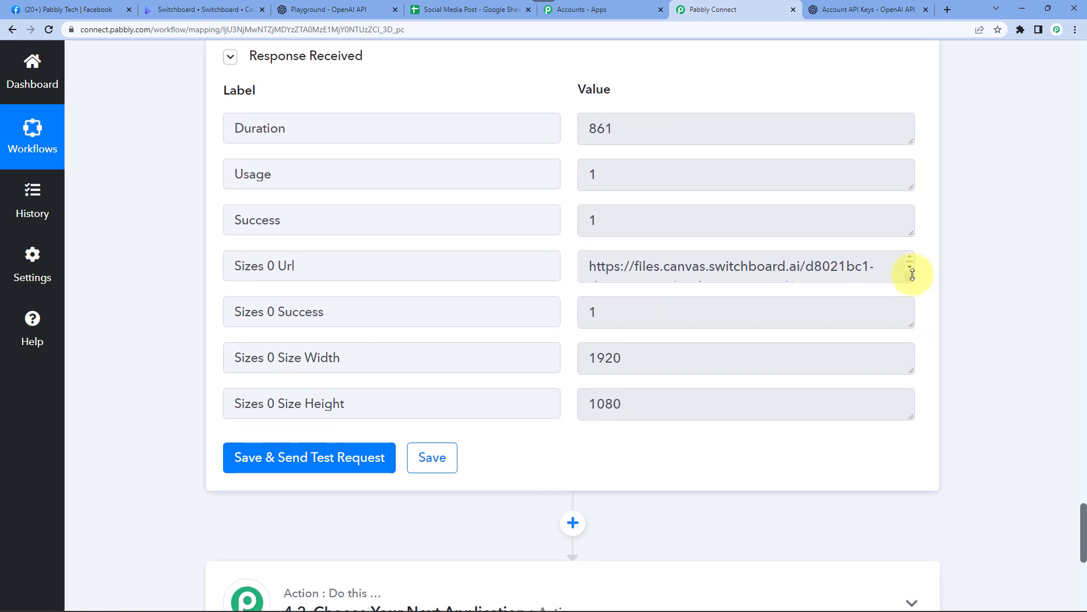
{"action": "left_click_drag", "start_coordinate": [911, 287], "coordinate": [905, 364]}
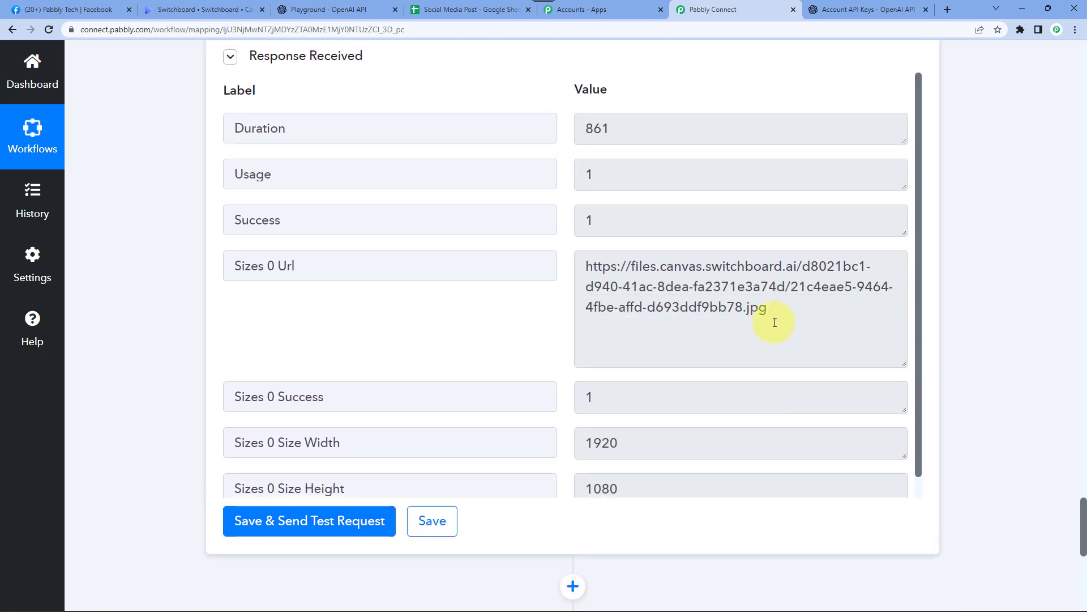
{"action": "left_click_drag", "start_coordinate": [775, 322], "coordinate": [527, 247]}
{"action": "key", "text": "ctrl+c"}
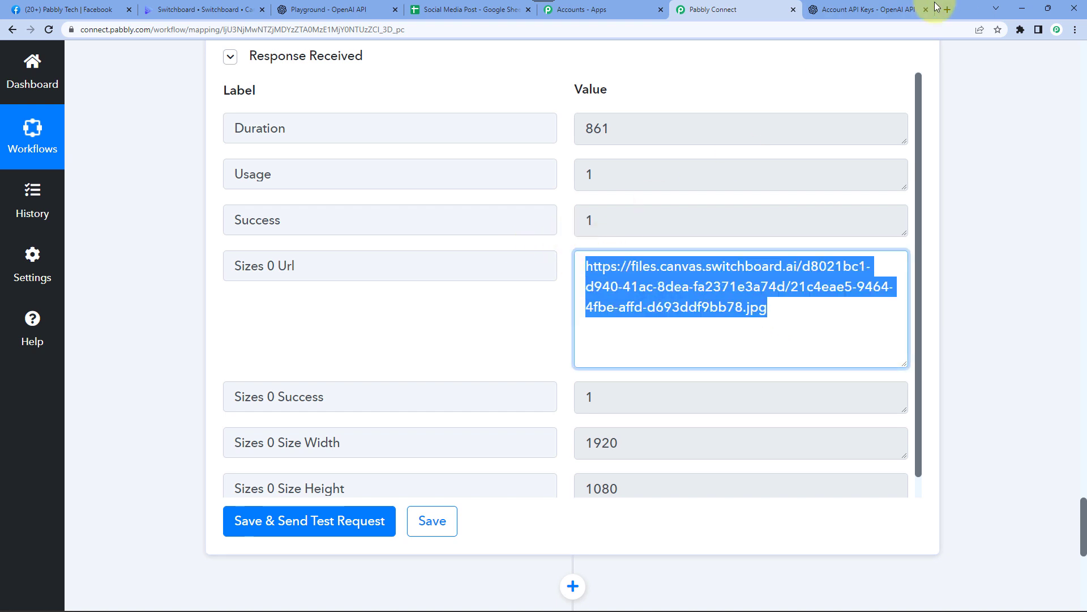
{"action": "left_click", "coordinate": [948, 10]}
{"action": "key", "text": "ctrl+v"}
{"action": "key", "text": "Return"}
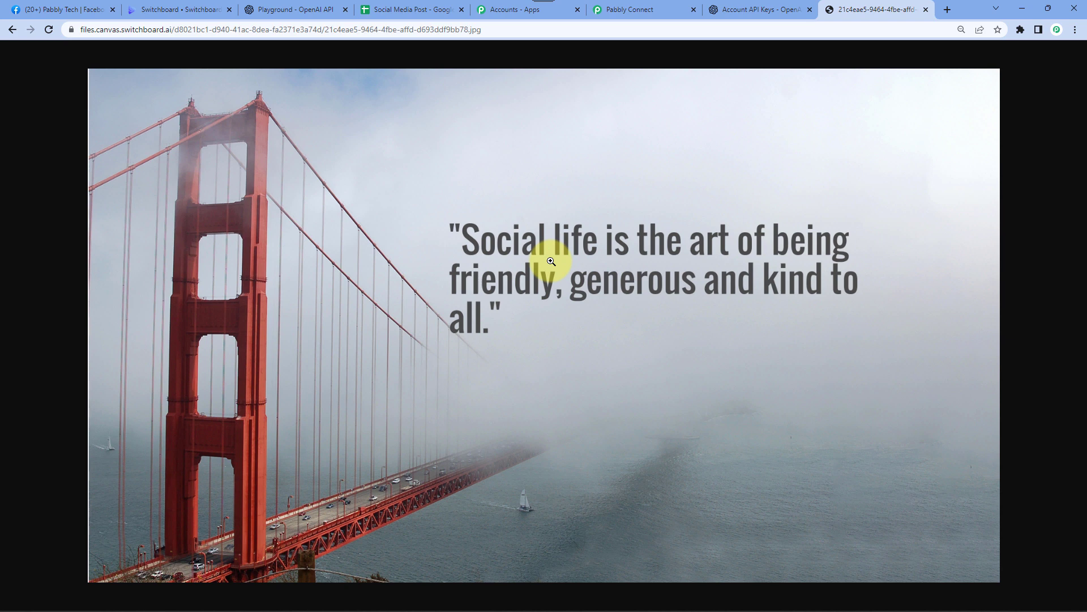
{"action": "left_click", "coordinate": [645, 4]}
{"action": "left_click", "coordinate": [732, 303]}
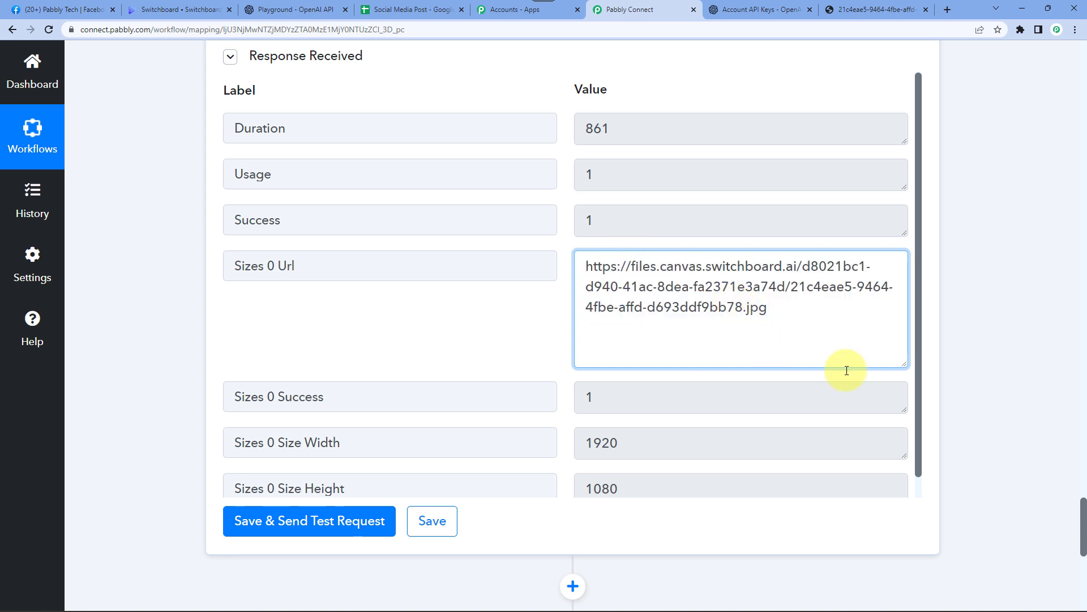
{"action": "left_click_drag", "start_coordinate": [904, 361], "coordinate": [898, 315]}
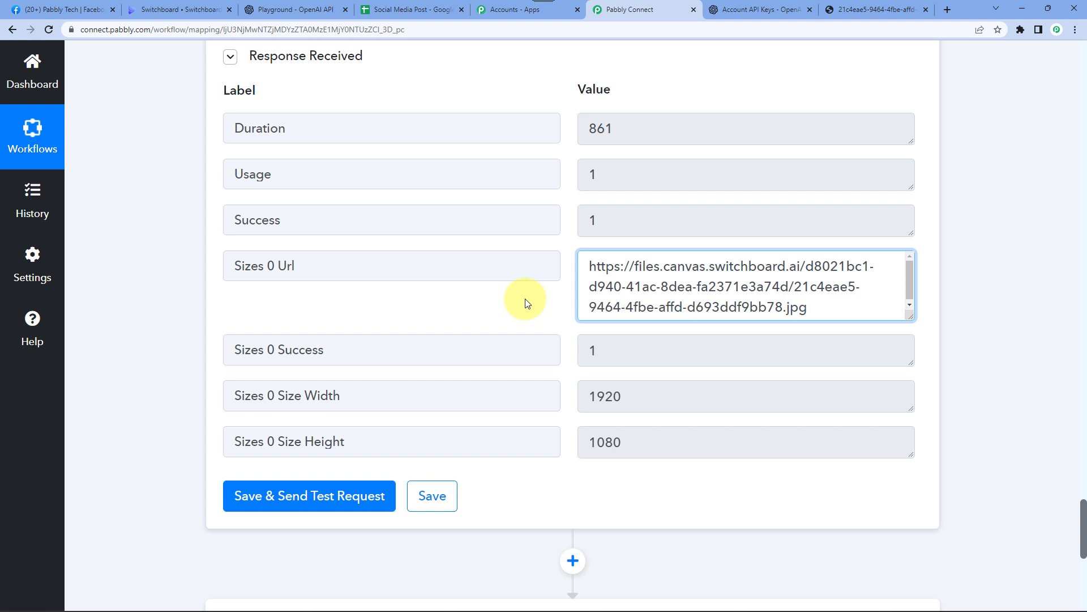
Set the workflow's next action to Facebook Pages with the Create Page Photo action event.
{"action": "scroll", "coordinate": [525, 302], "scroll_direction": "down", "scroll_amount": 5}
{"action": "left_click", "coordinate": [493, 365]}
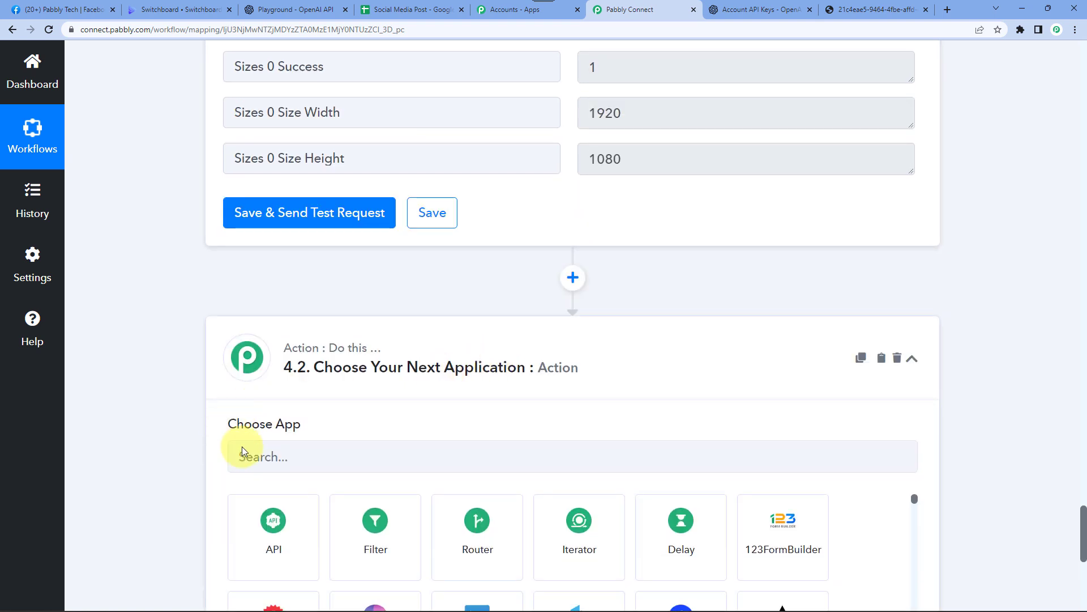
{"action": "left_click", "coordinate": [335, 459]}
{"action": "type", "text": "face"}
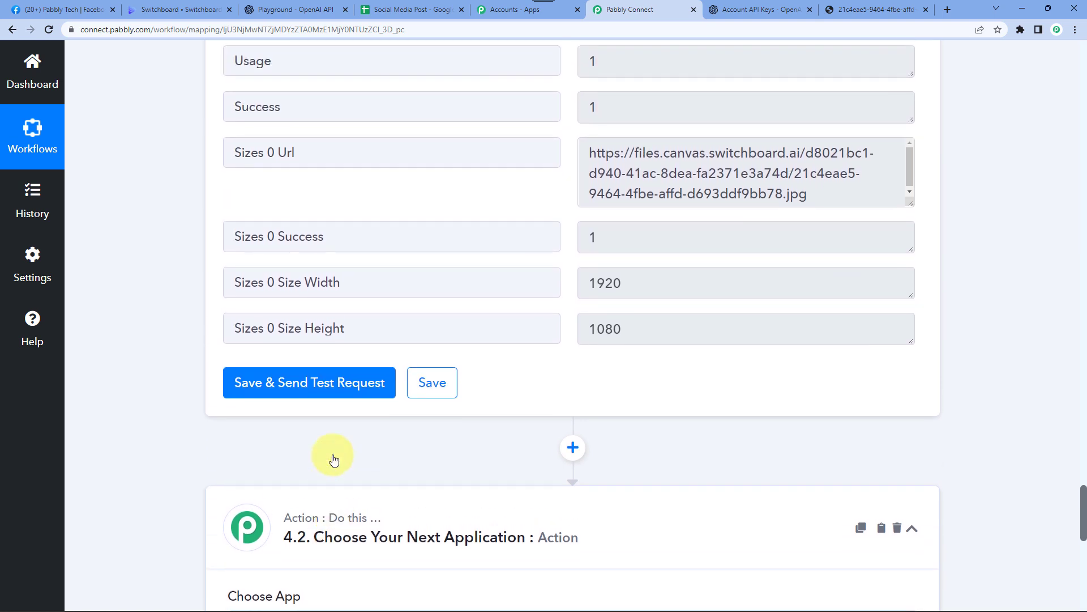
{"action": "scroll", "coordinate": [334, 453], "scroll_direction": "down", "scroll_amount": 5}
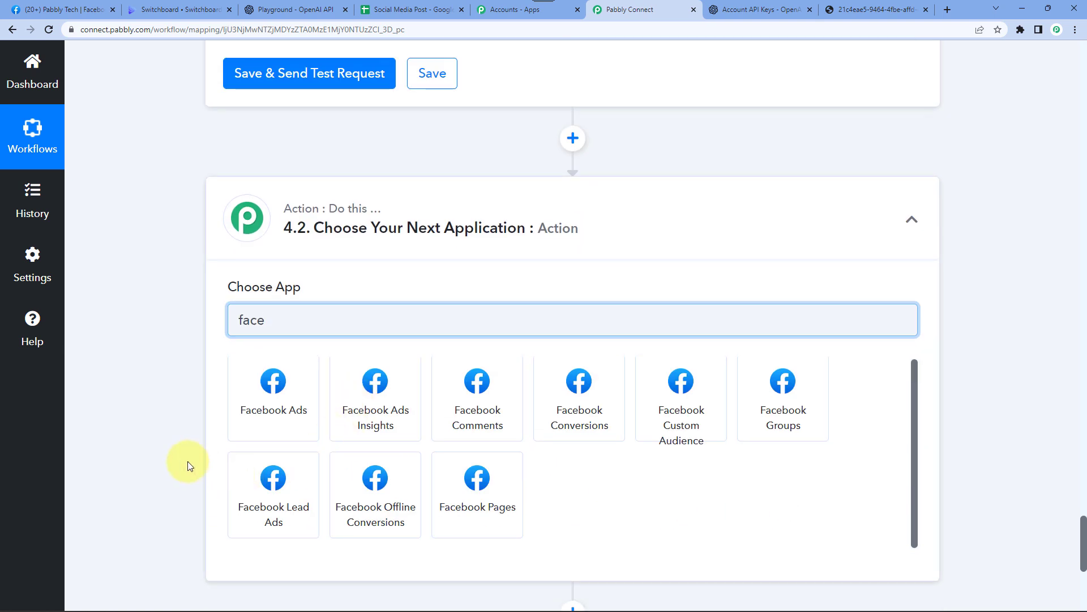
{"action": "scroll", "coordinate": [173, 450], "scroll_direction": "down", "scroll_amount": 2}
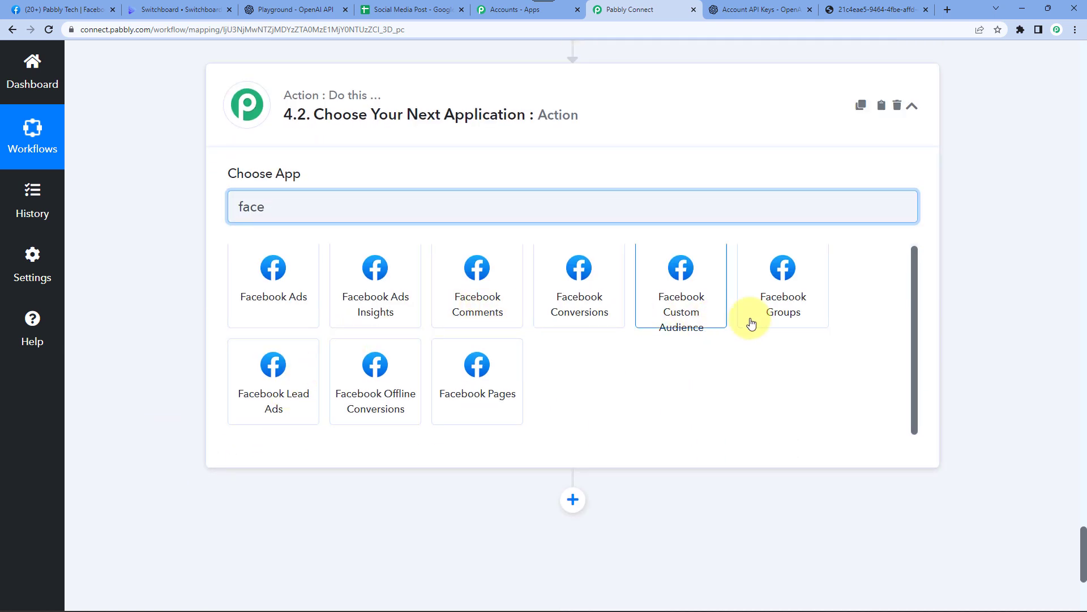
{"action": "left_click", "coordinate": [476, 388]}
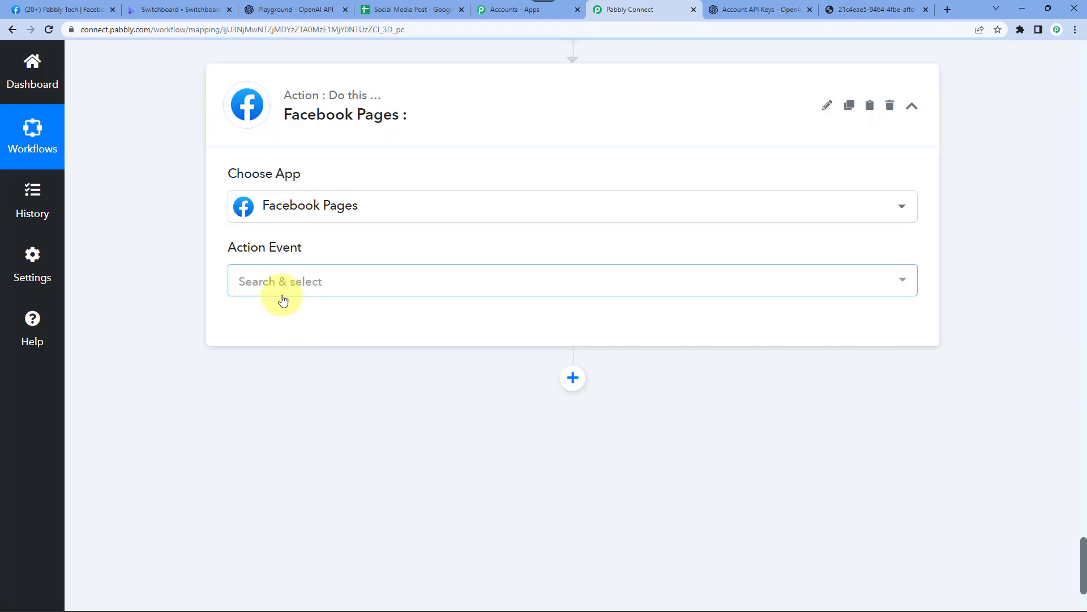
{"action": "left_click", "coordinate": [292, 283]}
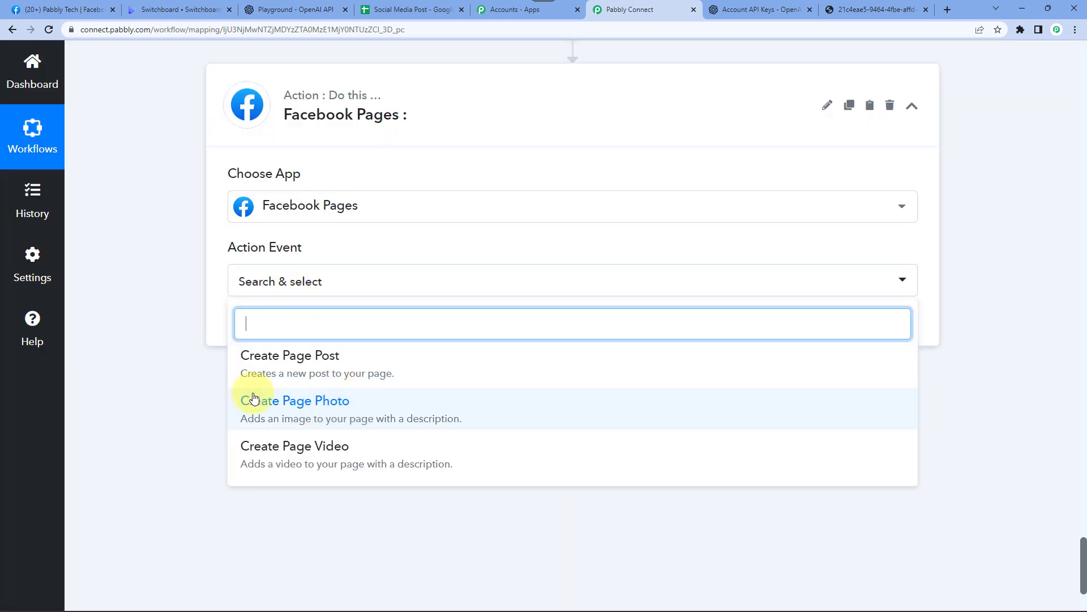
{"action": "left_click", "coordinate": [347, 413]}
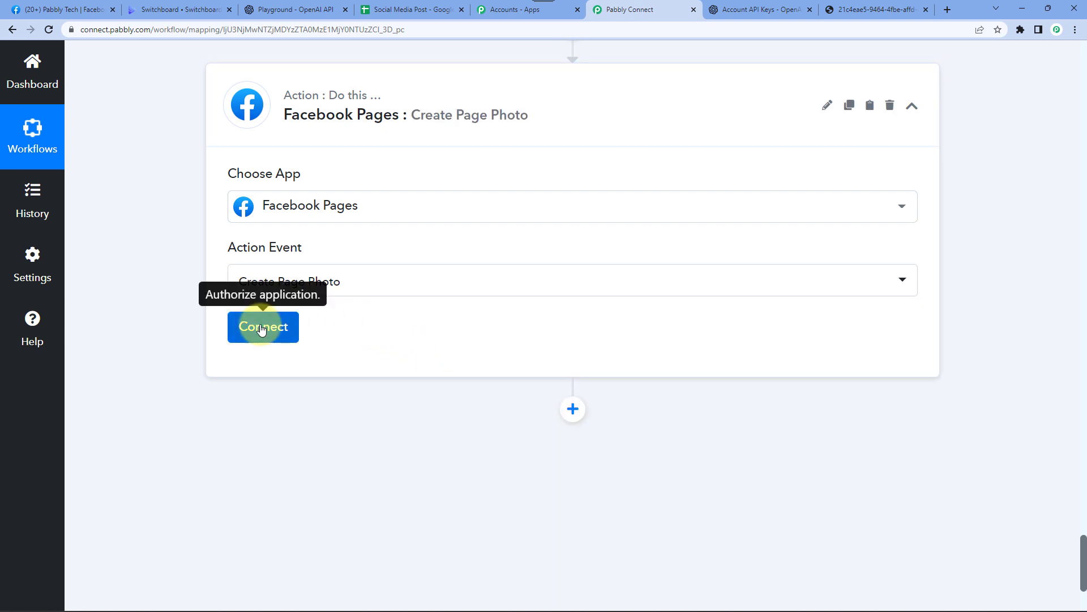
Add a new Facebook Pages connection and enlarge its Facebook login window.
{"action": "left_click", "coordinate": [261, 328]}
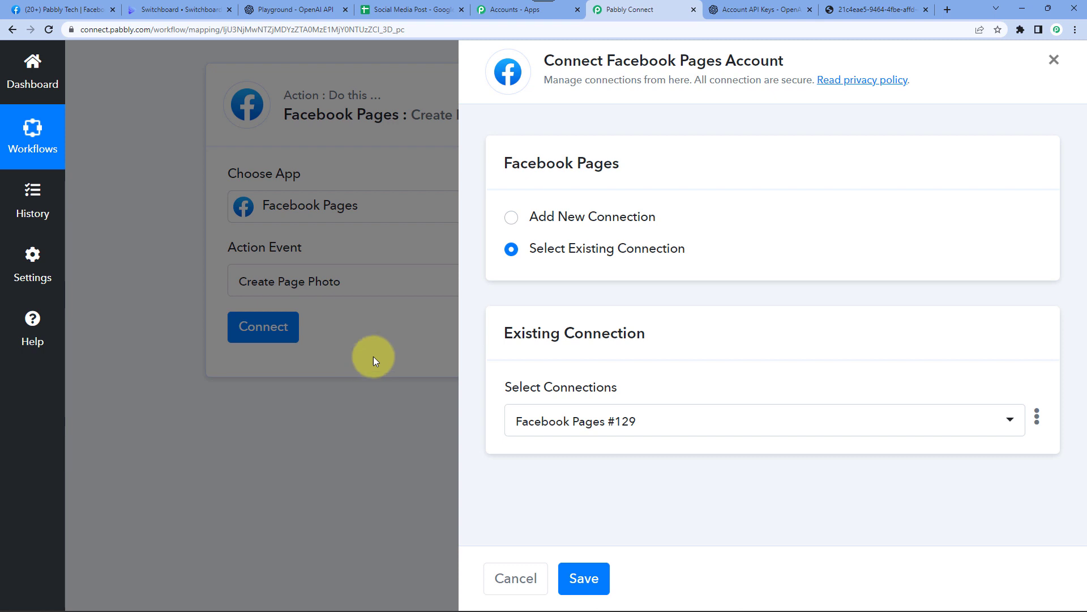
{"action": "left_click", "coordinate": [585, 217]}
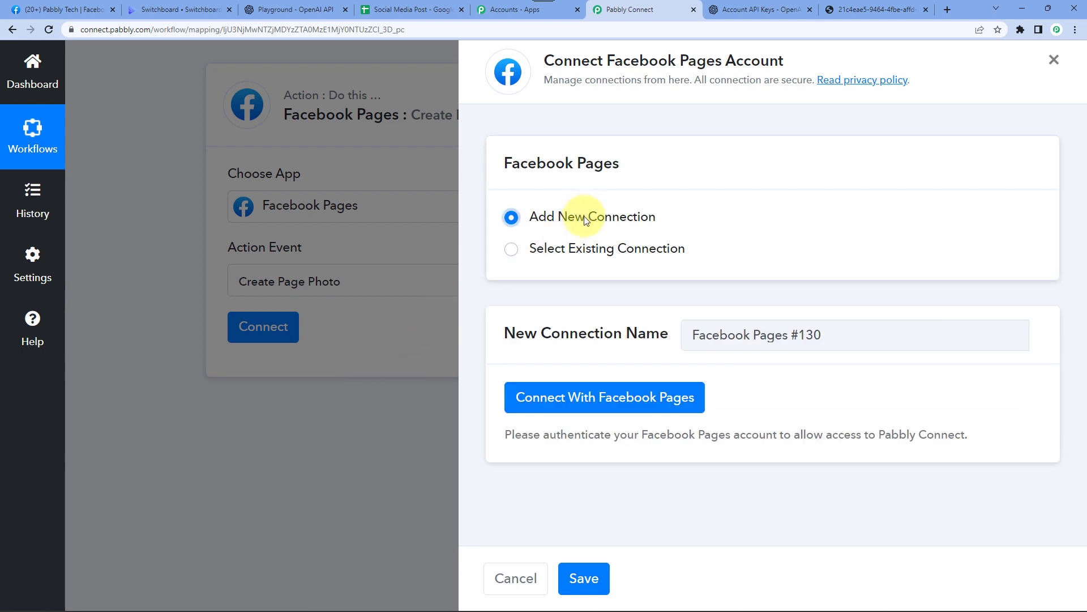
{"action": "left_click", "coordinate": [555, 399]}
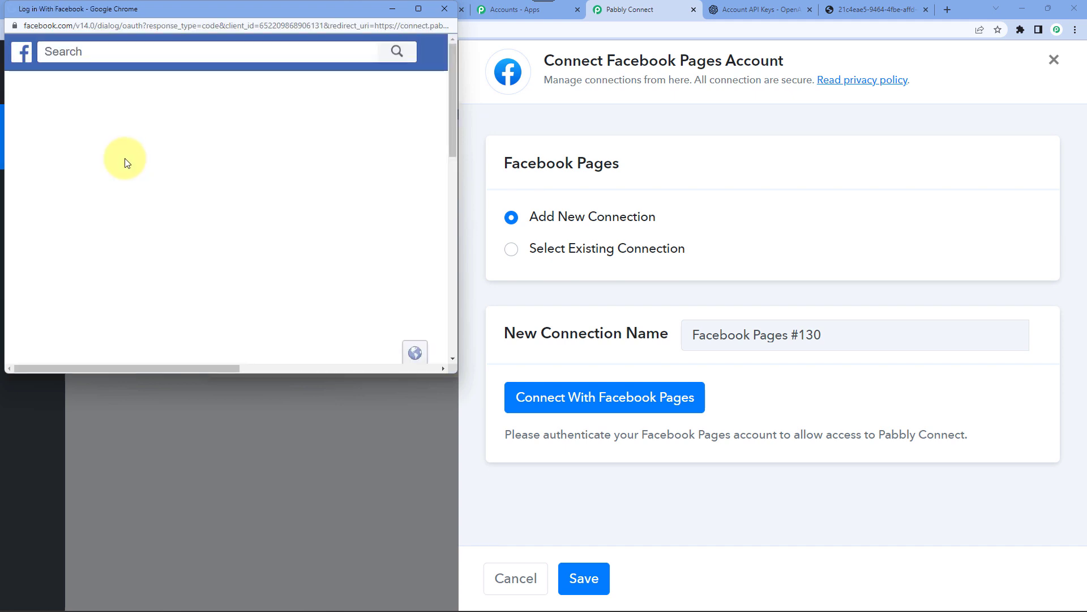
{"action": "scroll", "coordinate": [163, 183], "scroll_direction": "down", "scroll_amount": 5}
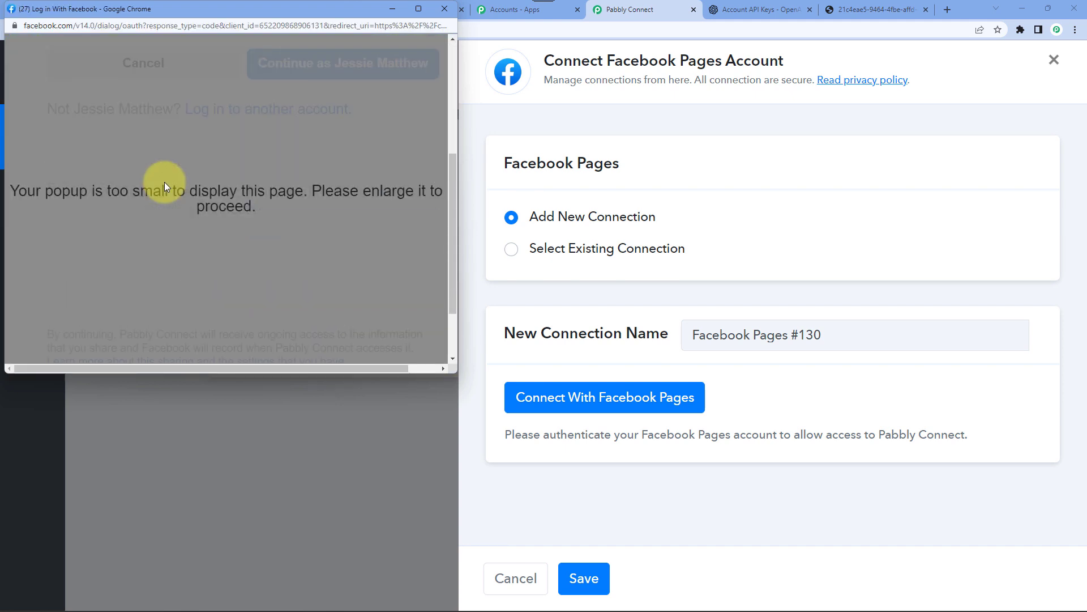
{"action": "scroll", "coordinate": [344, 149], "scroll_direction": "up", "scroll_amount": 2}
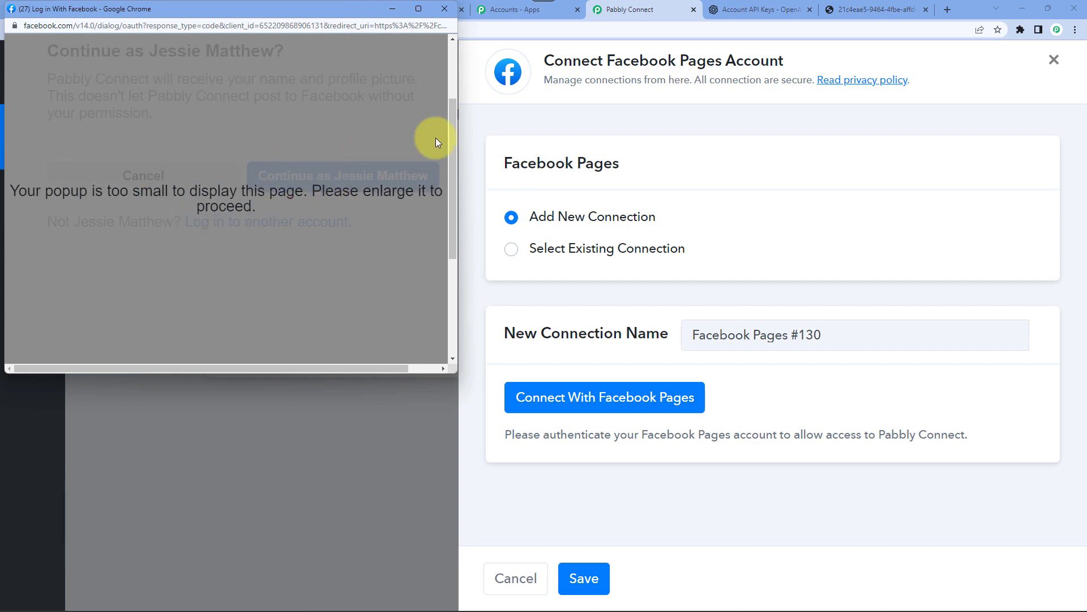
{"action": "left_click", "coordinate": [410, 12]}
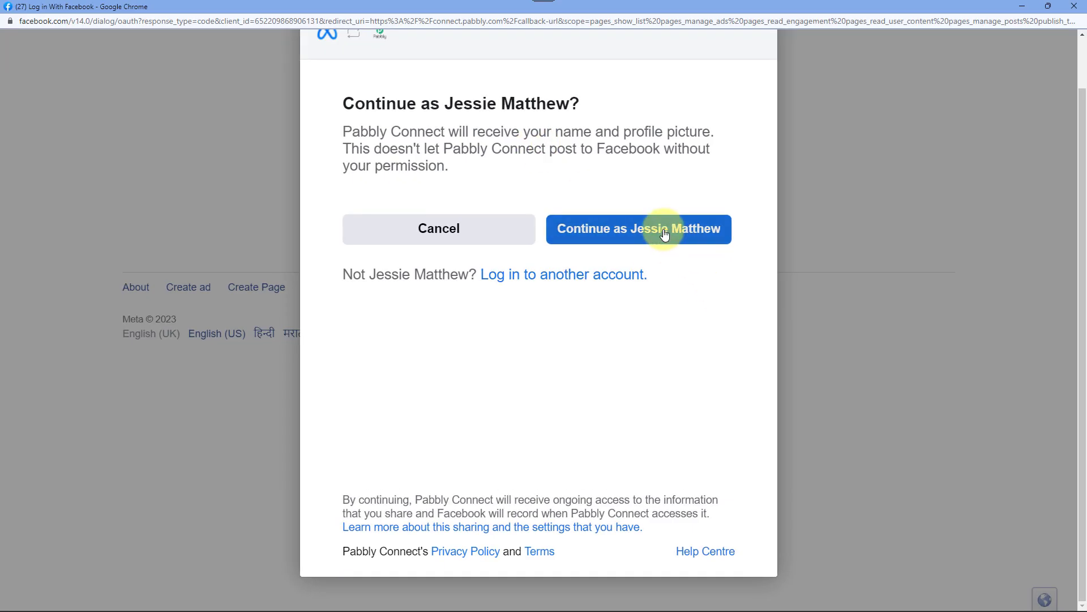
Authorize Pabbly Connect with the signed-in Facebook account, keeping all pages and permissions selected.
{"action": "left_click", "coordinate": [665, 234]}
{"action": "left_click", "coordinate": [694, 511]}
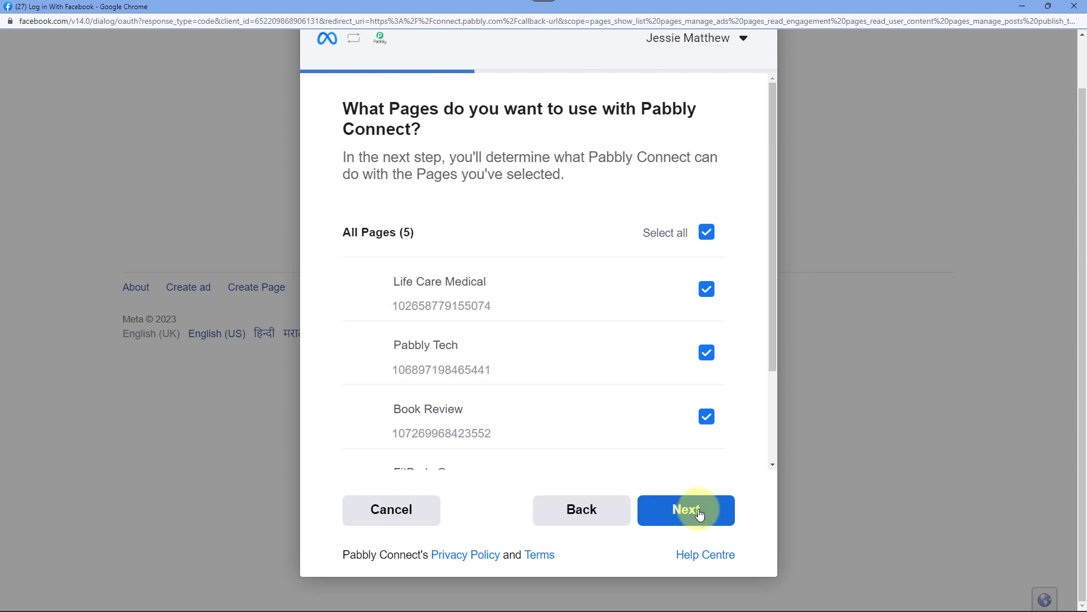
{"action": "left_click", "coordinate": [687, 513]}
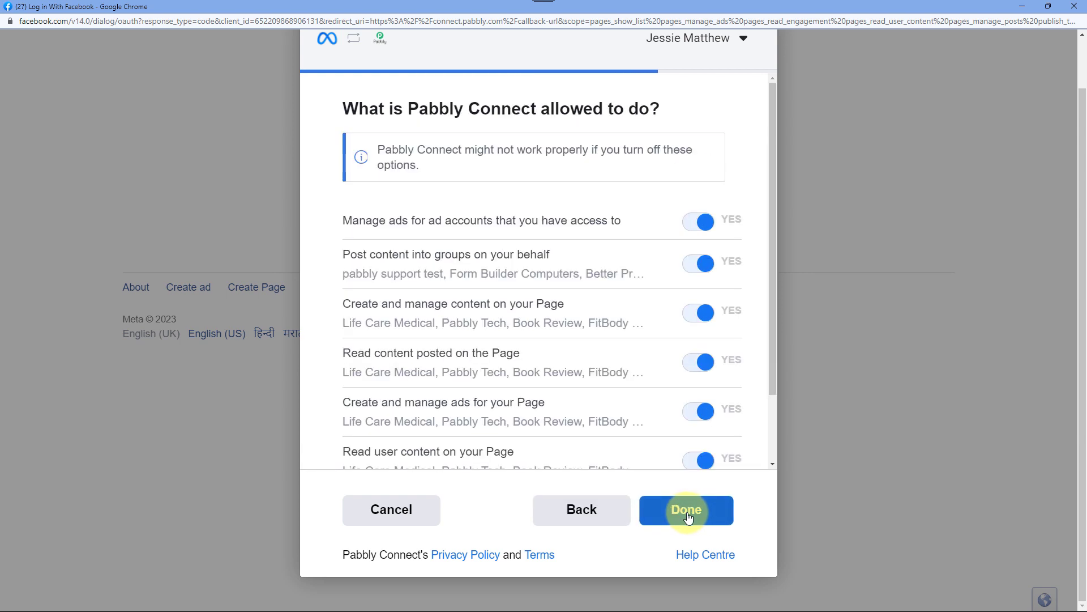
{"action": "left_click", "coordinate": [687, 513]}
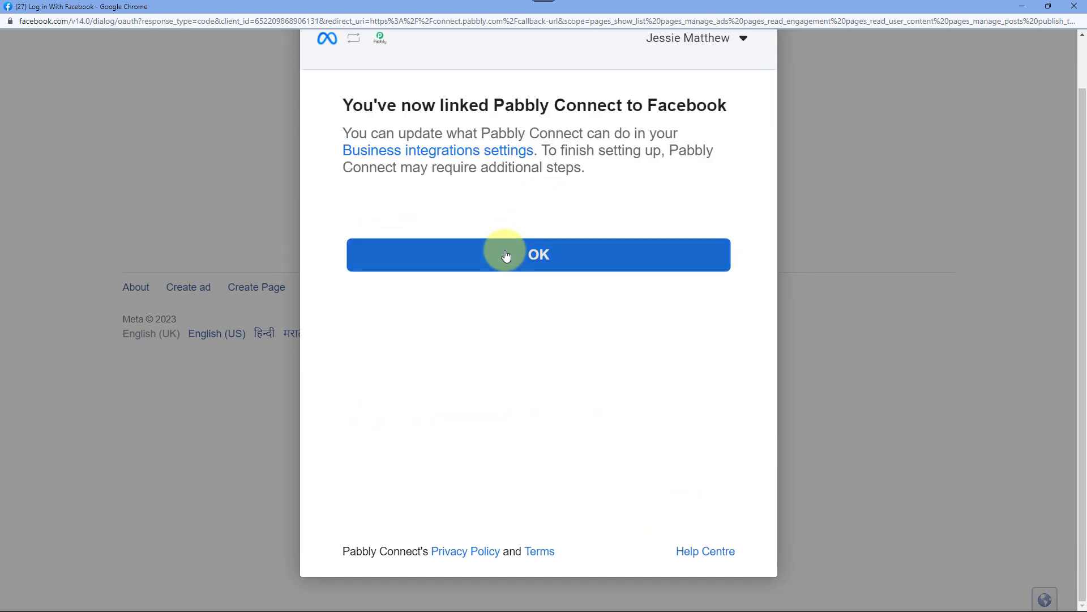
{"action": "left_click", "coordinate": [506, 255]}
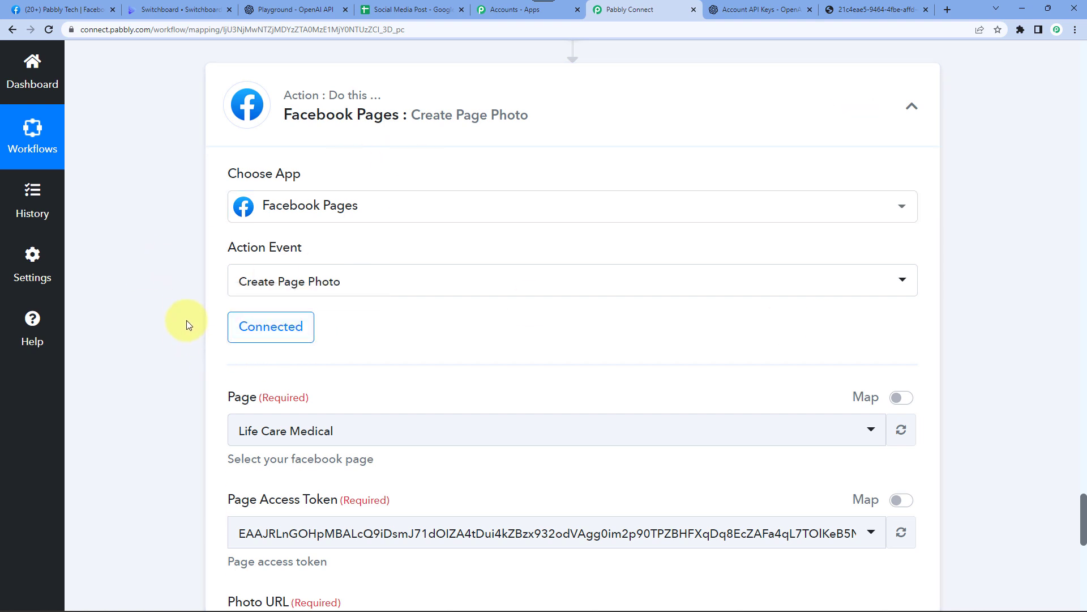
Select Pabbly Tech as the Facebook page for the Create Page Photo action.
{"action": "scroll", "coordinate": [185, 308], "scroll_direction": "down", "scroll_amount": 3}
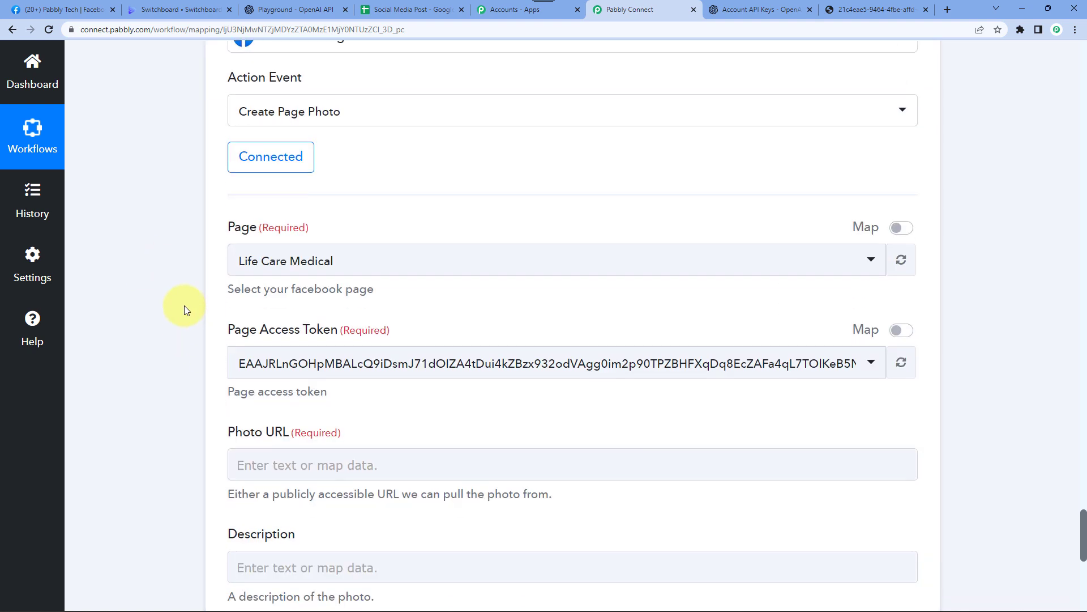
{"action": "double_click", "coordinate": [238, 231]}
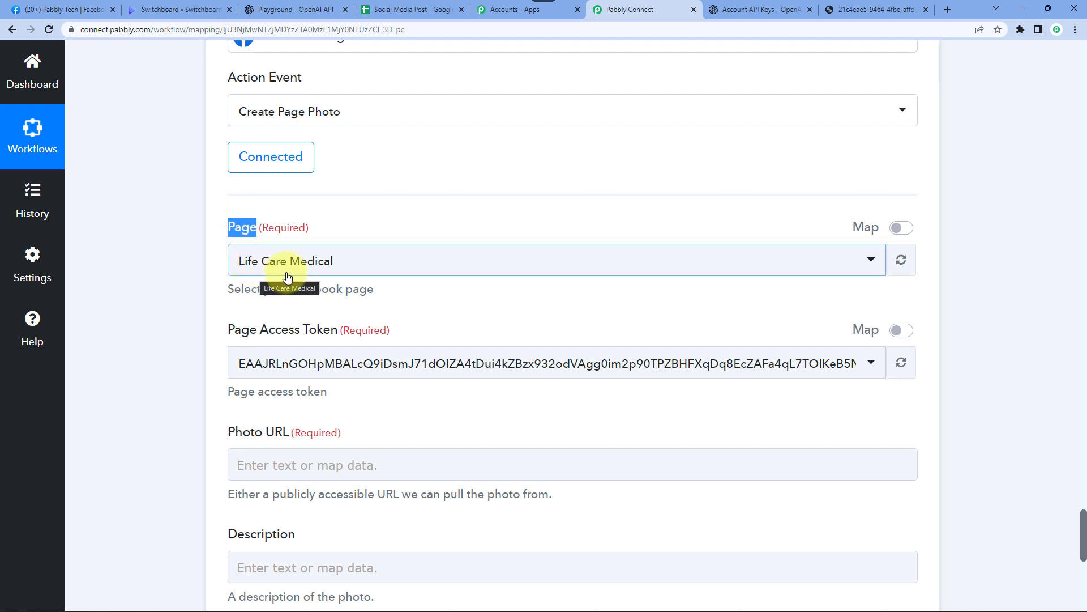
{"action": "left_click", "coordinate": [60, 9]}
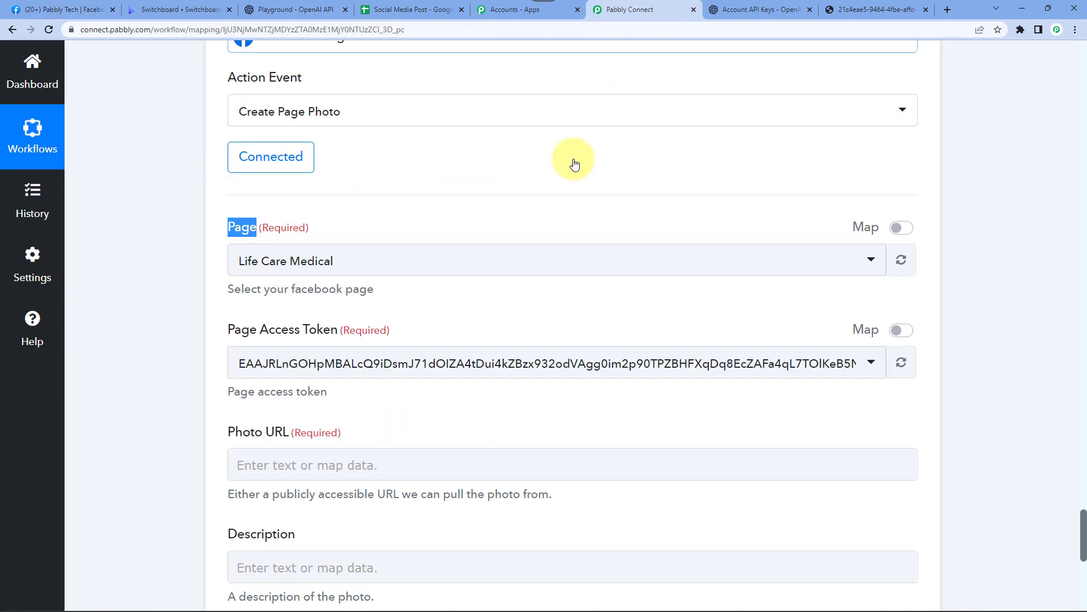
{"action": "left_click", "coordinate": [292, 261]}
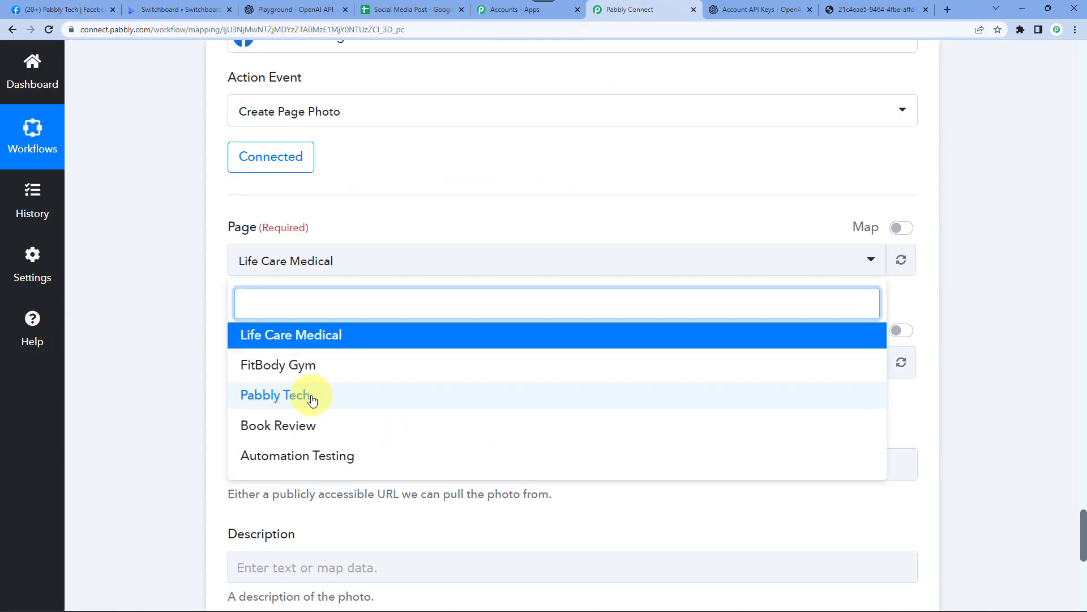
{"action": "left_click", "coordinate": [312, 400]}
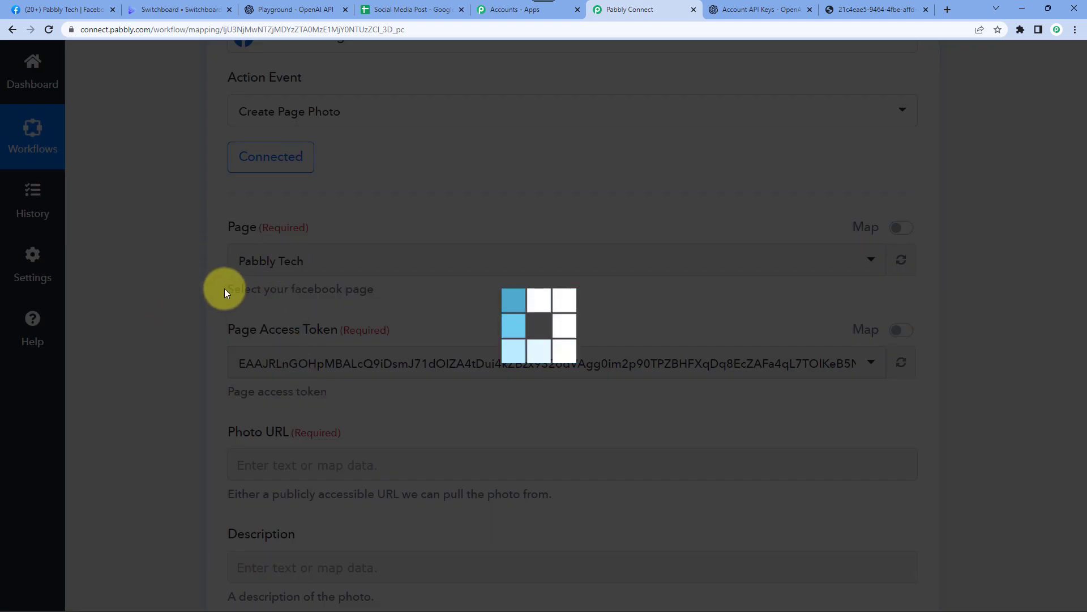
Map the Sizes 0 Url value from the Switchboard Canvas step into the Photo URL field.
{"action": "scroll", "coordinate": [185, 291], "scroll_direction": "down", "scroll_amount": 3}
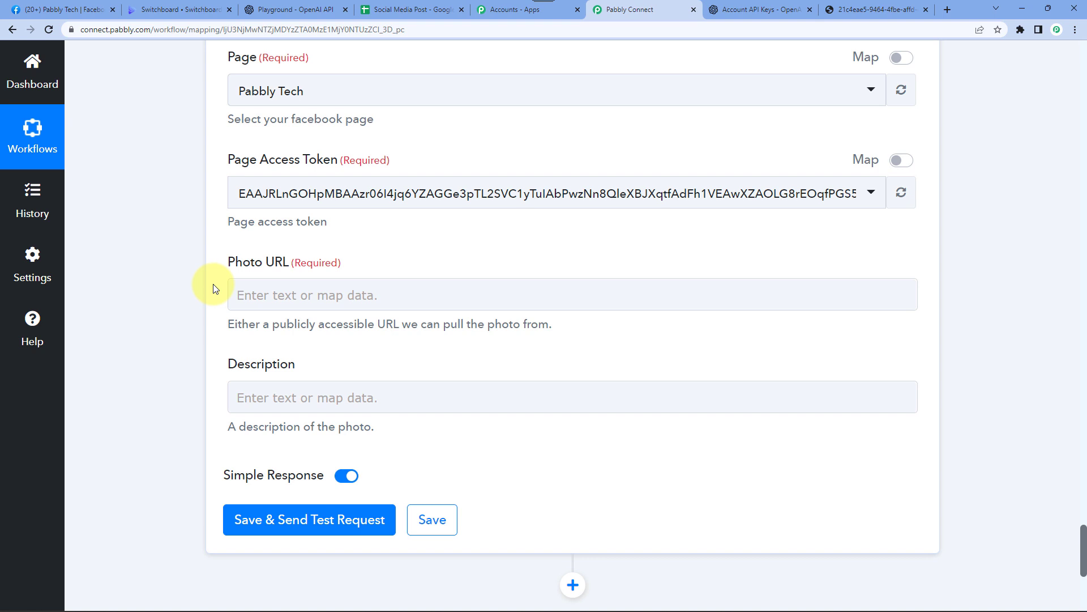
{"action": "left_click", "coordinate": [283, 299]}
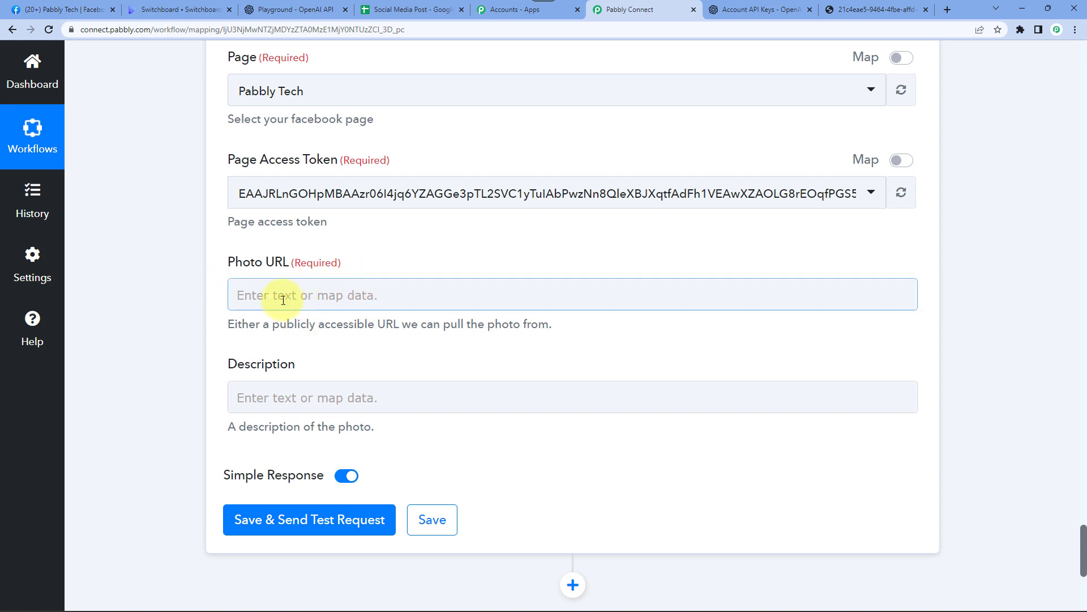
{"action": "left_click", "coordinate": [321, 295]}
{"action": "scroll", "coordinate": [175, 314], "scroll_direction": "down", "scroll_amount": 2}
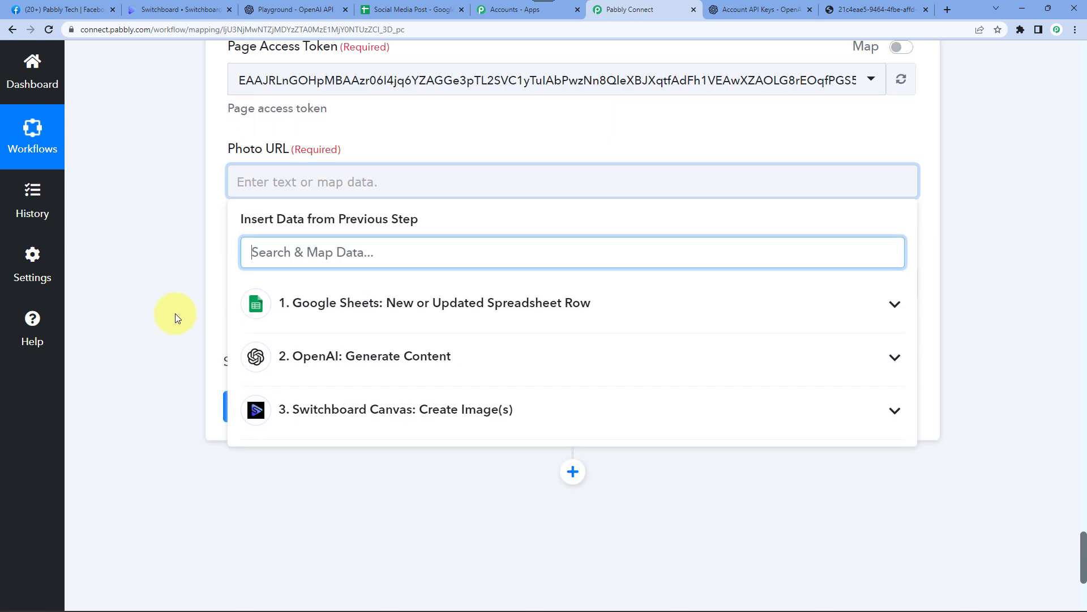
{"action": "left_click", "coordinate": [391, 413]}
{"action": "scroll", "coordinate": [154, 412], "scroll_direction": "down", "scroll_amount": 2}
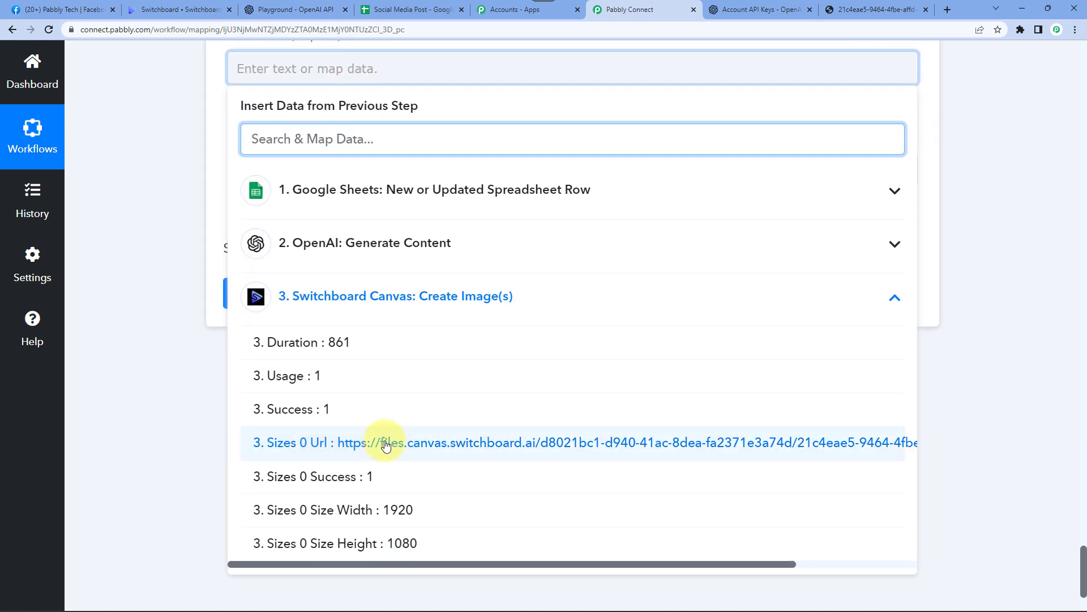
{"action": "left_click", "coordinate": [405, 445]}
{"action": "left_click", "coordinate": [184, 137]}
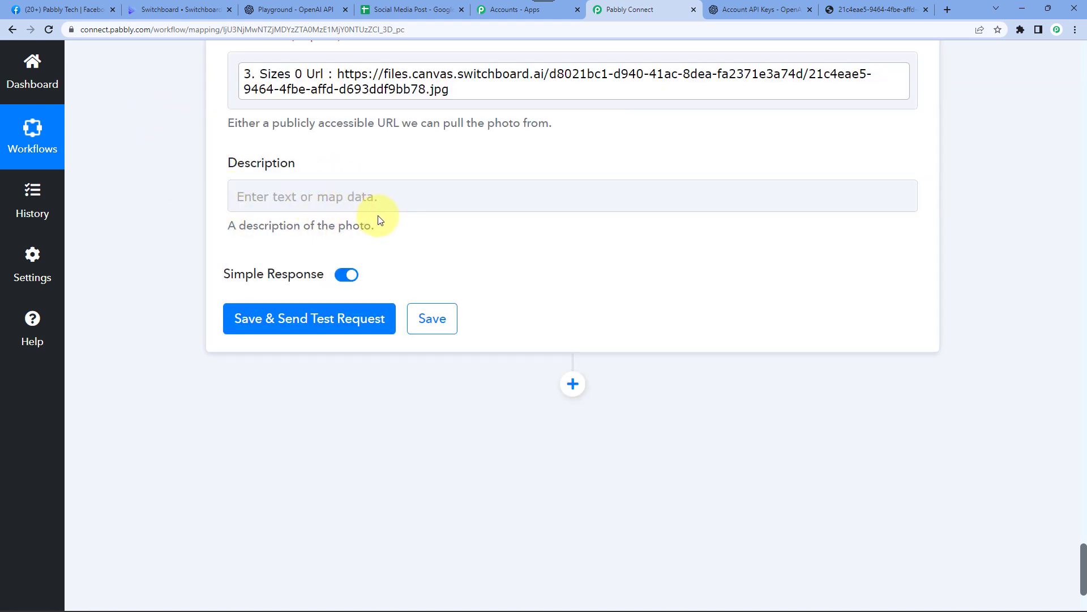
Enter "Quote of the day." as the photo's Description without mapping any earlier step's data.
{"action": "left_click", "coordinate": [327, 197]}
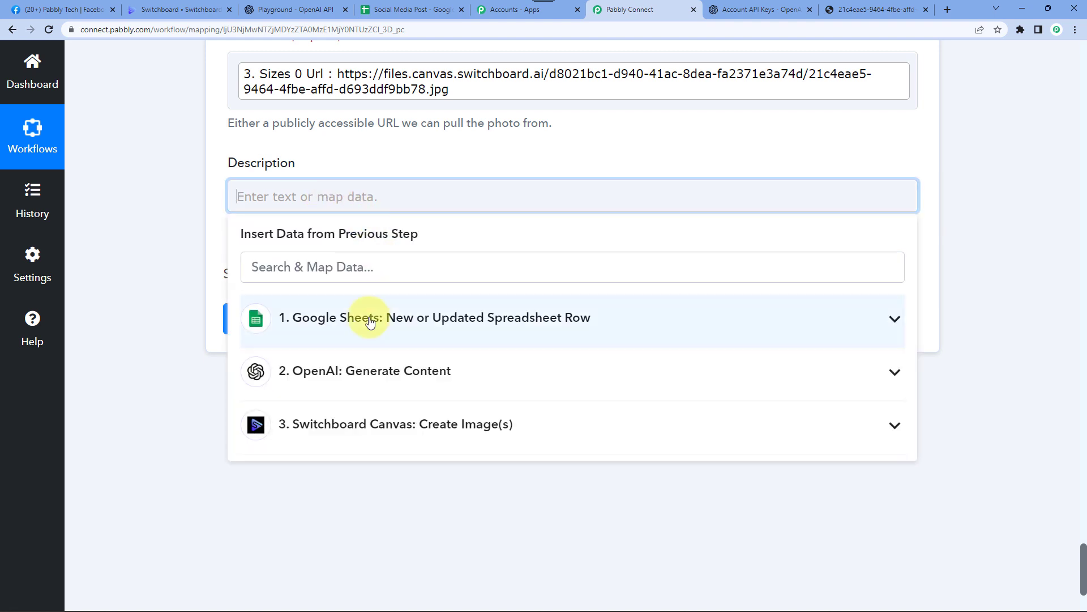
{"action": "left_click", "coordinate": [395, 379]}
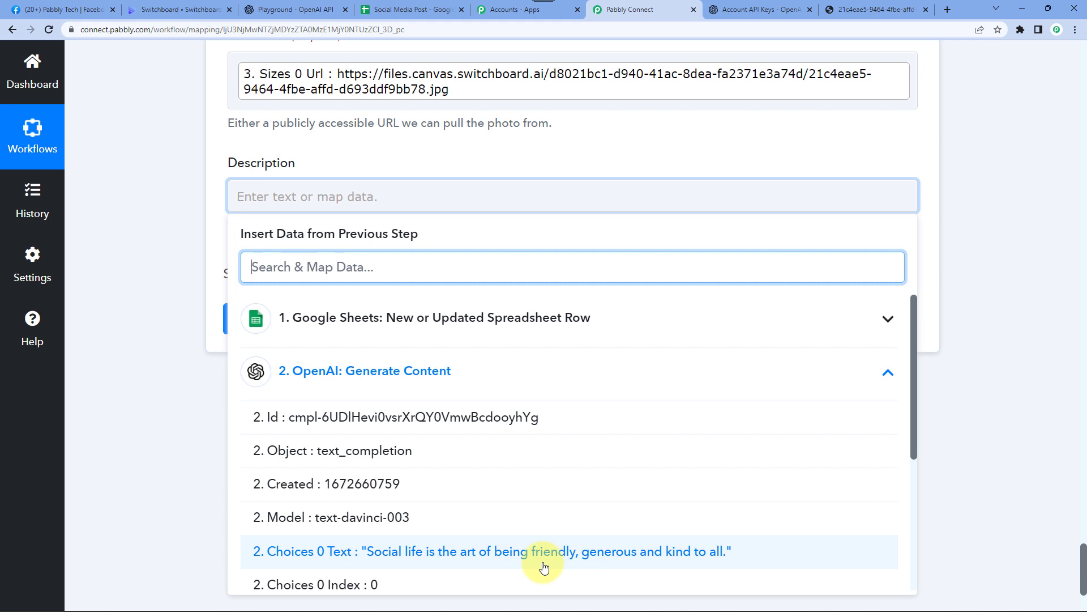
{"action": "left_click", "coordinate": [217, 205]}
{"action": "left_click", "coordinate": [283, 201]}
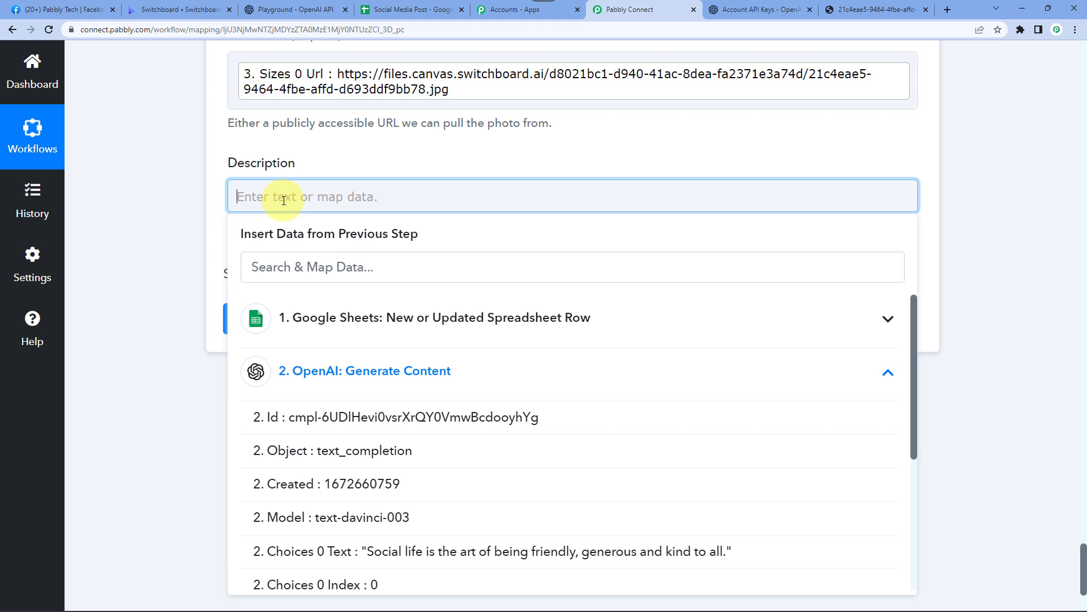
{"action": "type", "text": "Qo"}
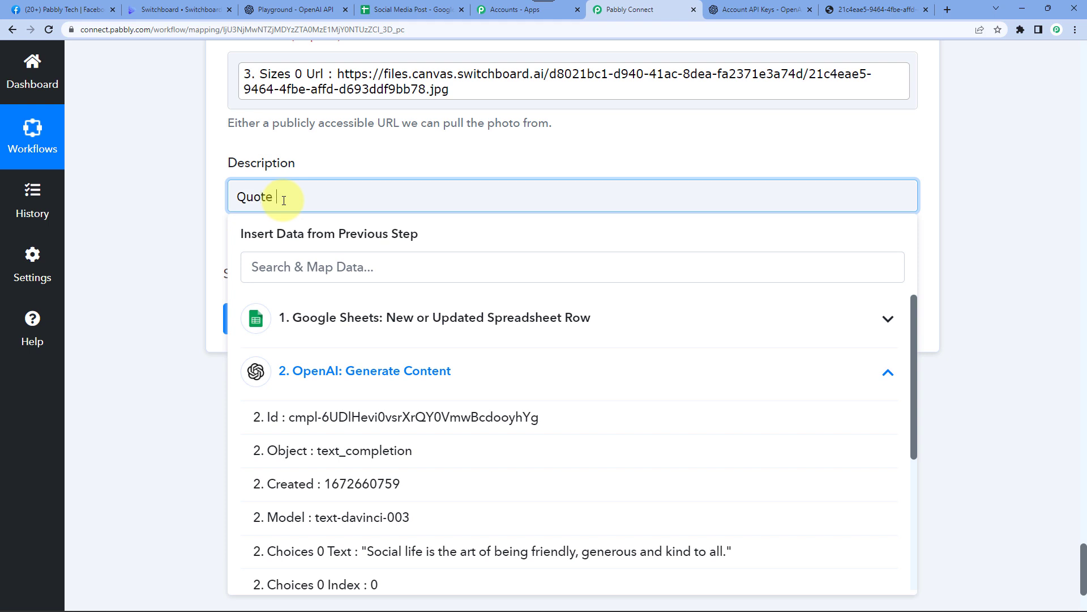
{"action": "key", "text": "Tab"}
{"action": "type", "text": "the"}
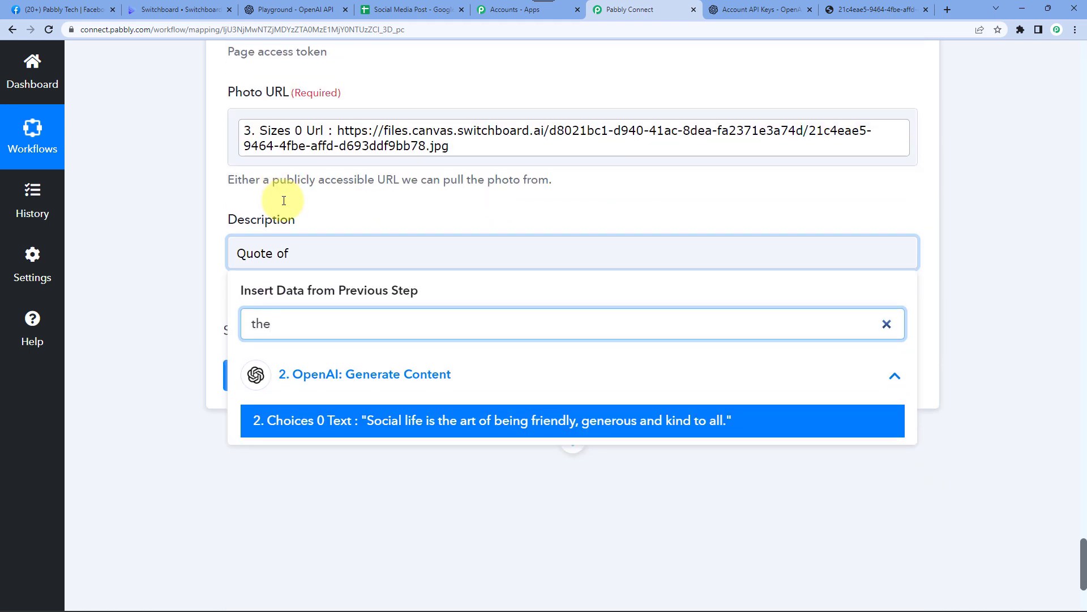
{"action": "key", "text": "ctrl+x"}
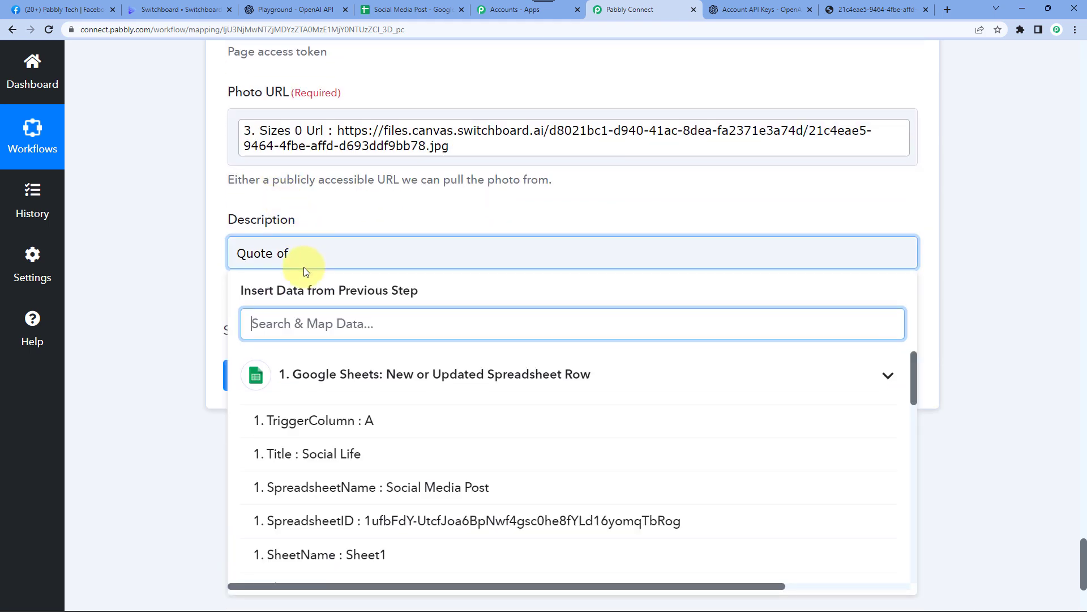
{"action": "left_click", "coordinate": [313, 253]}
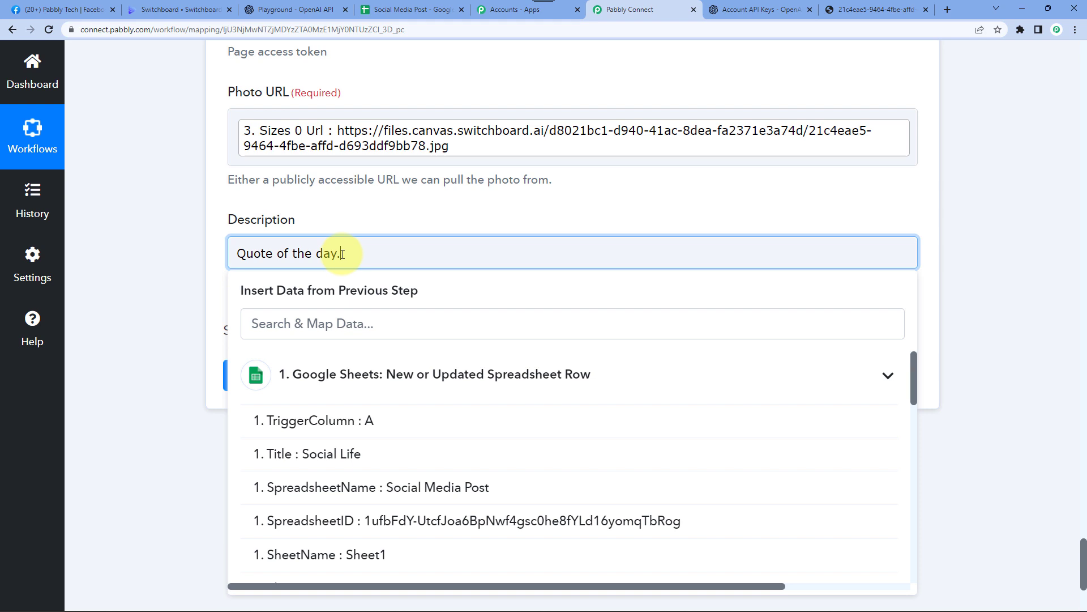
{"action": "left_click", "coordinate": [159, 254]}
{"action": "left_click", "coordinate": [272, 252]}
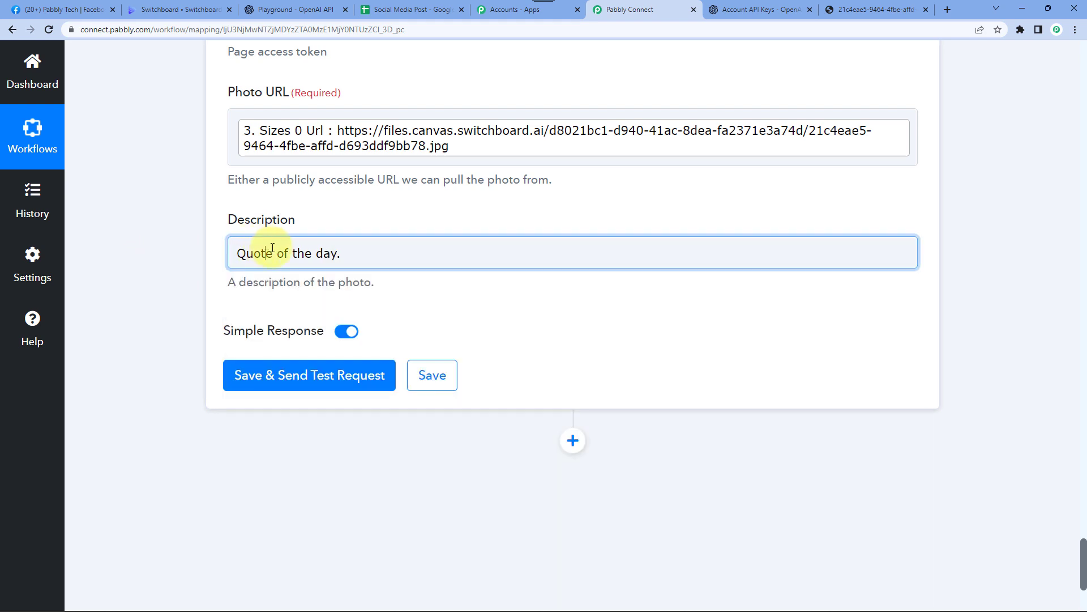
{"action": "left_click_drag", "start_coordinate": [391, 253], "coordinate": [206, 257]}
{"action": "left_click", "coordinate": [204, 262]}
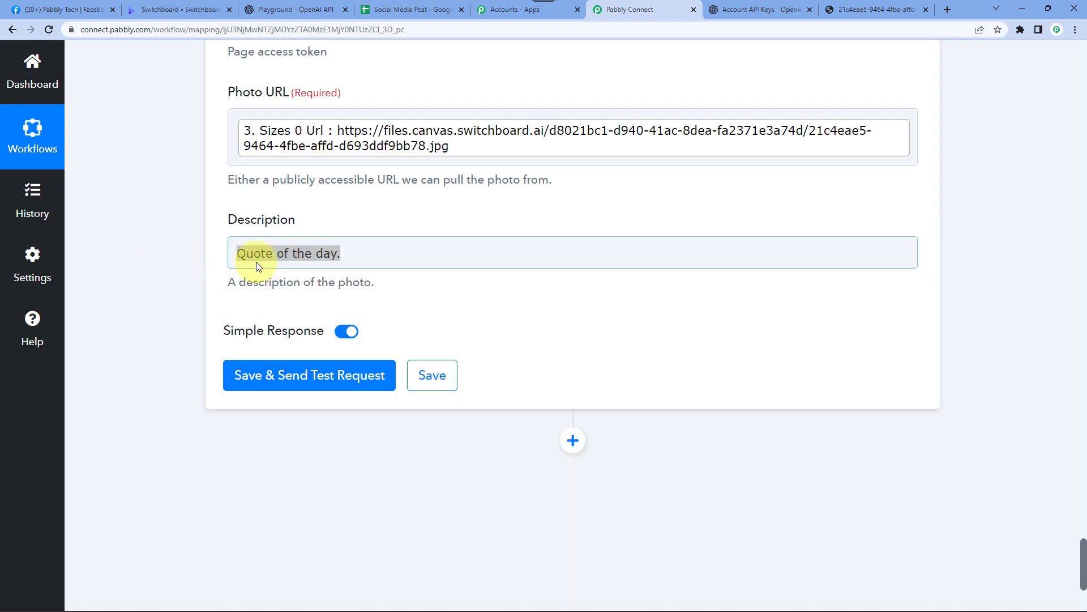
{"action": "left_click", "coordinate": [255, 262]}
{"action": "left_click", "coordinate": [196, 250]}
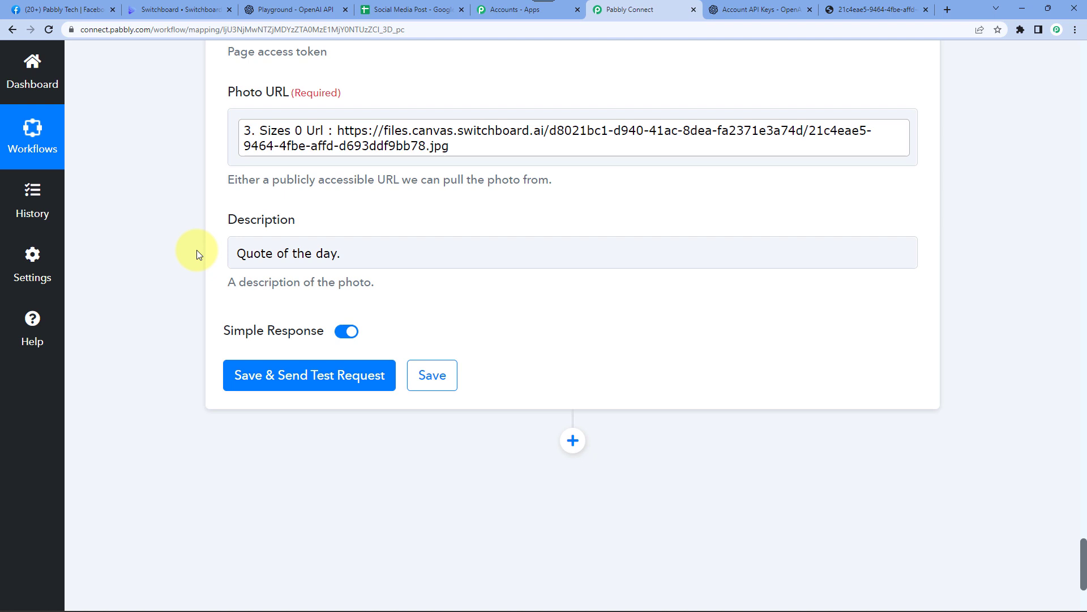
Check the existing posts on the Pabbly Tech Facebook page, and save and send the test request for the Create Page Photo action.
{"action": "scroll", "coordinate": [196, 250], "scroll_direction": "down", "scroll_amount": 2}
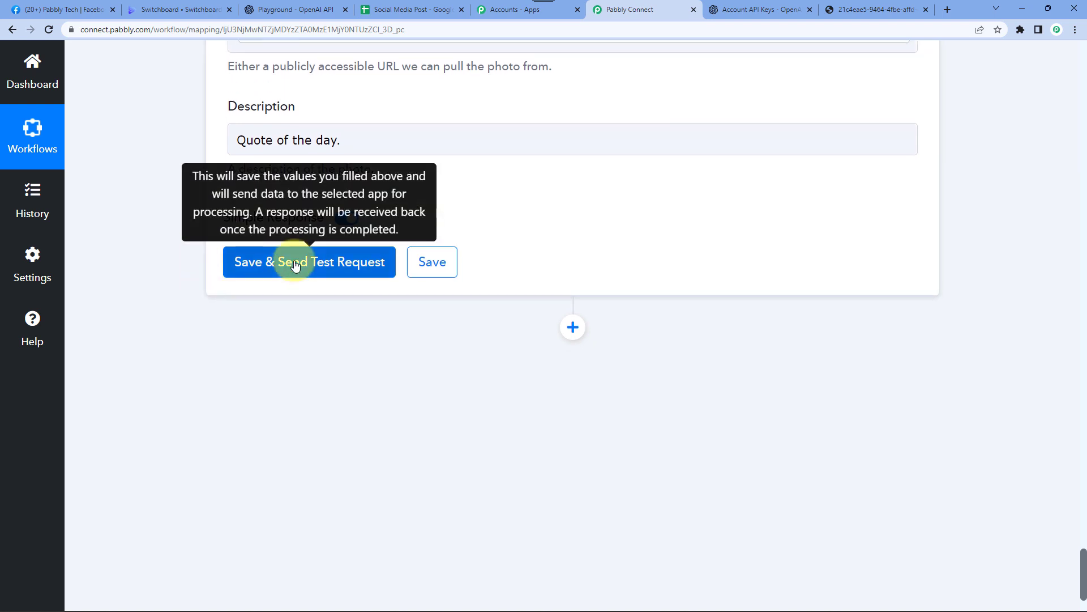
{"action": "left_click", "coordinate": [67, 10]}
{"action": "scroll", "coordinate": [672, 381], "scroll_direction": "down", "scroll_amount": 6}
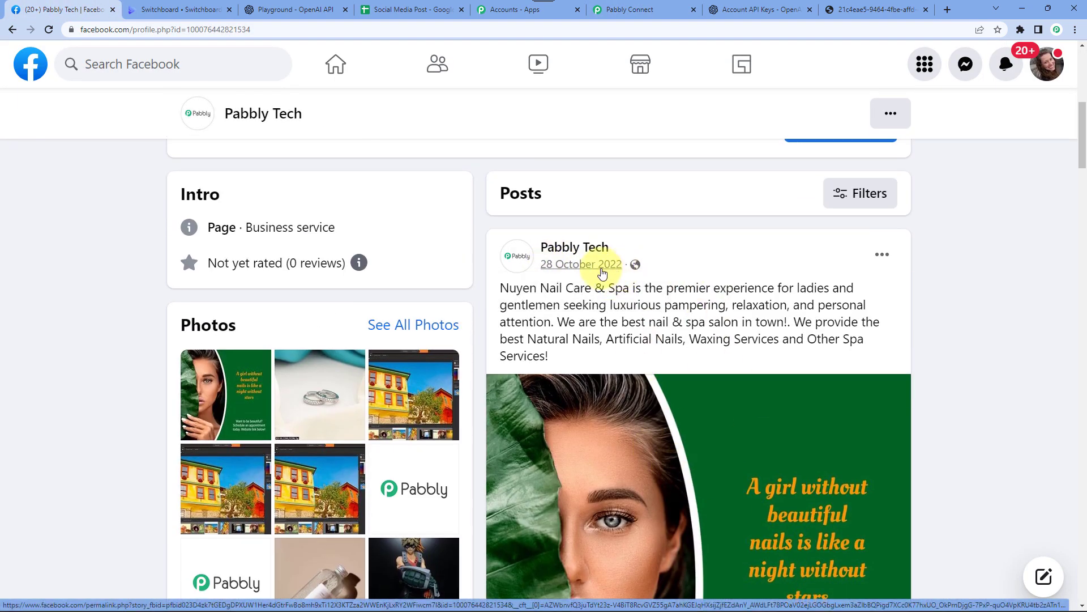
{"action": "scroll", "coordinate": [557, 273], "scroll_direction": "up", "scroll_amount": 6}
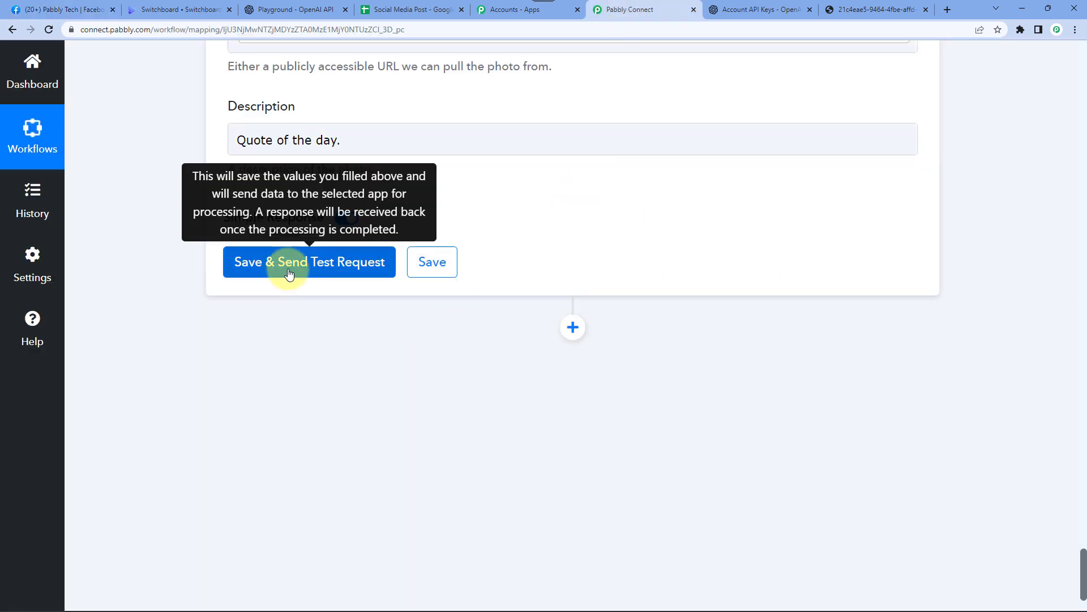
{"action": "left_click", "coordinate": [289, 273]}
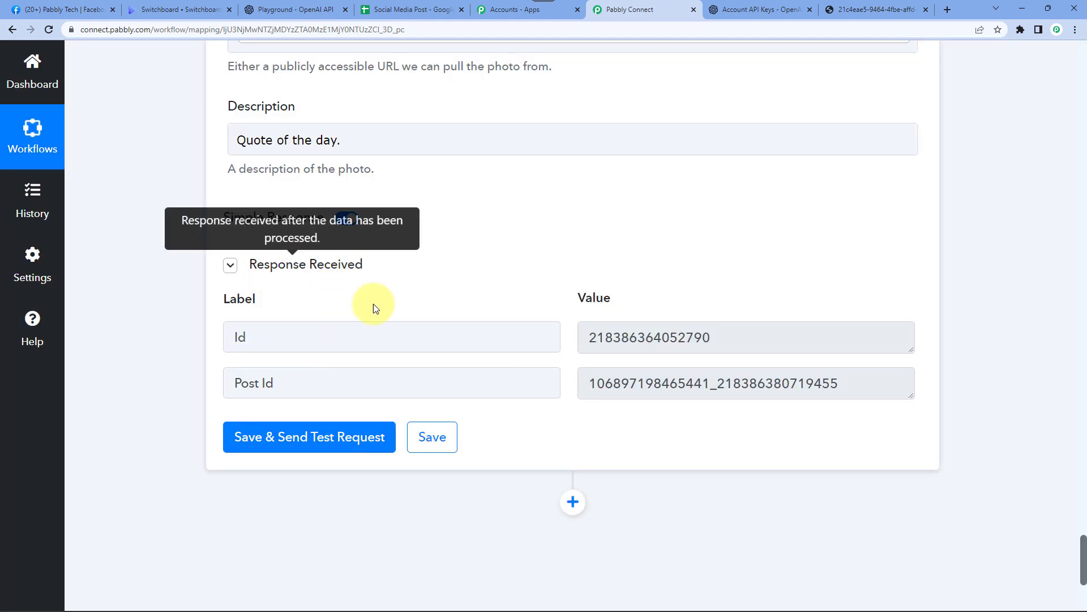
Reload the Pabbly Tech Facebook page and check the latest post's description and quote image.
{"action": "left_click", "coordinate": [80, 10]}
{"action": "scroll", "coordinate": [427, 342], "scroll_direction": "down", "scroll_amount": 5}
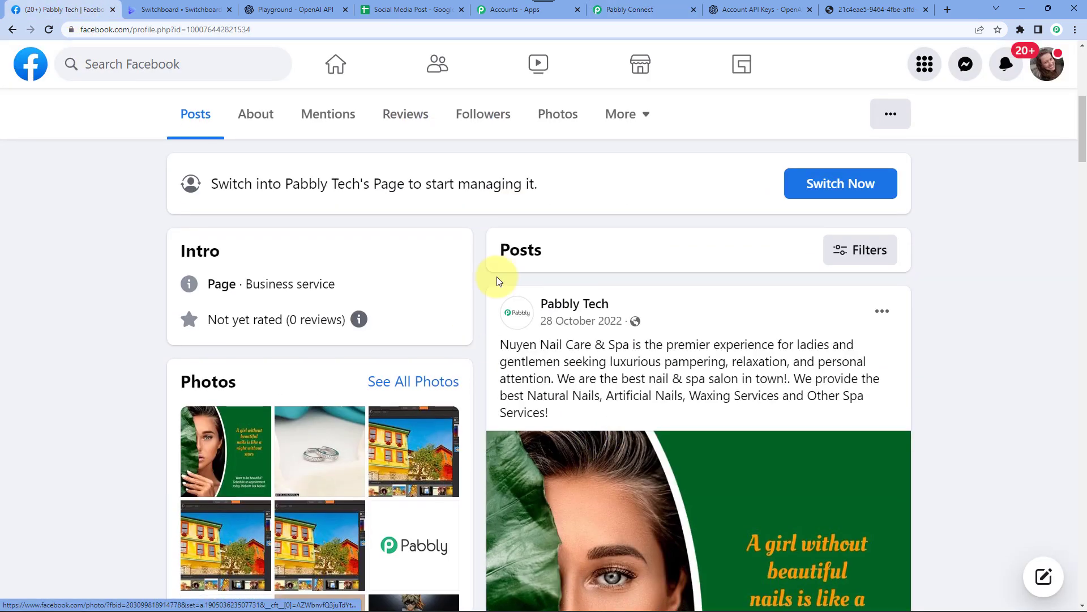
{"action": "left_click", "coordinate": [50, 30]}
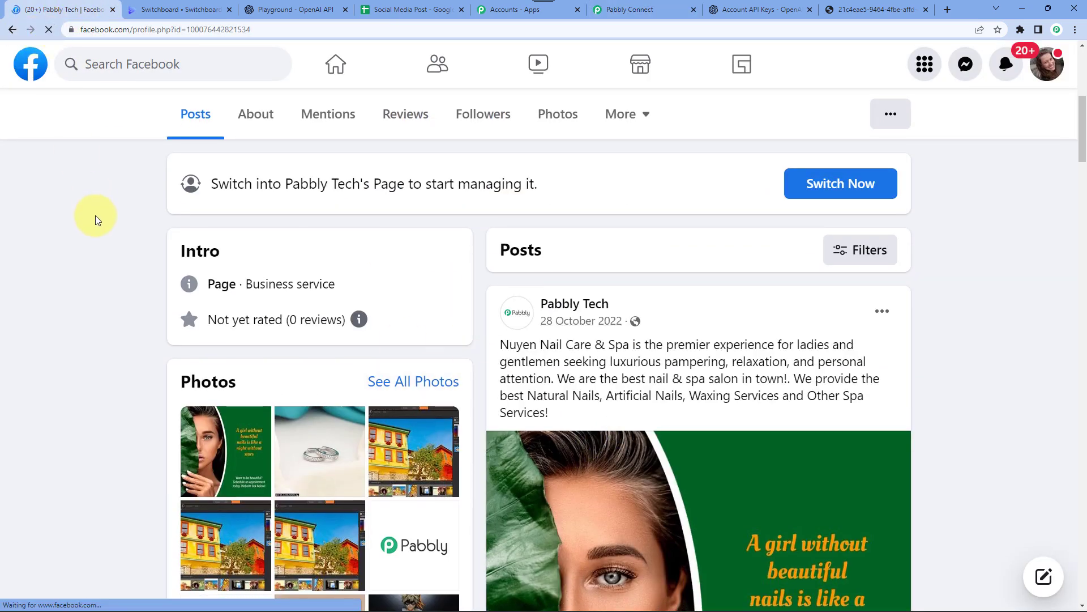
{"action": "scroll", "coordinate": [565, 306], "scroll_direction": "down", "scroll_amount": 9}
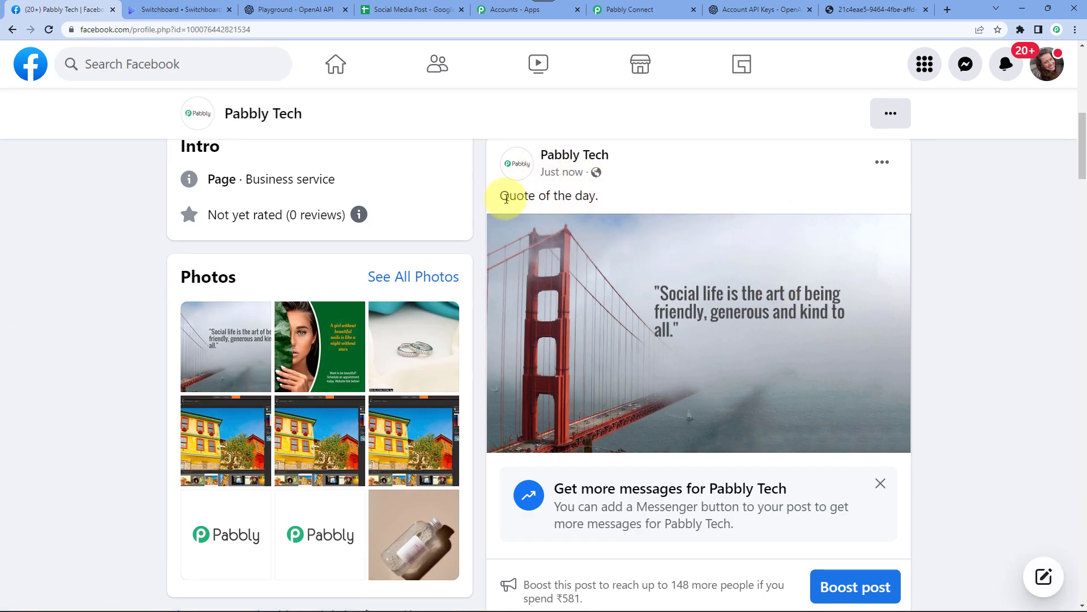
{"action": "left_click_drag", "start_coordinate": [506, 198], "coordinate": [615, 213]}
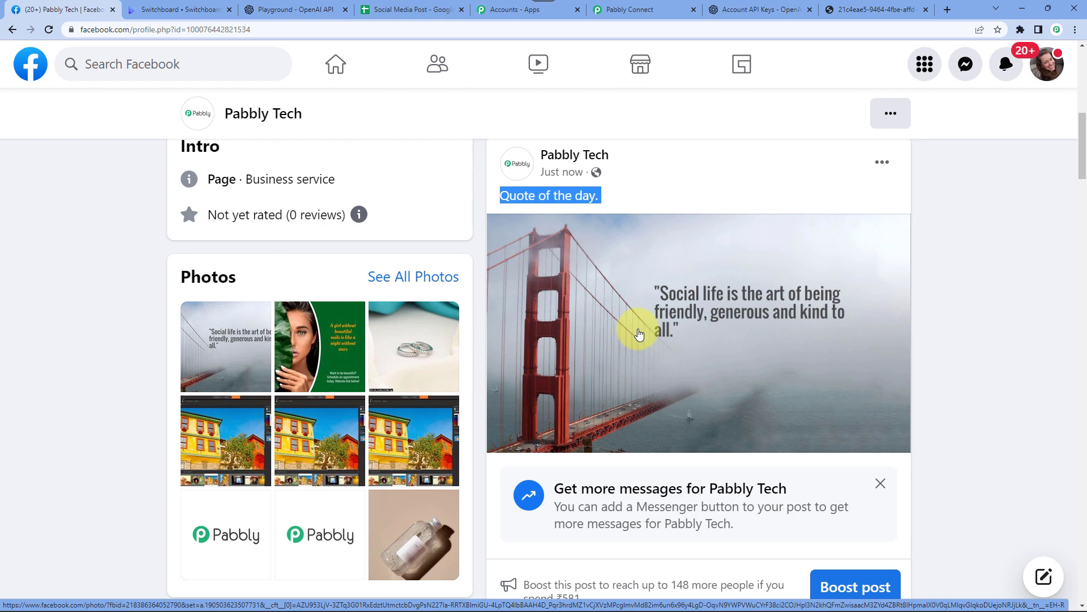
Save the Facebook Pages action in Pabbly Connect and collapse the workflow's expanded steps.
{"action": "left_click", "coordinate": [628, 9]}
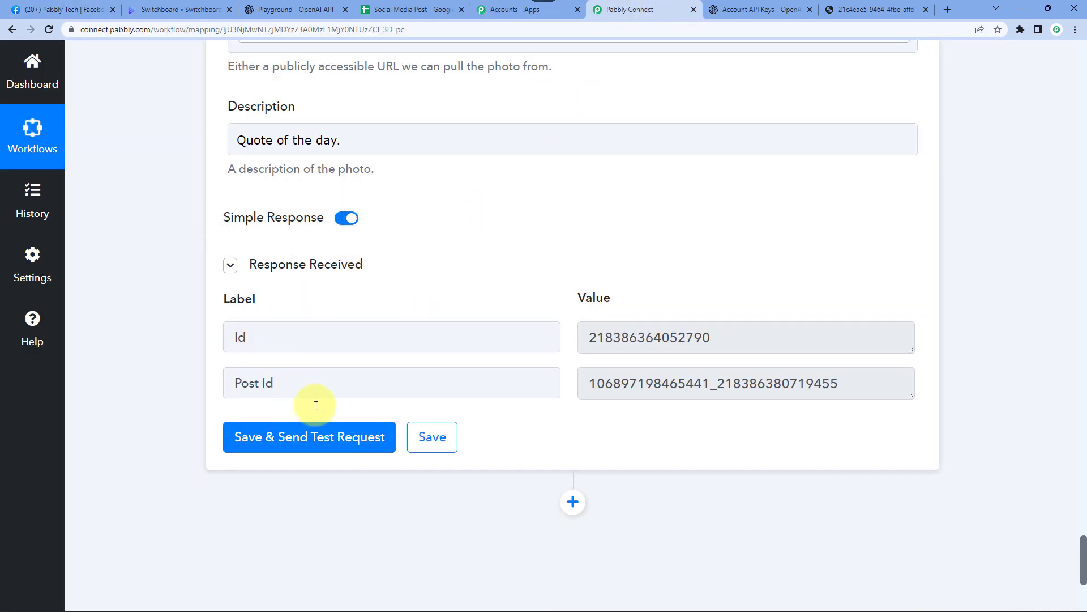
{"action": "left_click", "coordinate": [433, 440]}
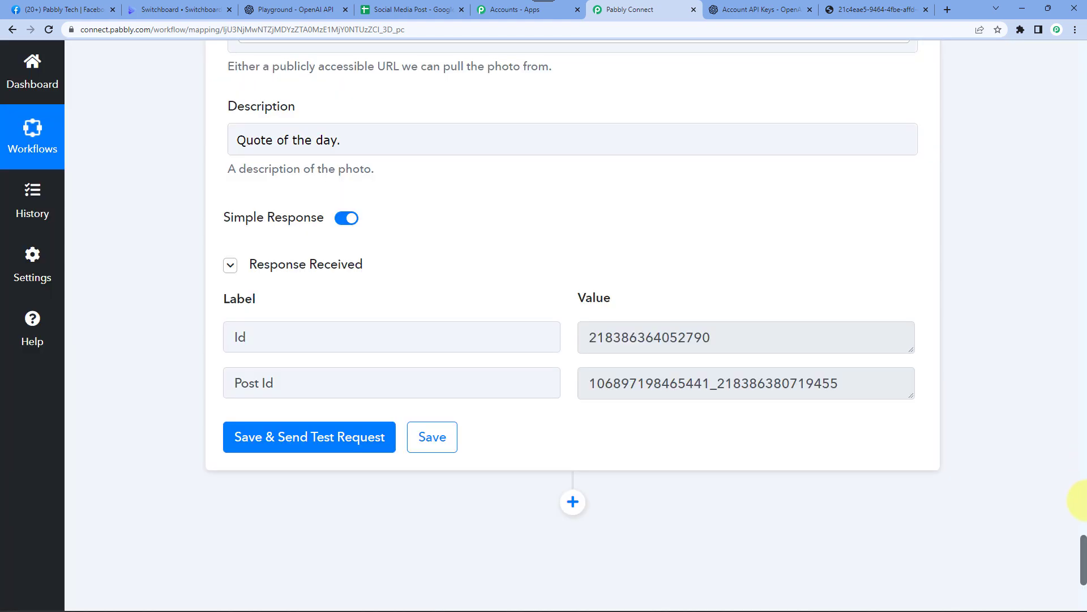
{"action": "left_click_drag", "start_coordinate": [1083, 572], "coordinate": [1058, 364]}
{"action": "left_click", "coordinate": [590, 299]}
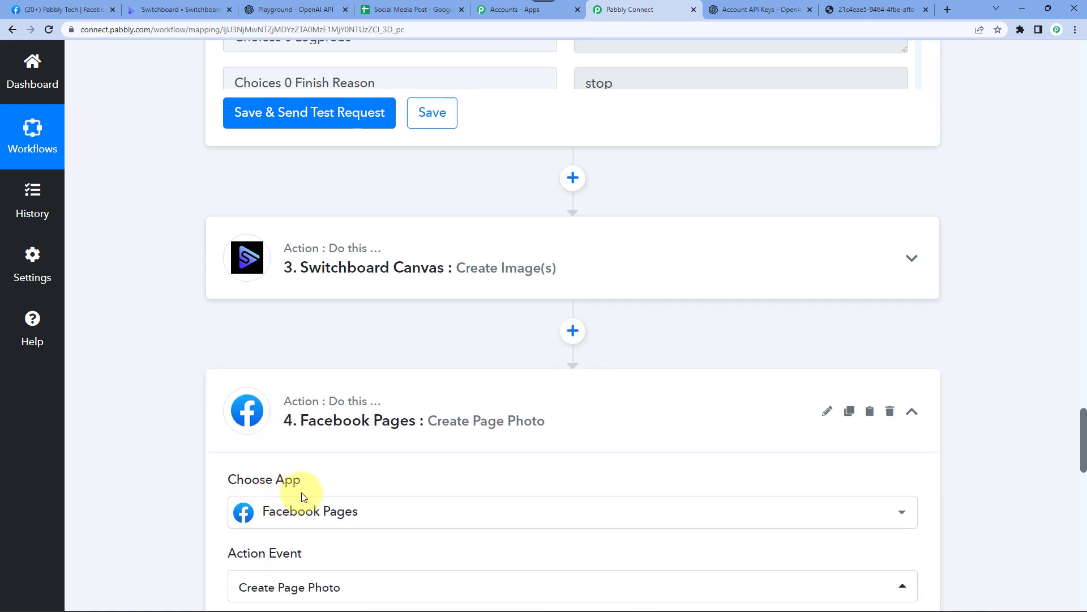
{"action": "scroll", "coordinate": [451, 413], "scroll_direction": "up", "scroll_amount": 15}
{"action": "scroll", "coordinate": [451, 410], "scroll_direction": "up", "scroll_amount": 20}
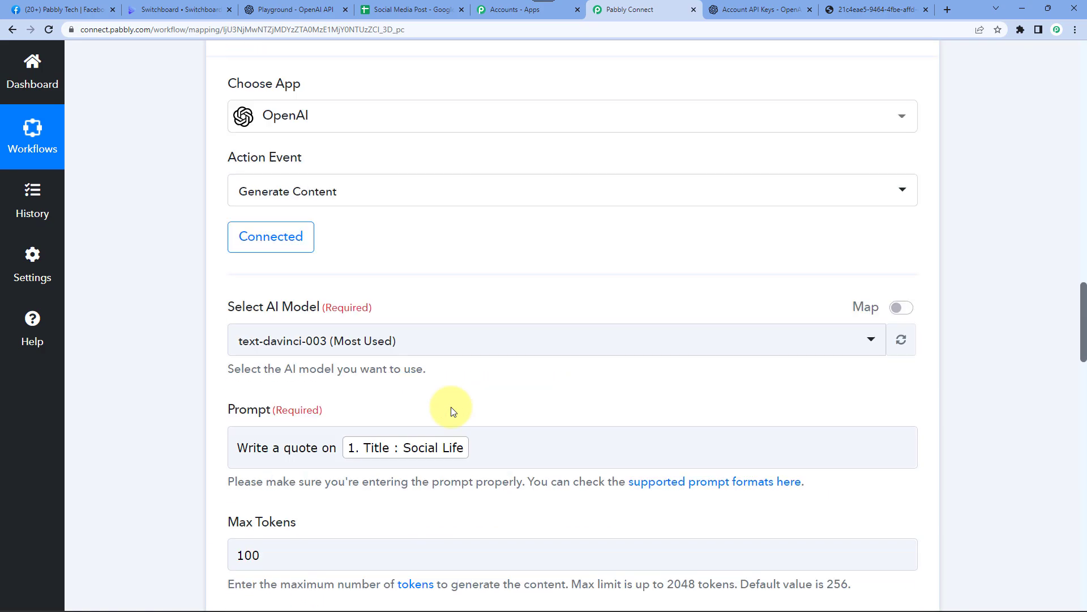
{"action": "scroll", "coordinate": [428, 580], "scroll_direction": "up", "scroll_amount": 15}
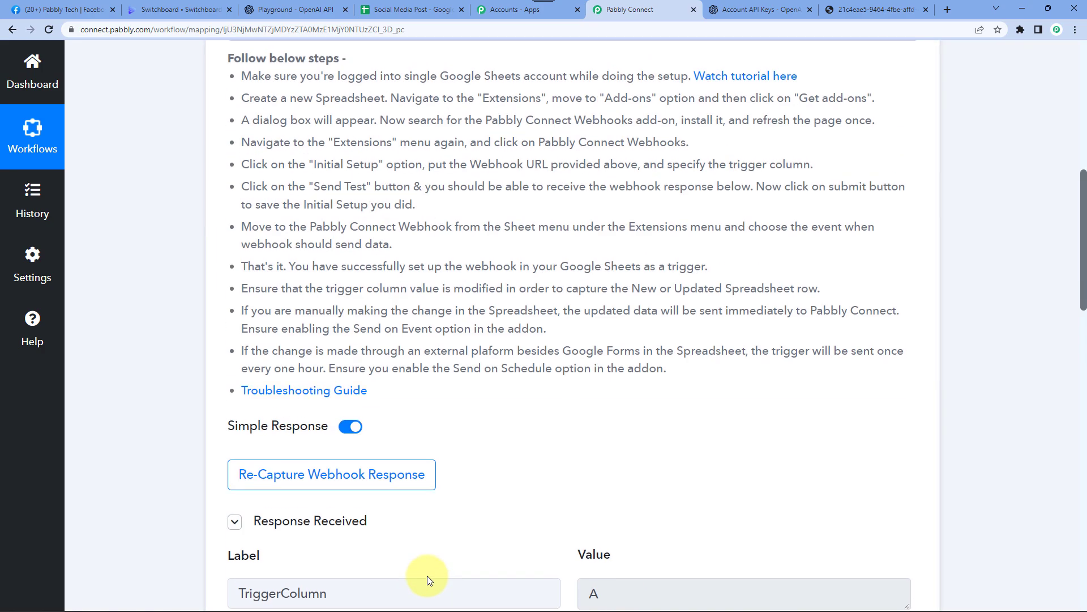
{"action": "left_click", "coordinate": [434, 245]}
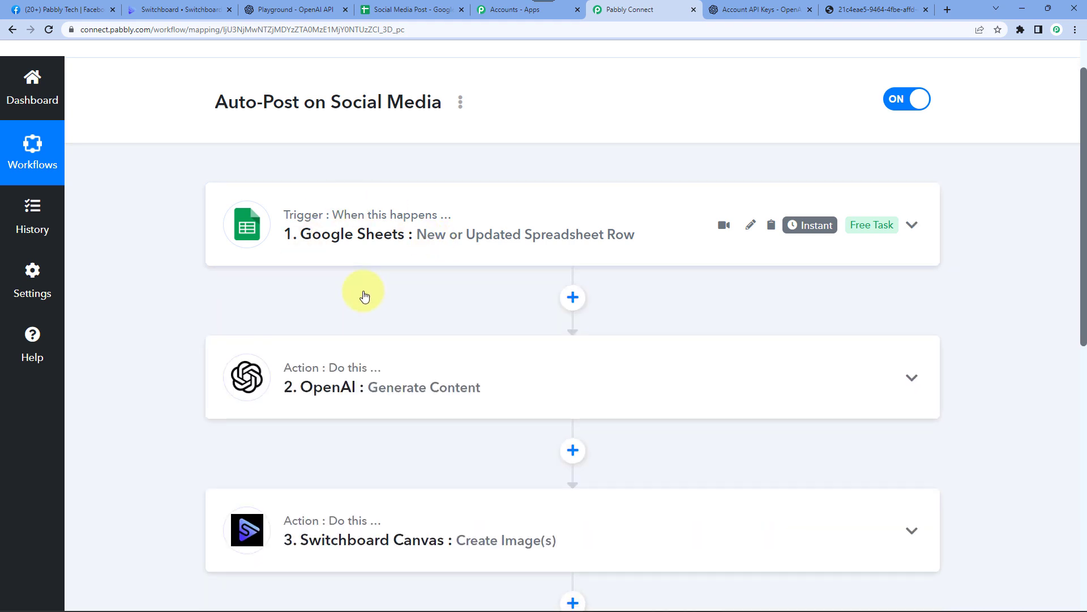
{"action": "scroll", "coordinate": [363, 295], "scroll_direction": "up", "scroll_amount": 1}
Add "Attitude" as a new title in cell A3 of the Social Media Post spreadsheet.
{"action": "left_click", "coordinate": [396, 10]}
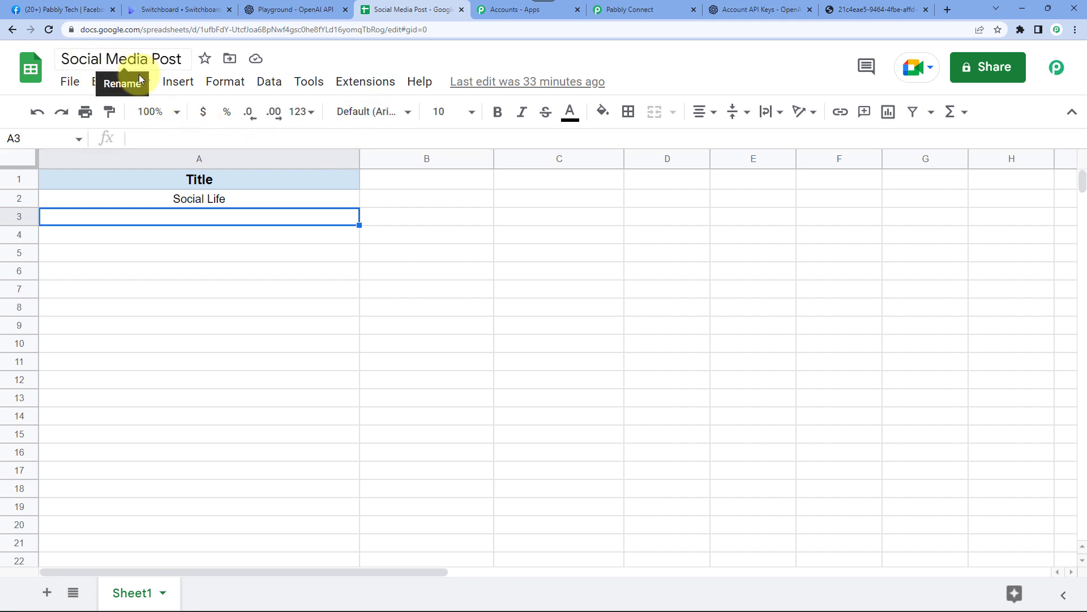
{"action": "double_click", "coordinate": [189, 218]}
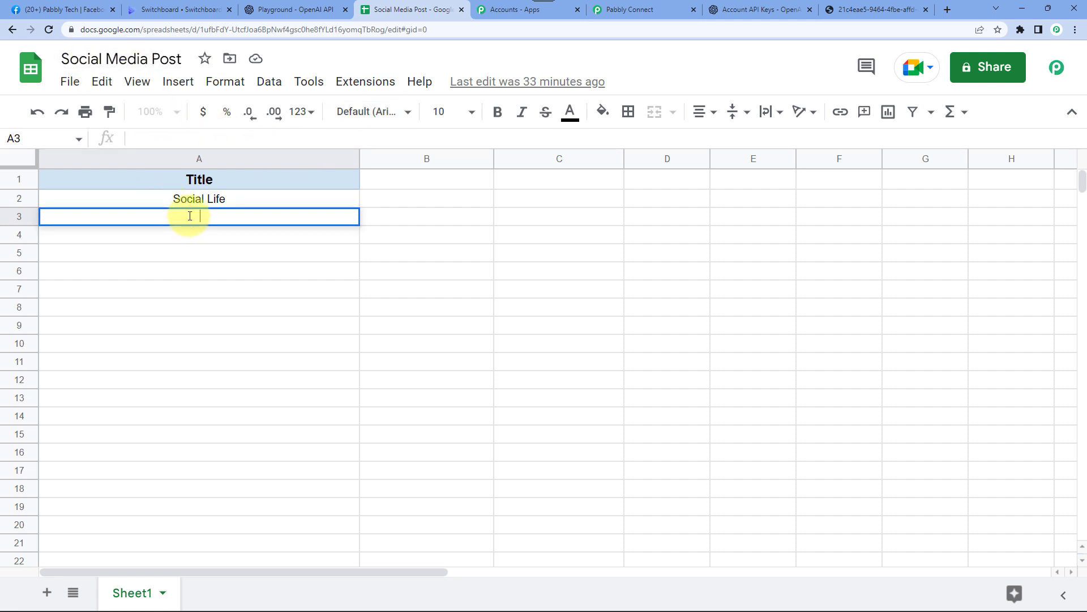
{"action": "type", "text": "Attitude"}
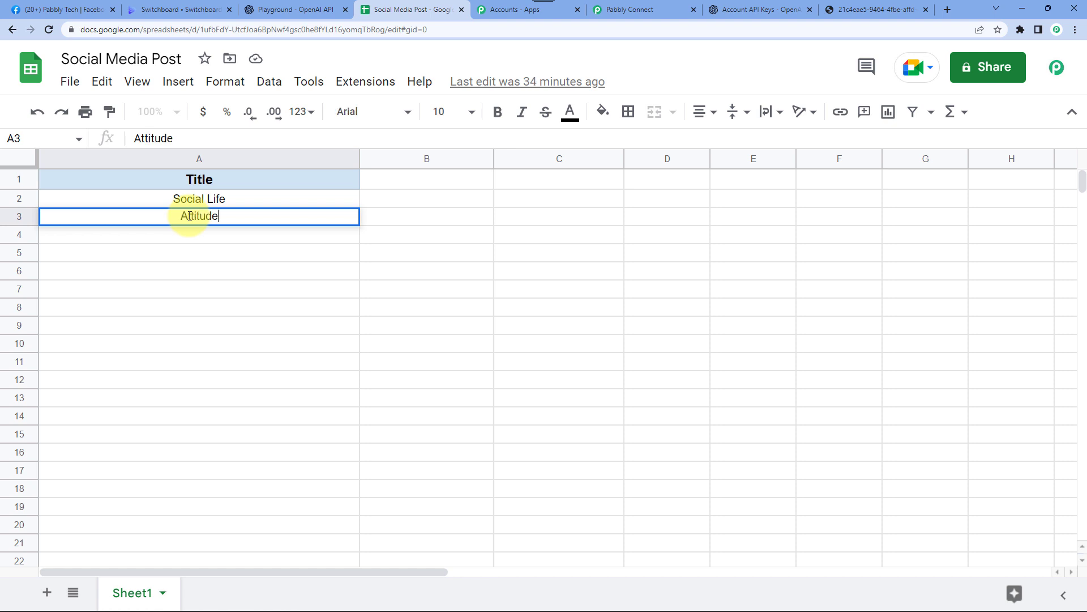
{"action": "left_click", "coordinate": [179, 244]}
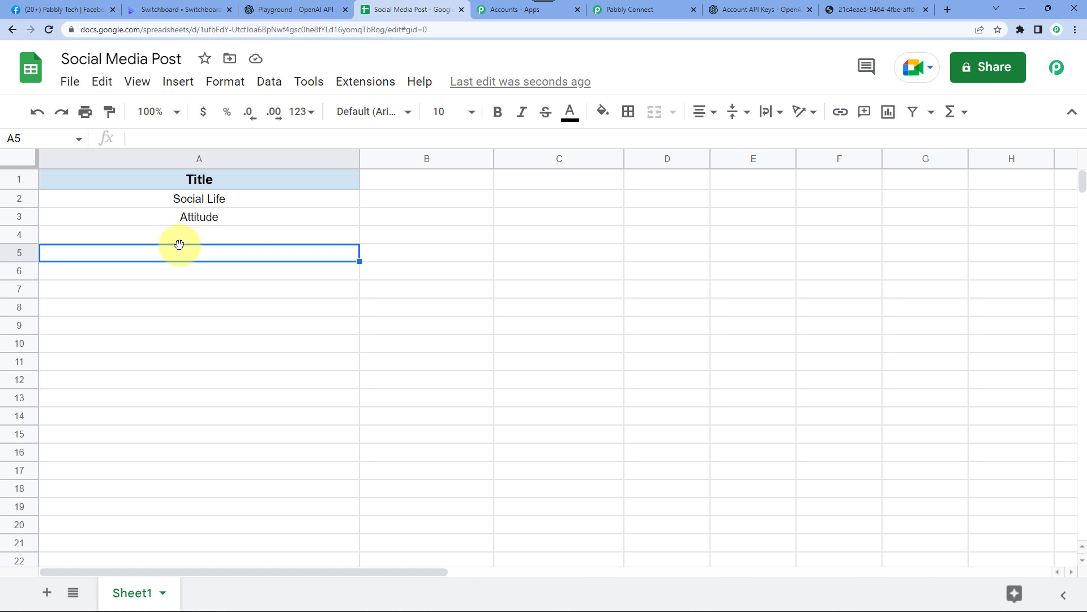
Review the action steps of the Auto-Post on Social Media workflow and the Social Media Post template in Switchboard.
{"action": "left_click", "coordinate": [646, 9]}
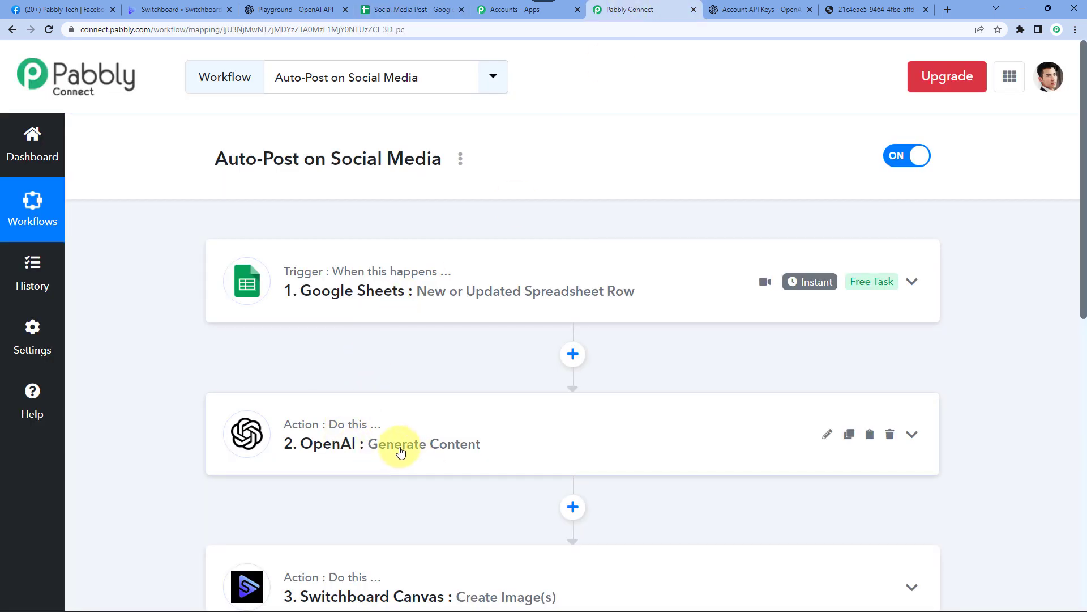
{"action": "scroll", "coordinate": [393, 343], "scroll_direction": "down", "scroll_amount": 3}
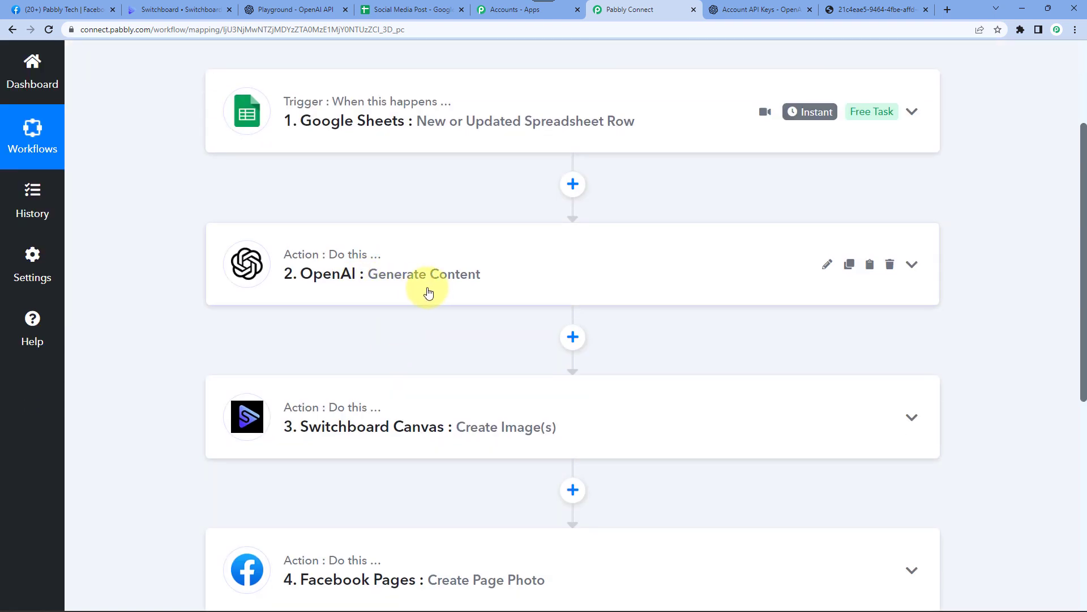
{"action": "scroll", "coordinate": [427, 335], "scroll_direction": "down", "scroll_amount": 2}
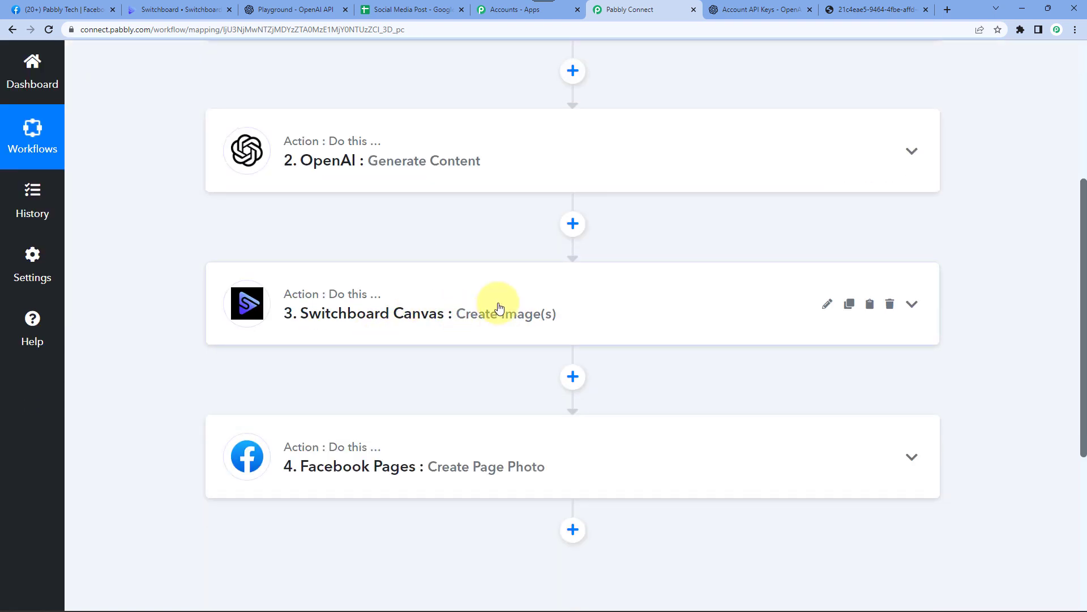
{"action": "left_click", "coordinate": [172, 10]}
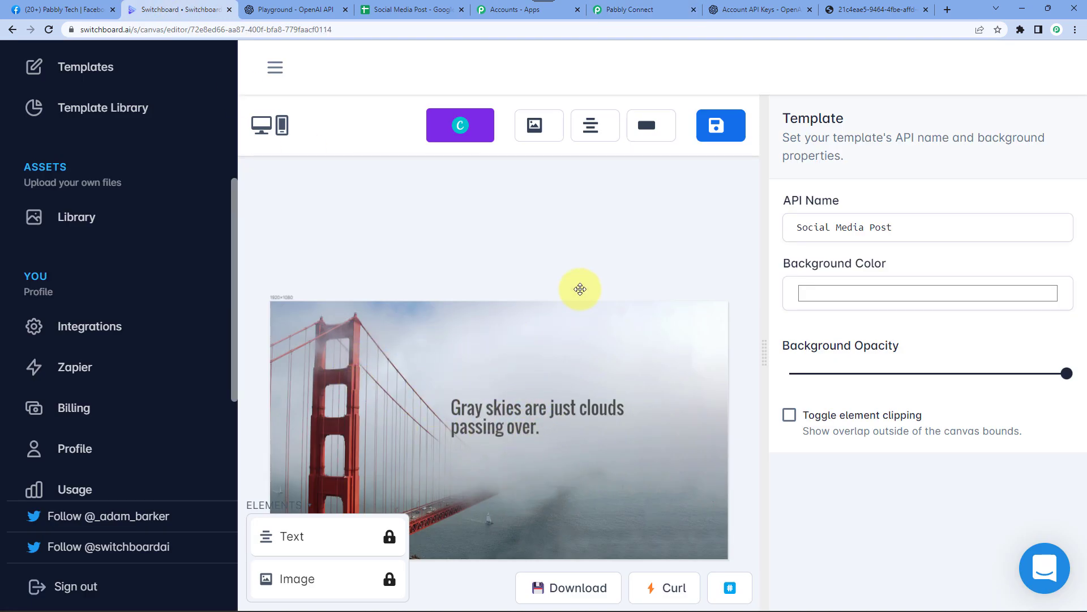
Refresh the Pabbly Tech Facebook page and check for a post generated from the Attitude title.
{"action": "left_click", "coordinate": [79, 10]}
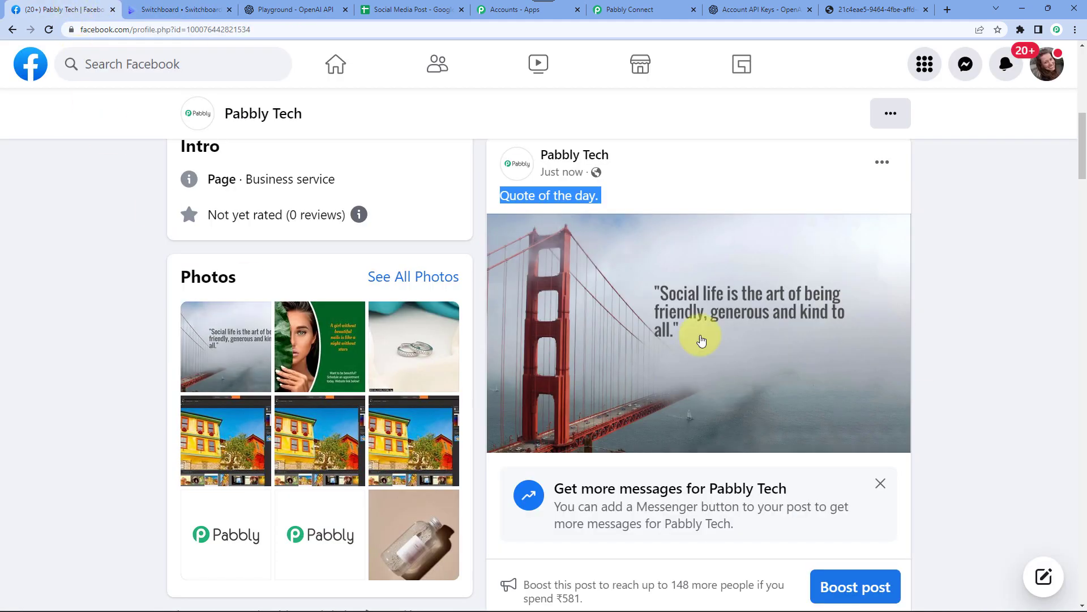
{"action": "scroll", "coordinate": [642, 375], "scroll_direction": "up", "scroll_amount": 4}
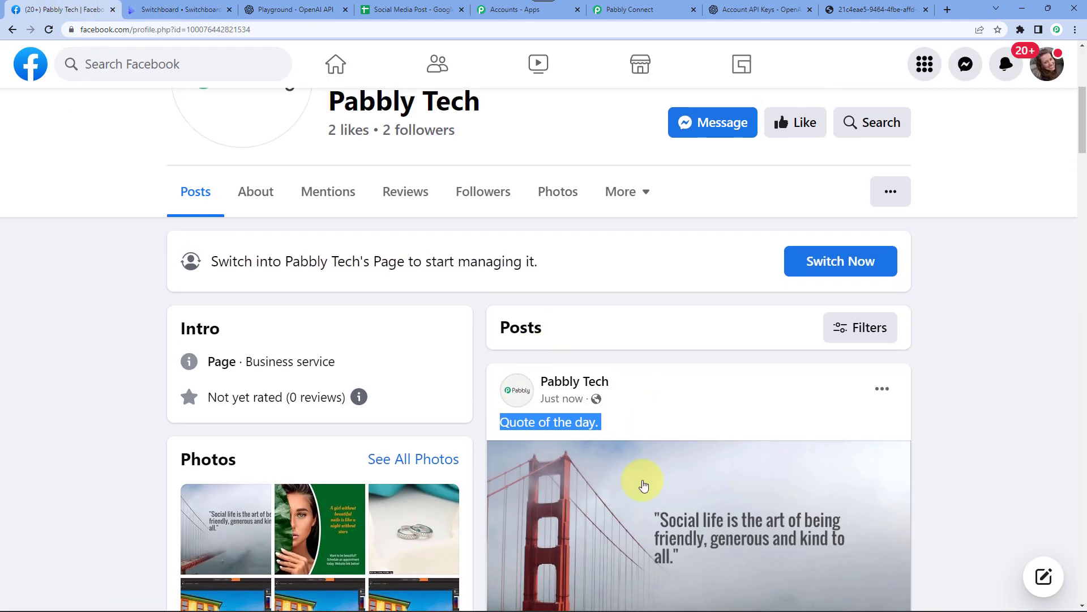
{"action": "left_click", "coordinate": [49, 31]}
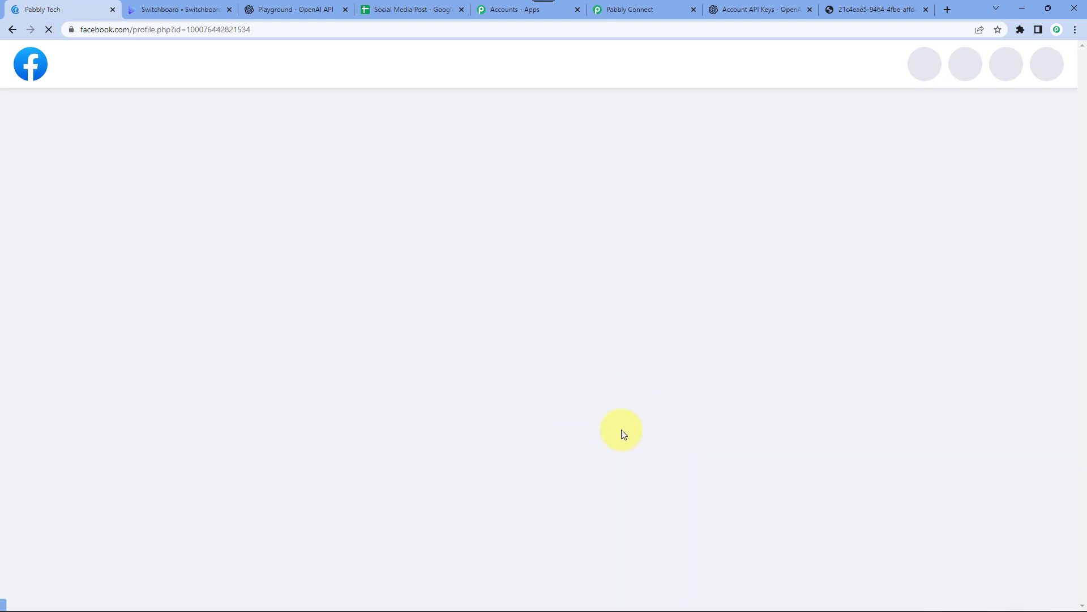
{"action": "scroll", "coordinate": [594, 362], "scroll_direction": "down", "scroll_amount": 8}
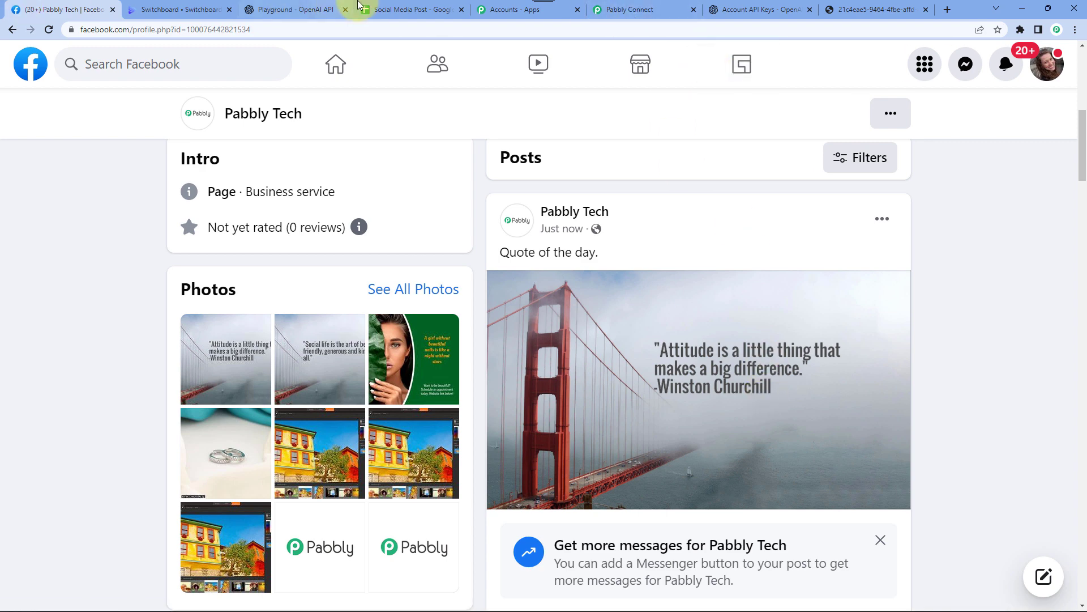
{"action": "left_click", "coordinate": [410, 11]}
{"action": "left_click", "coordinate": [193, 236]}
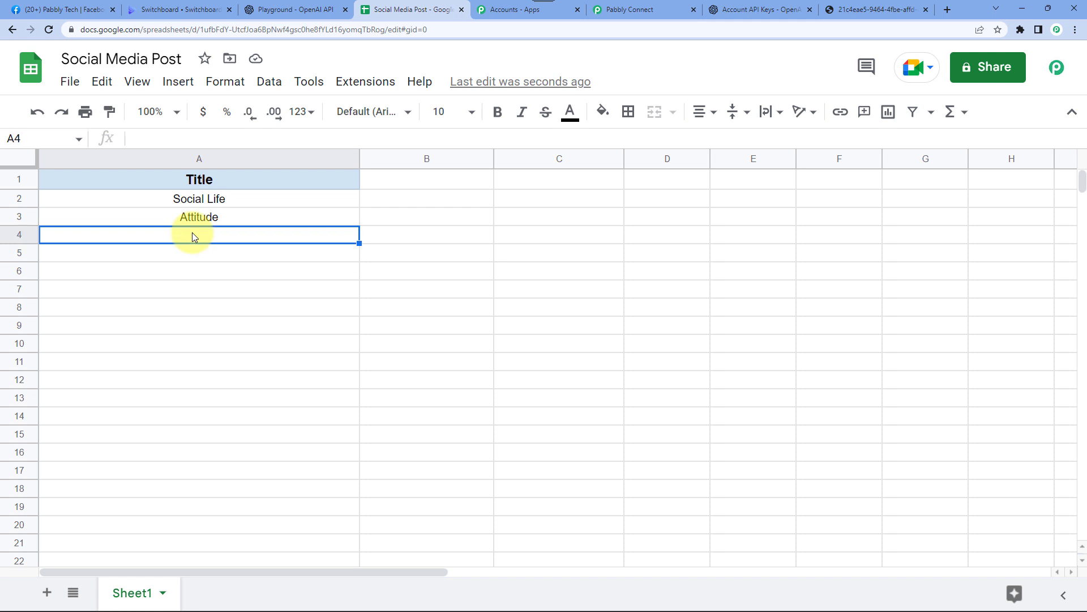
{"action": "left_click", "coordinate": [634, 8]}
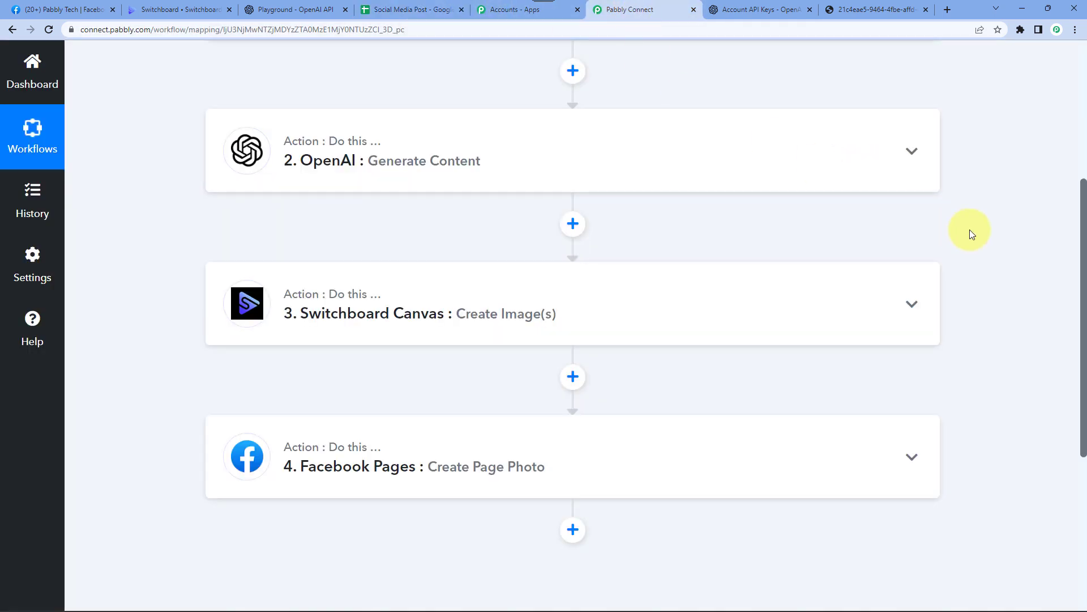
{"action": "scroll", "coordinate": [962, 230], "scroll_direction": "up", "scroll_amount": 5}
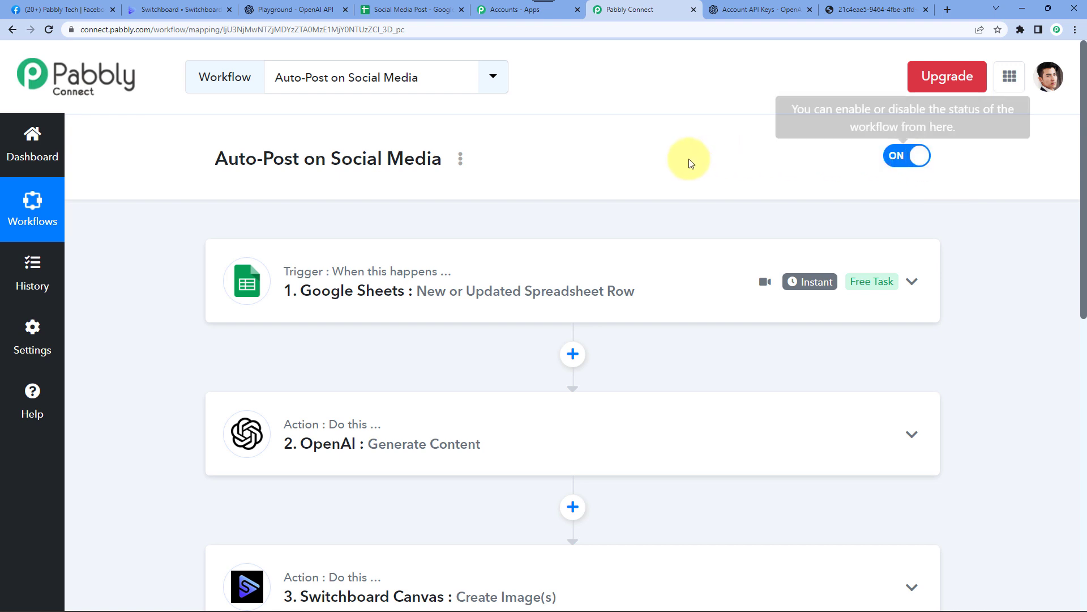